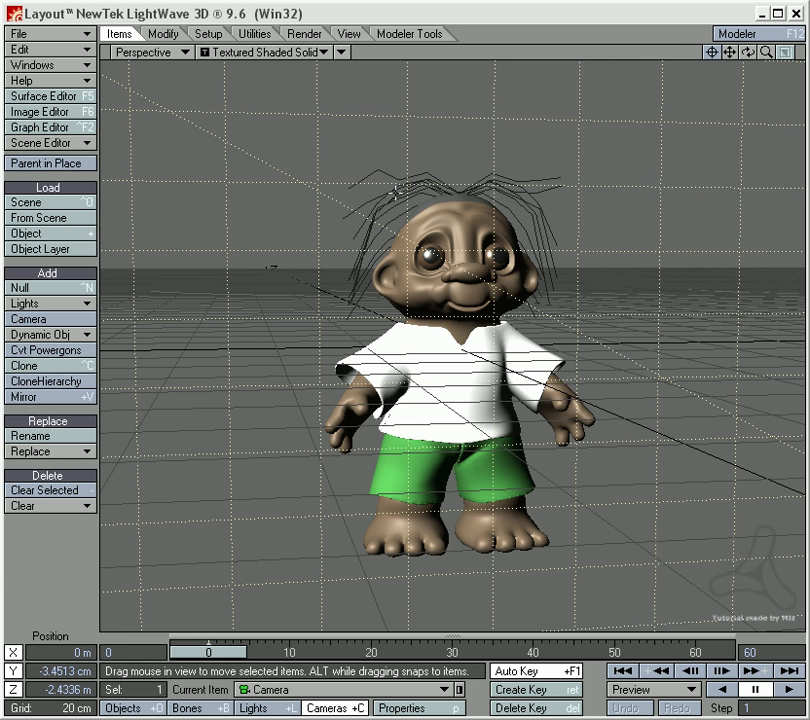
Render the current frame of the troll, view the image, and close it.
left_click_drag(411, 358, 415, 420, "alt")
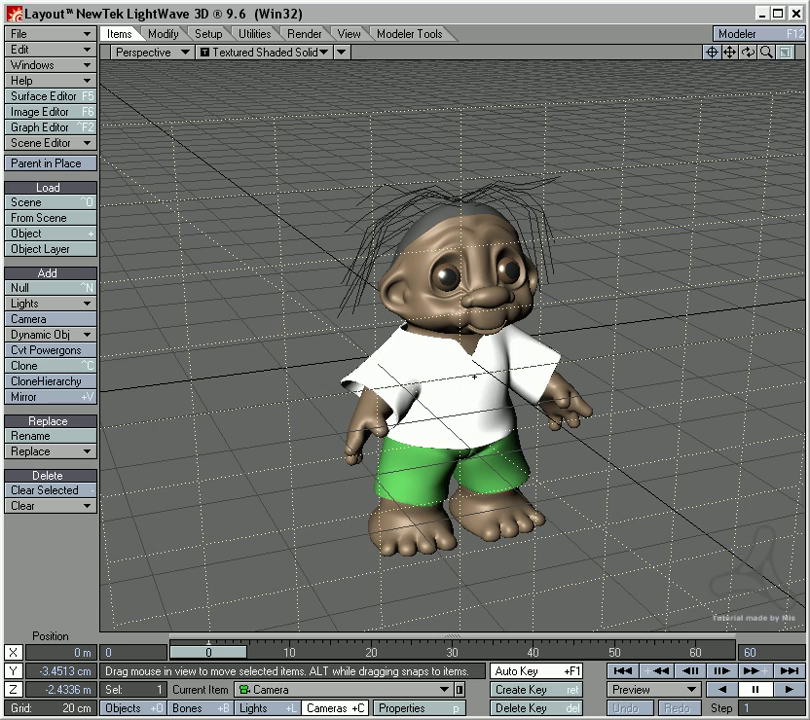
left_click_drag(472, 396, 470, 360, "alt")
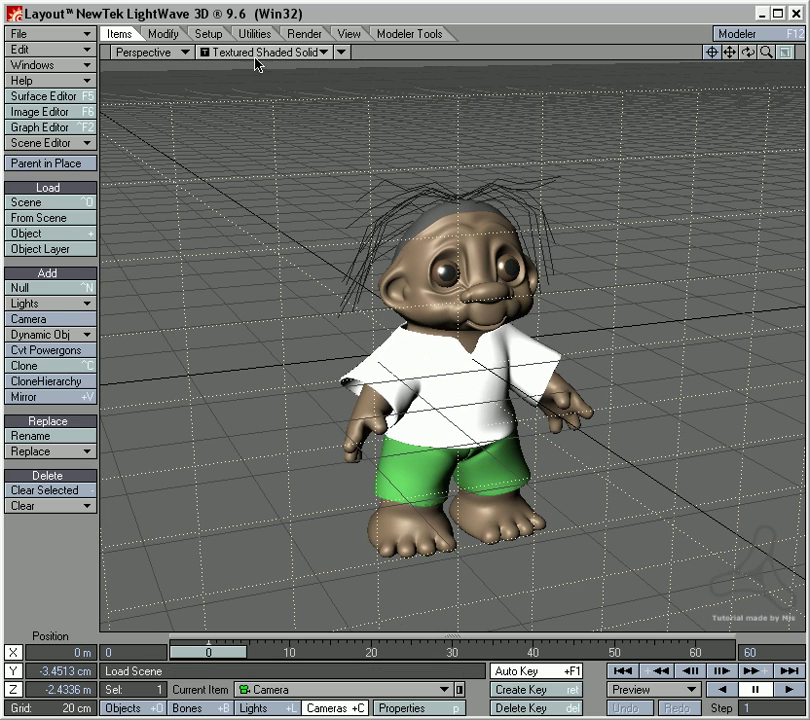
left_click(303, 35)
left_click(67, 276)
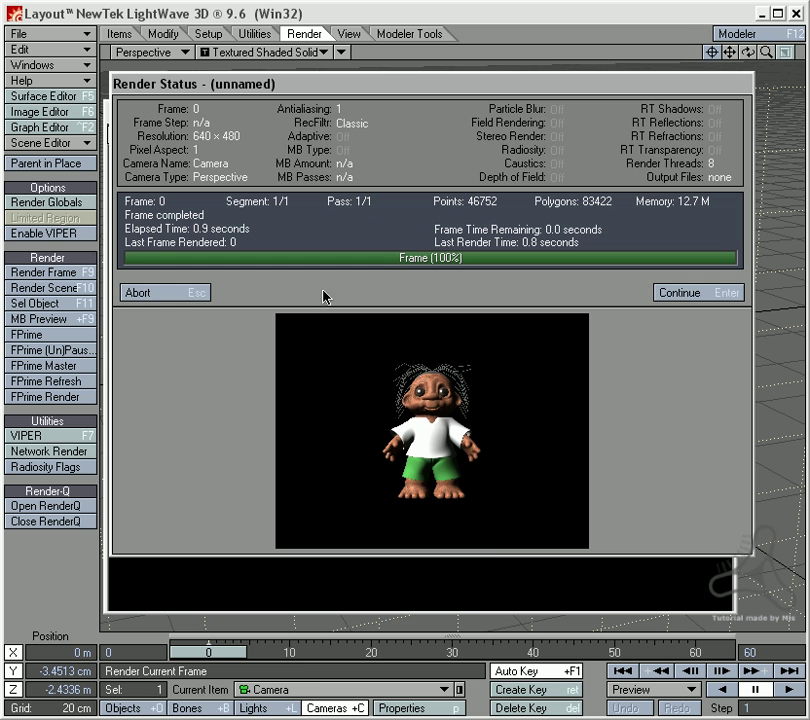
left_click(193, 294)
left_click_drag(469, 120, 487, 105)
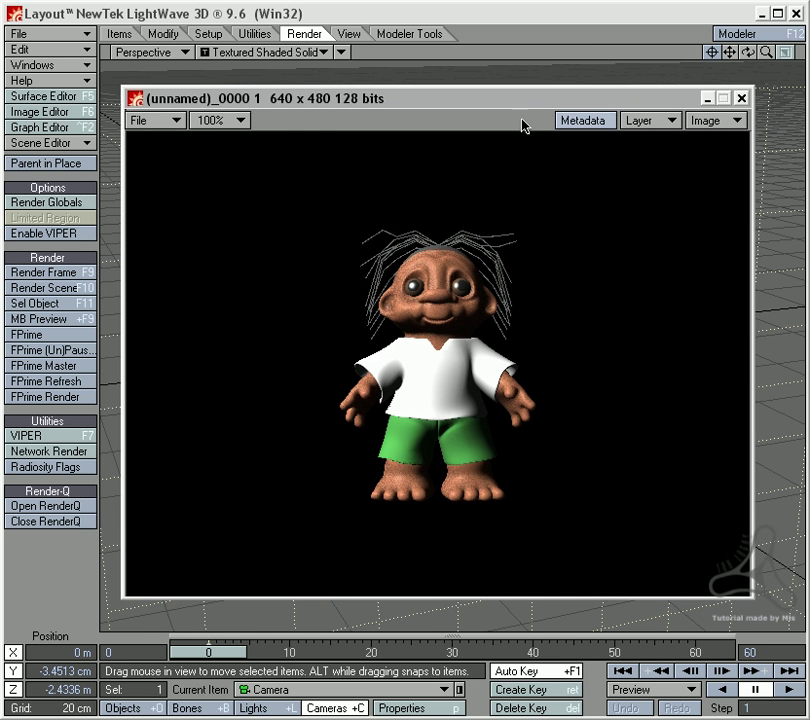
left_click(740, 98)
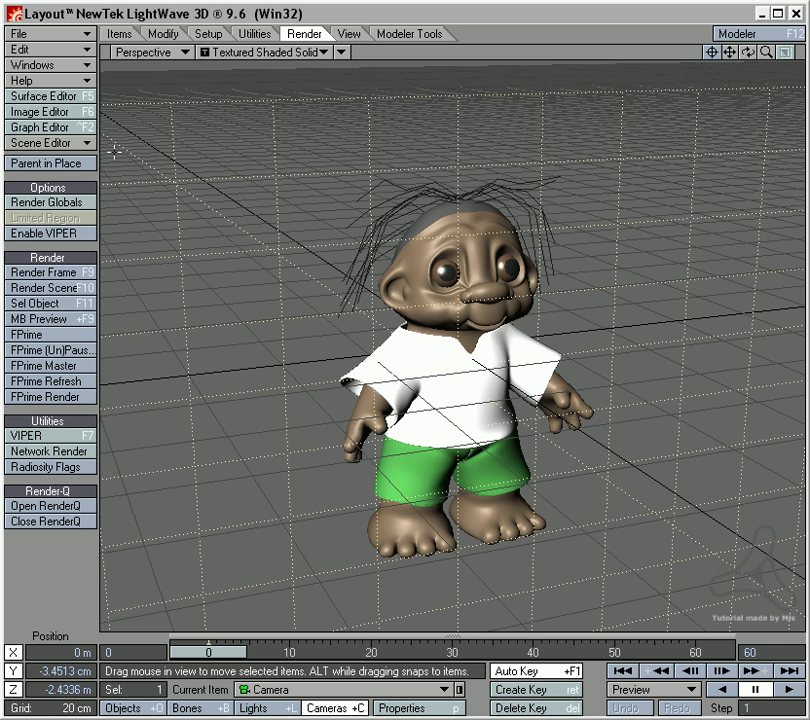
Set the scene's backdrop color to white (255, 255, 255) and close the Effects window.
left_click(92, 68)
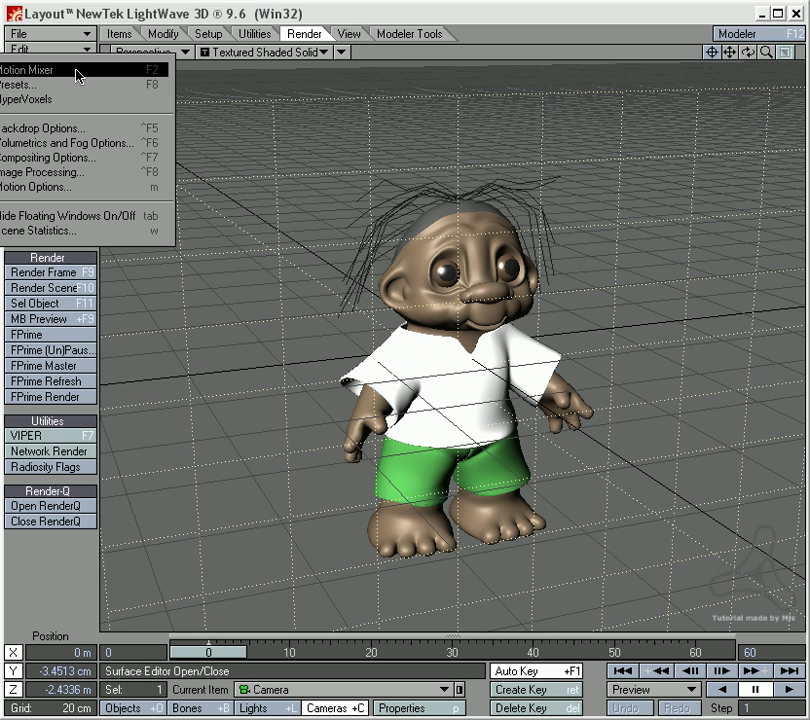
left_click(85, 131)
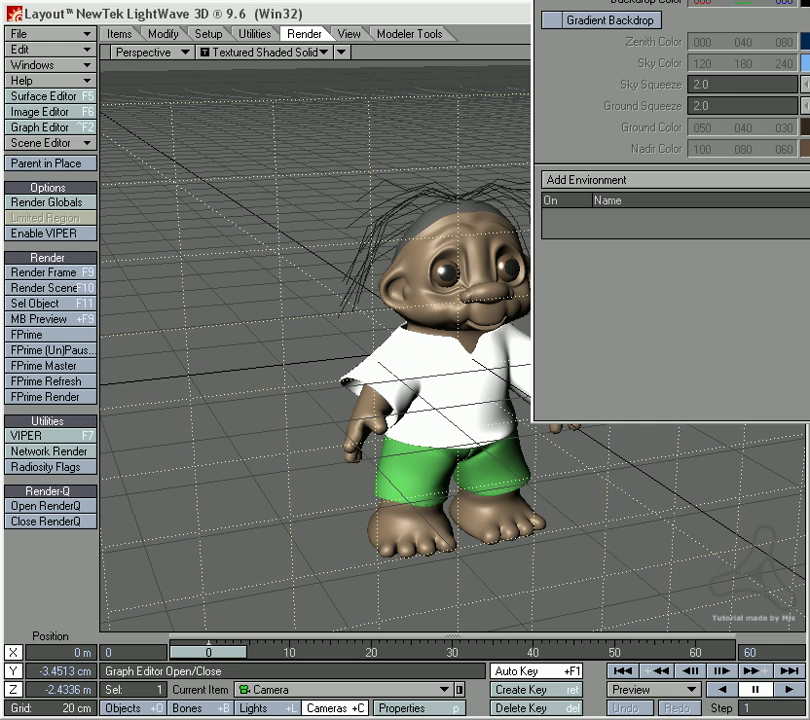
left_click_drag(600, 10, 393, 205)
left_click(481, 229)
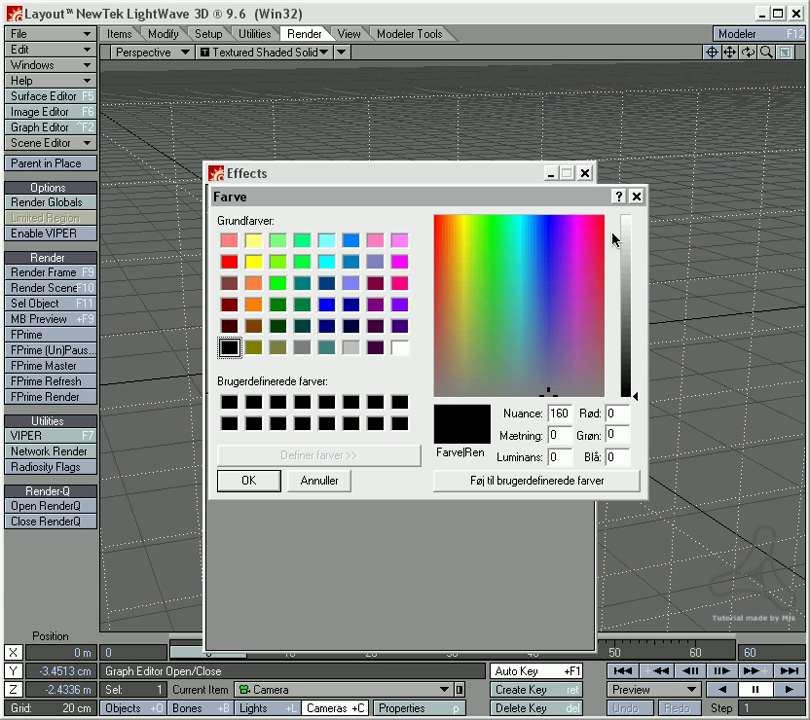
left_click_drag(626, 240, 630, 214)
left_click(270, 479)
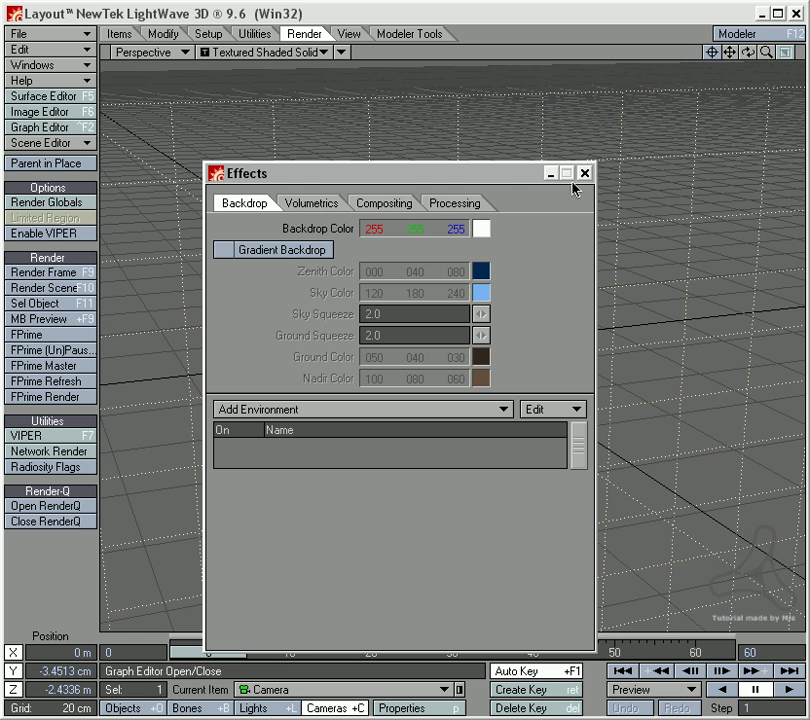
left_click_drag(522, 179, 531, 152)
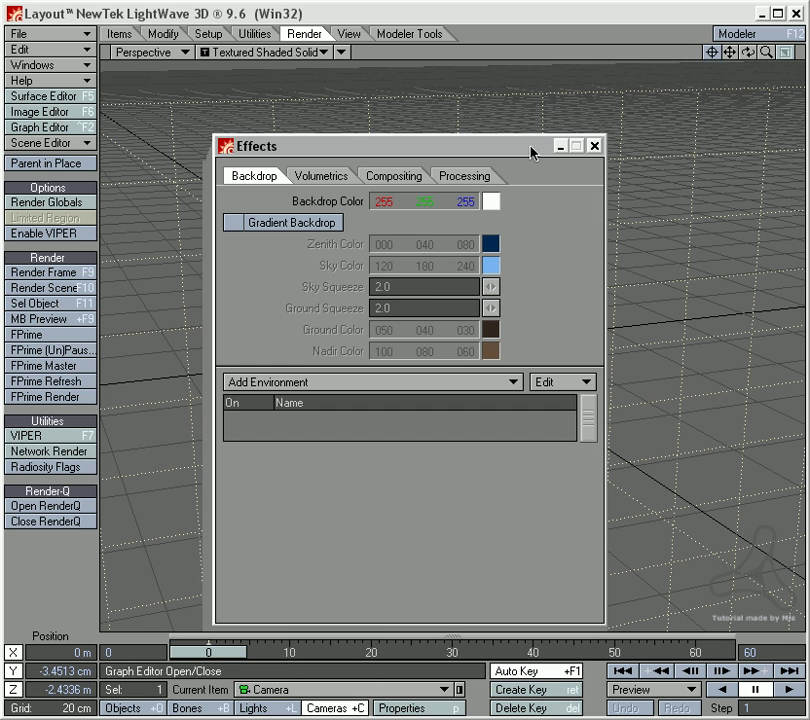
left_click(594, 146)
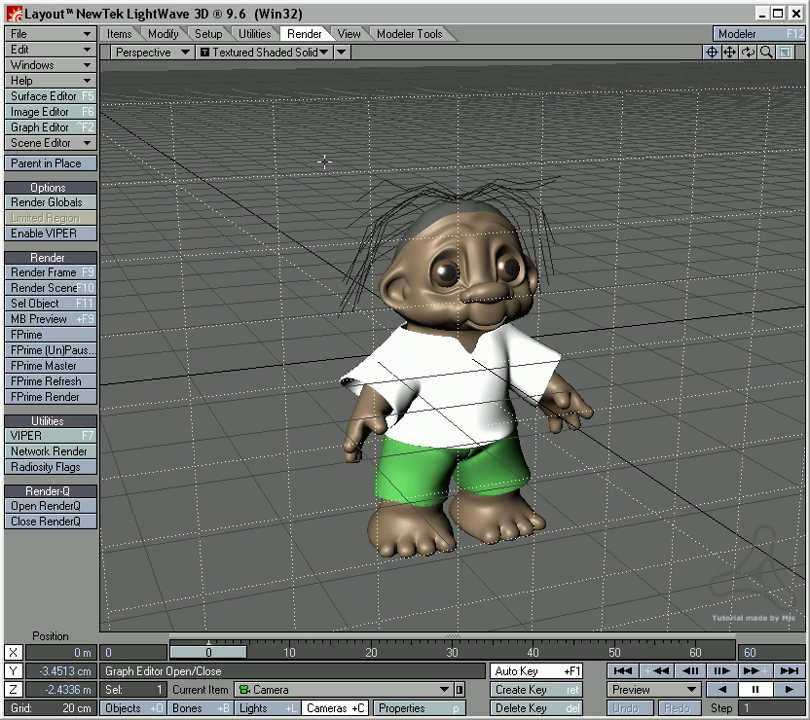
Open the Surface Editor and add the Super Cel Shader to the Bukser surface.
left_click(82, 97)
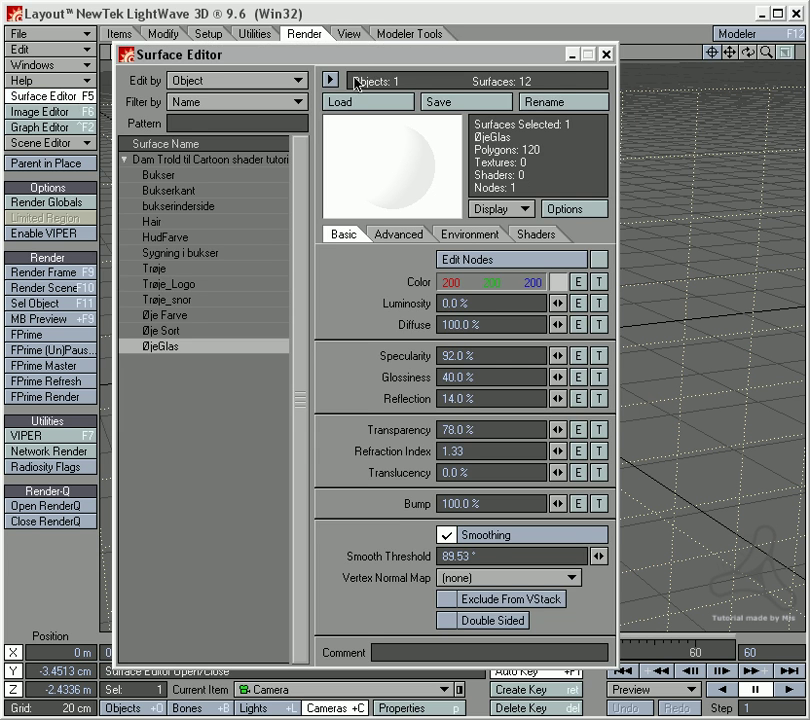
left_click_drag(375, 60, 367, 87)
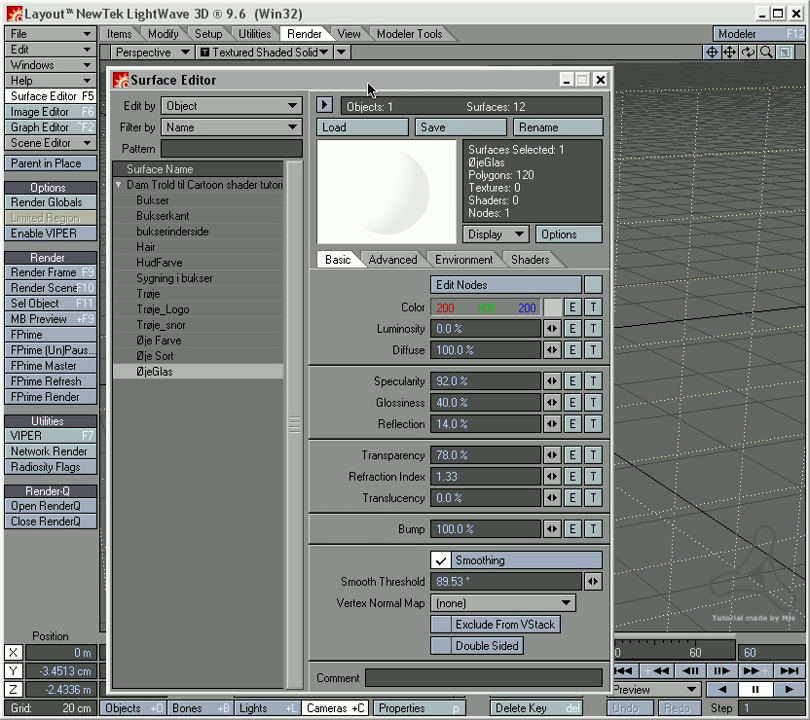
left_click_drag(368, 88, 384, 88)
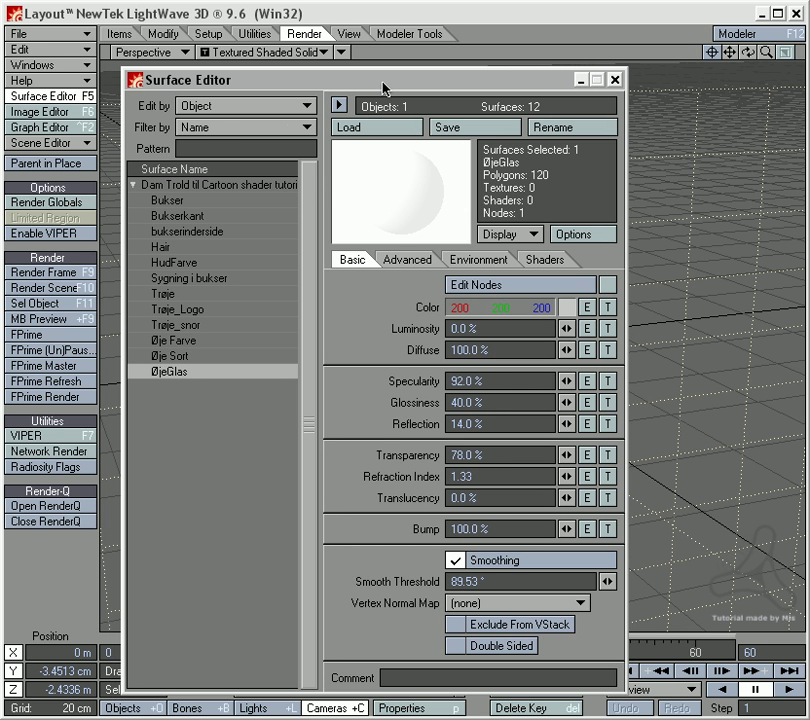
left_click(217, 202)
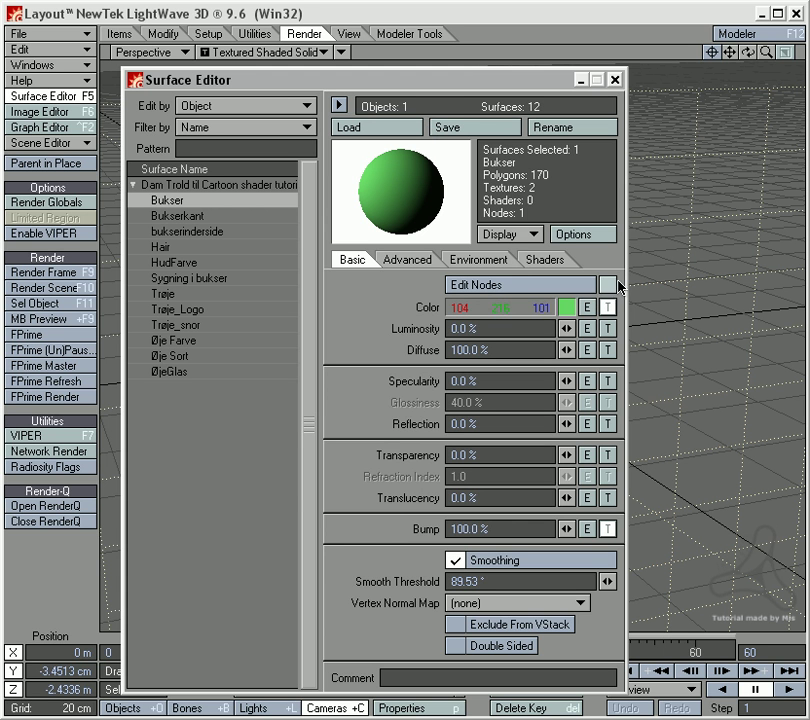
left_click(541, 262)
left_click(457, 290)
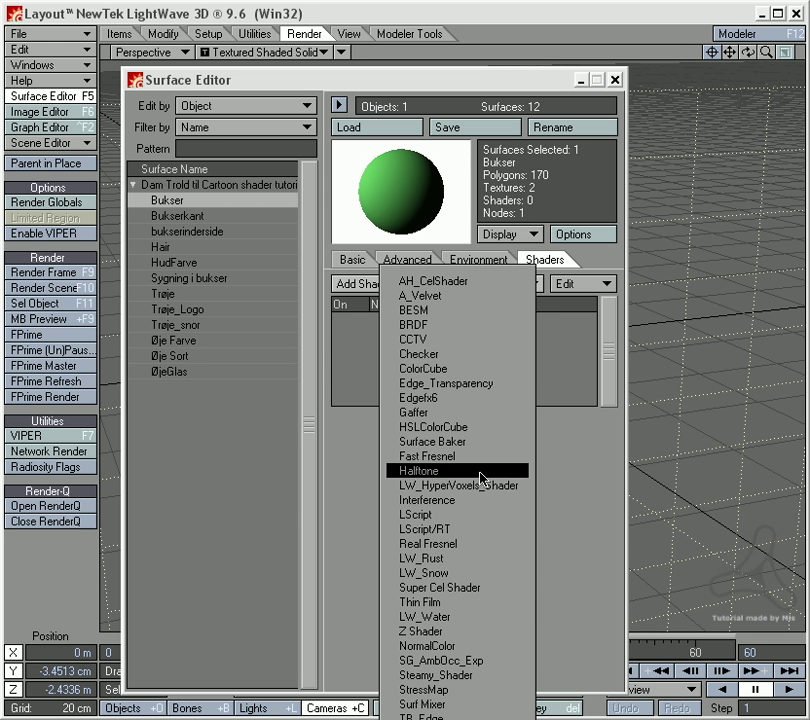
left_click(487, 588)
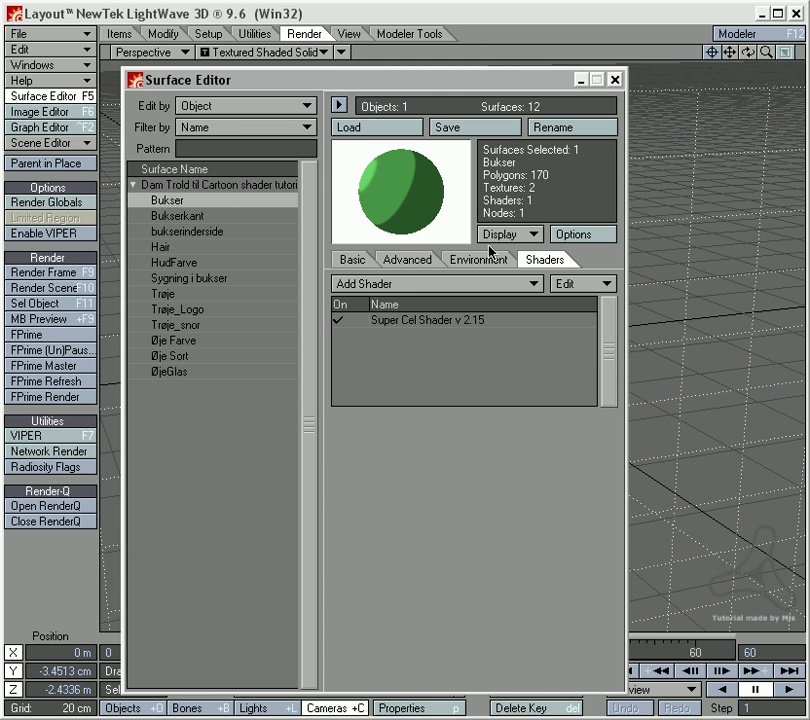
Add the Super Cel Shader to the Bukserkant, bukserinderside and Hair surfaces.
left_click(211, 218)
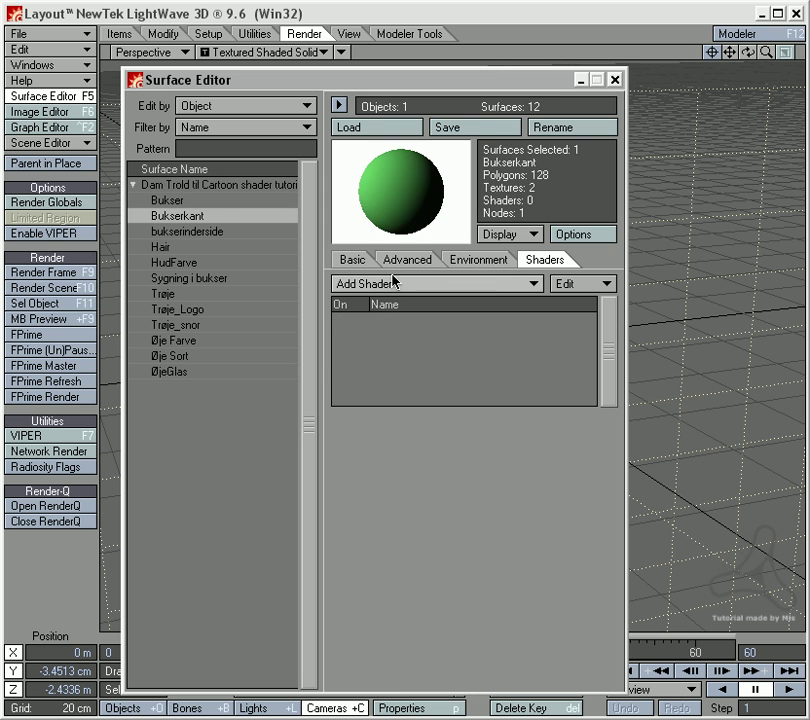
left_click(409, 293)
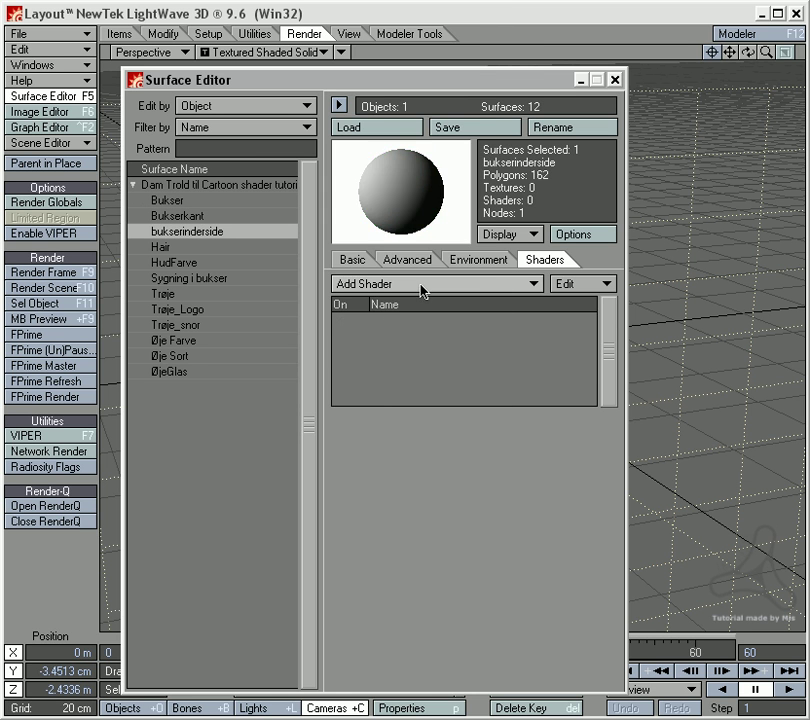
left_click(421, 291)
key("Down")
left_click(421, 285)
left_click(421, 288)
Add the Super Cel Shader to the HudFarve and Sygning i bukser surfaces.
key("Down")
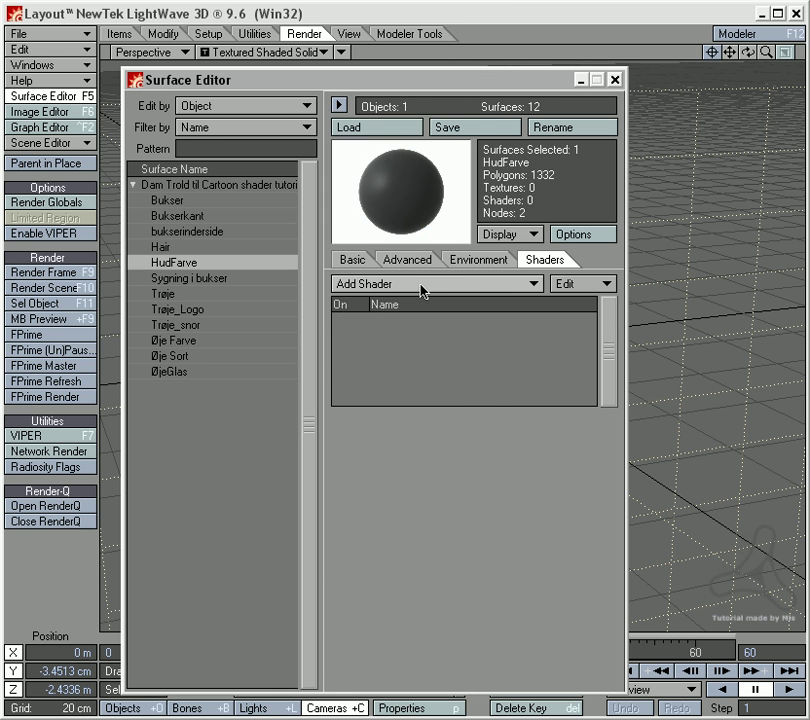
left_click(421, 288)
left_click(421, 288)
key("Down")
left_click(421, 288)
left_click(421, 288)
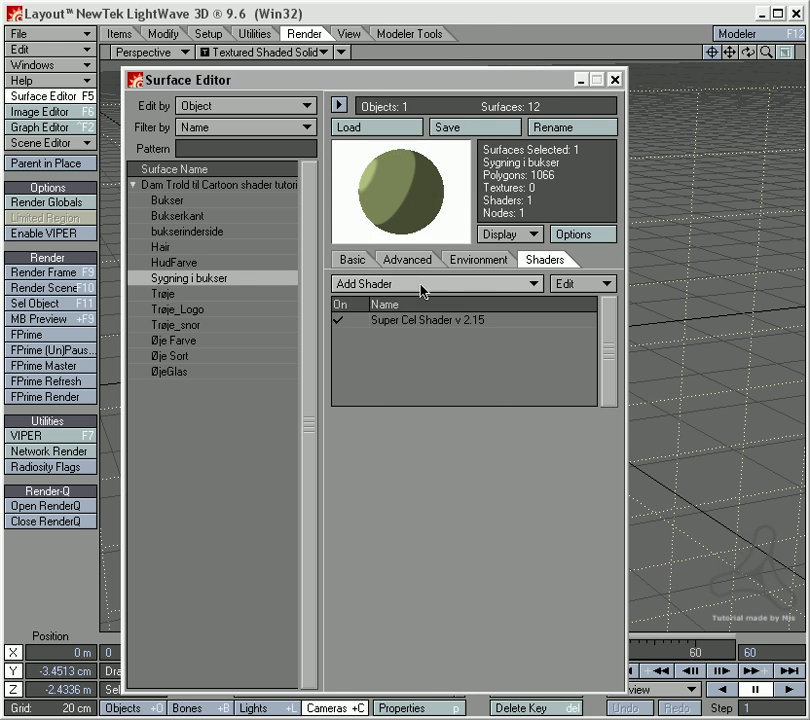
Add the Super Cel Shader to the Trøje, Trøje_Logo and Trøje_snor surfaces.
key("Down")
left_click(421, 288)
left_click(421, 288)
key("Down")
left_click(421, 288)
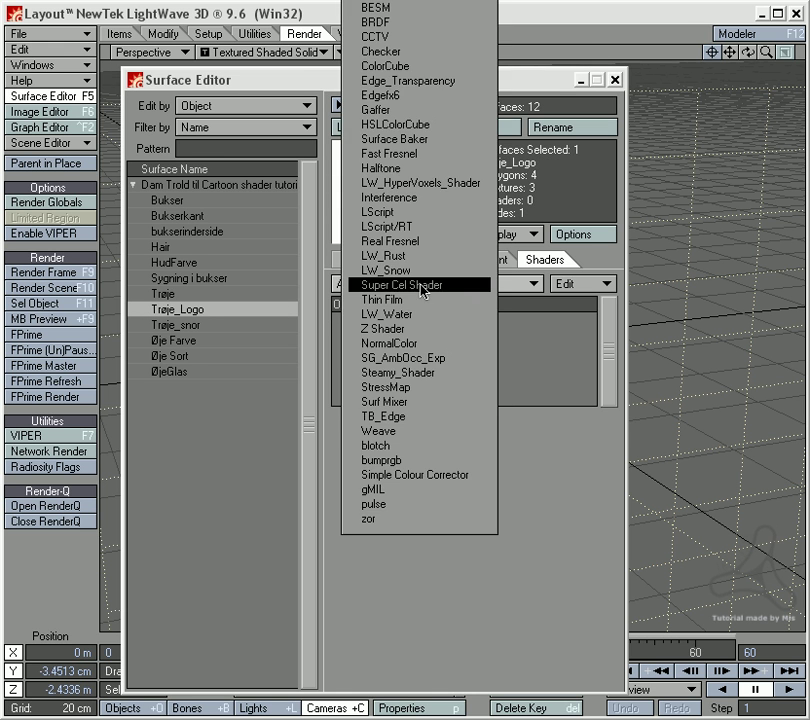
left_click(421, 288)
key("Down")
left_click(421, 288)
left_click(421, 288)
Add the Super Cel Shader to the three eye surfaces: Øje Farve, Øje Sort and ØjeGlas.
key("Down")
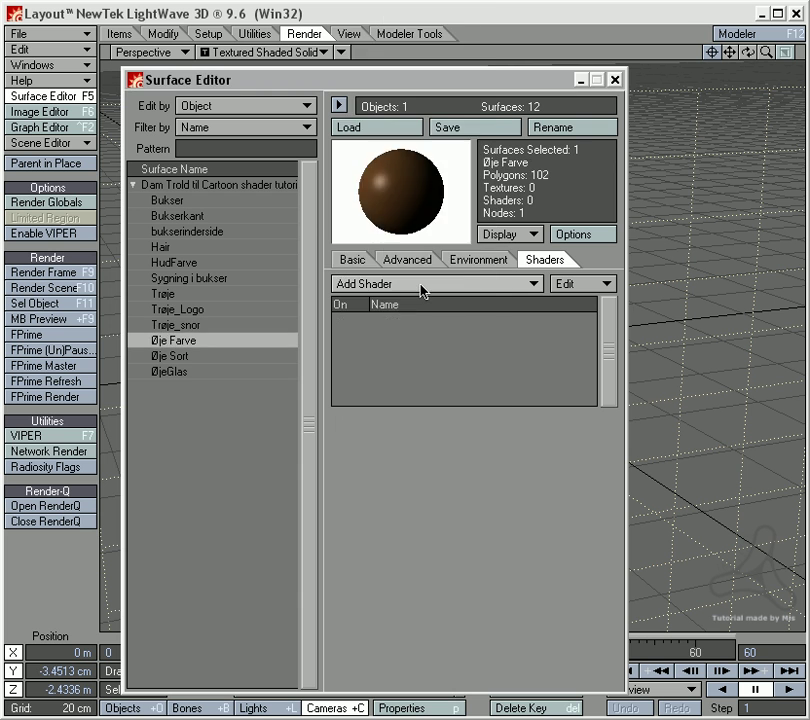
left_click(421, 288)
left_click(421, 288)
key("Down")
left_click(421, 288)
left_click(421, 288)
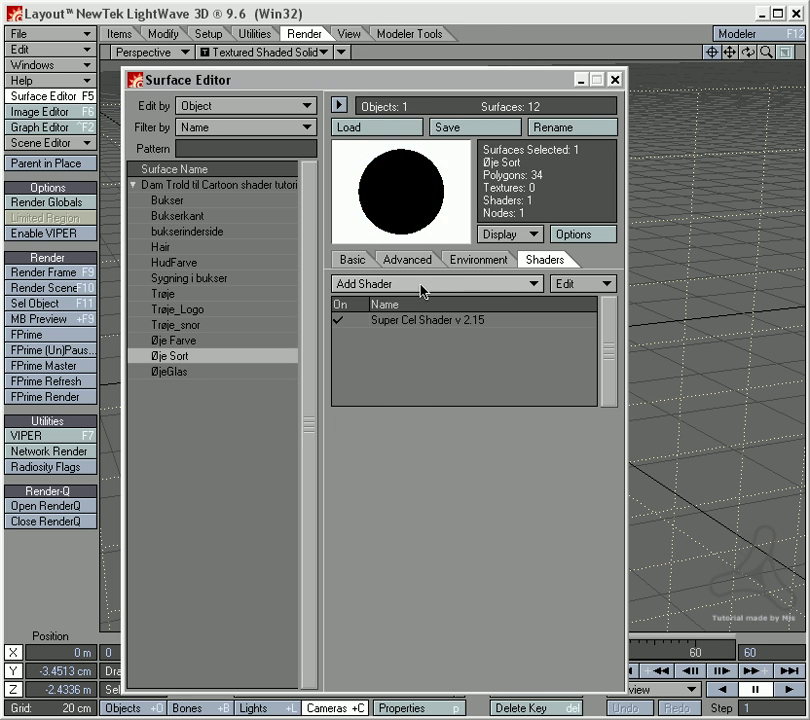
key("Down")
left_click(421, 288)
left_click(421, 288)
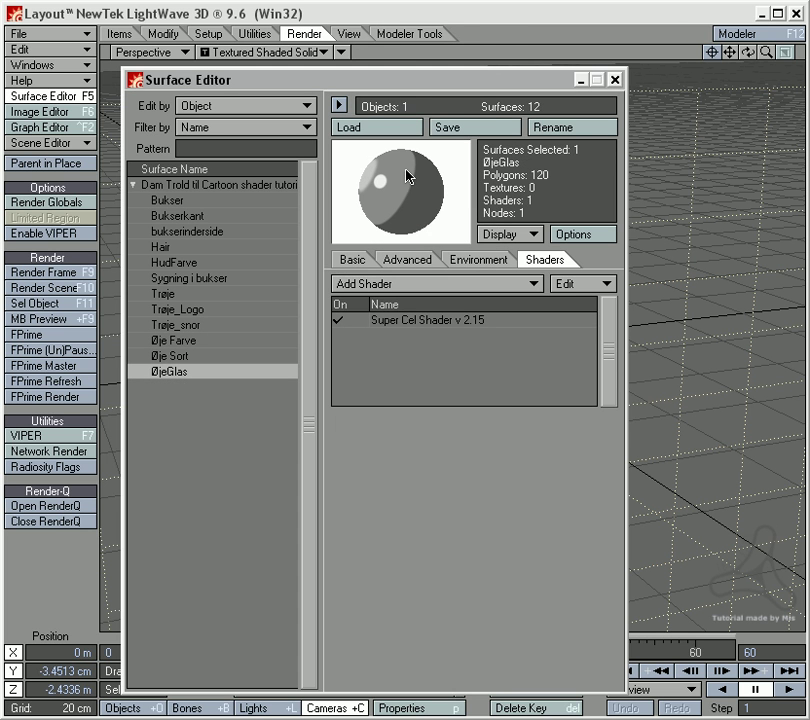
Check the basic properties of the surfaces from Bukser onward and disable node editing on the HudFarve surface.
left_click(351, 260)
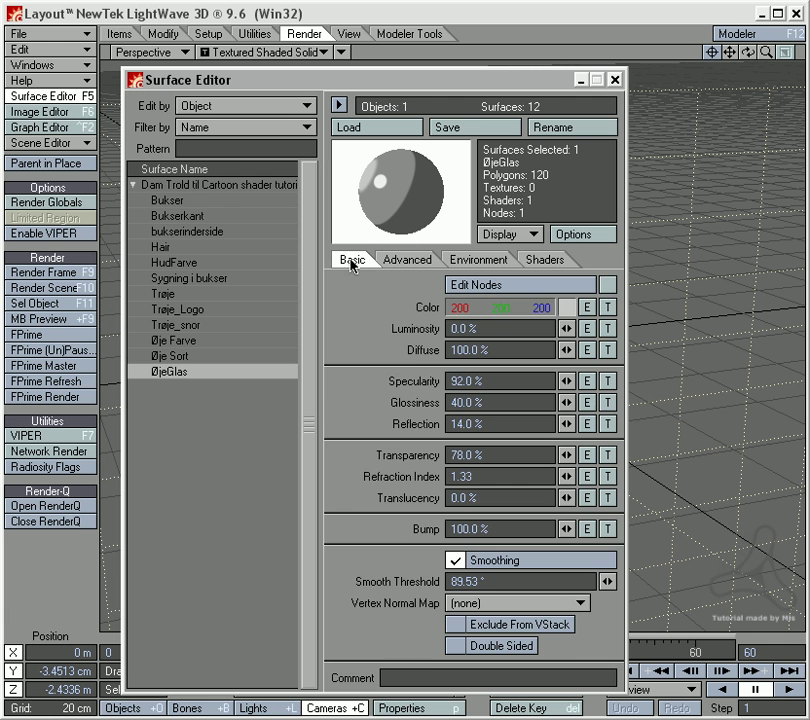
left_click(211, 200)
key("Down")
key("Down")
key("Down")
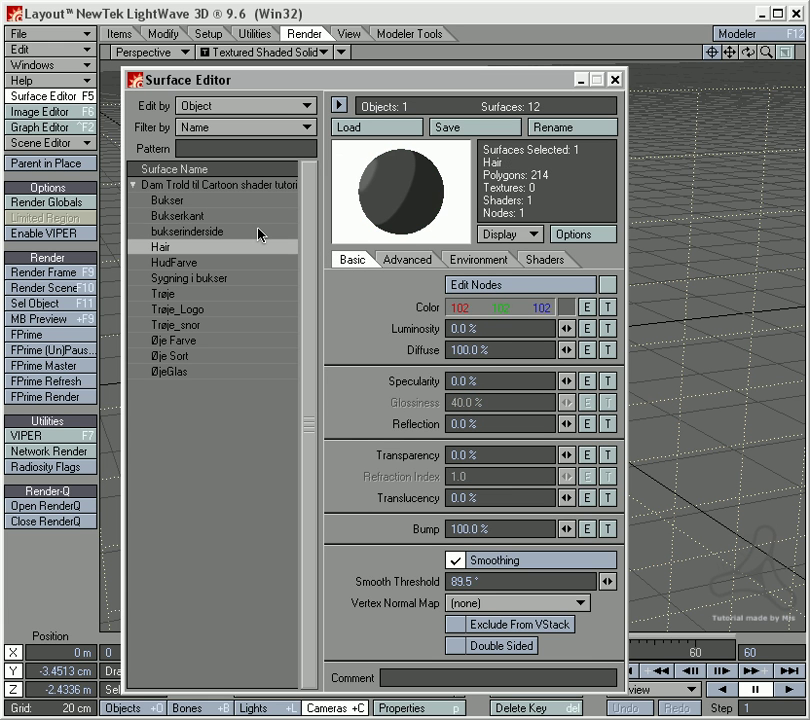
key("Down")
key("Down")
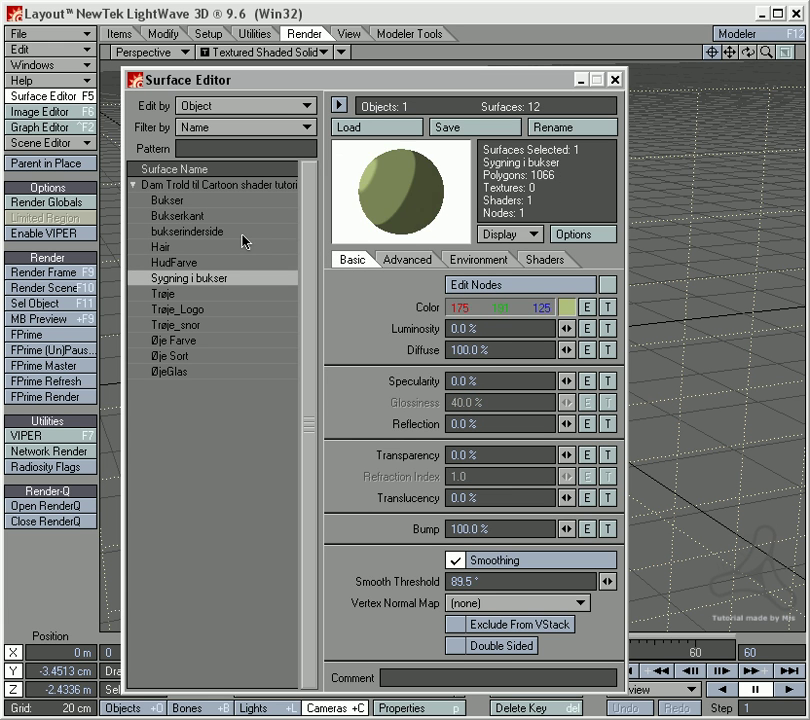
key("Up")
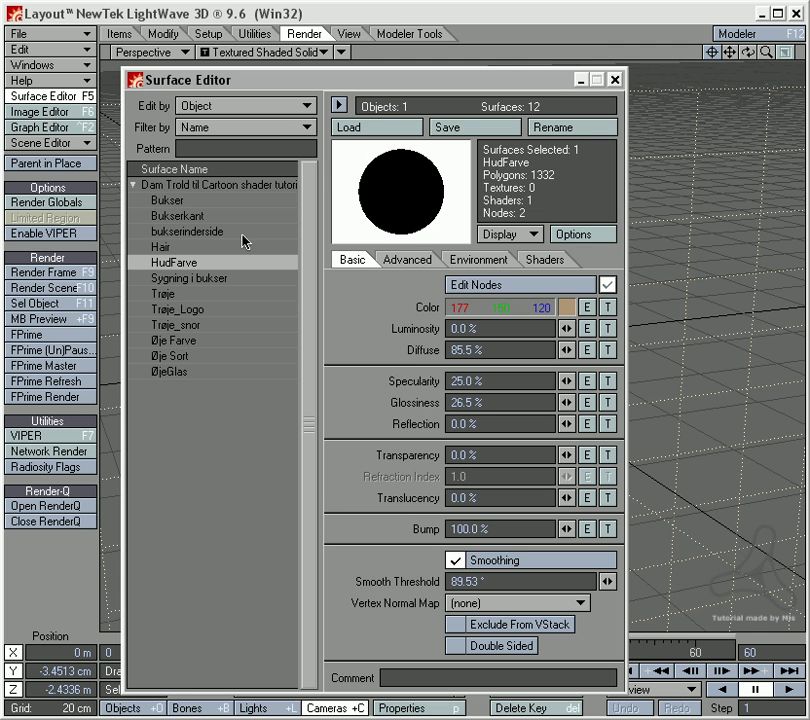
left_click(608, 286)
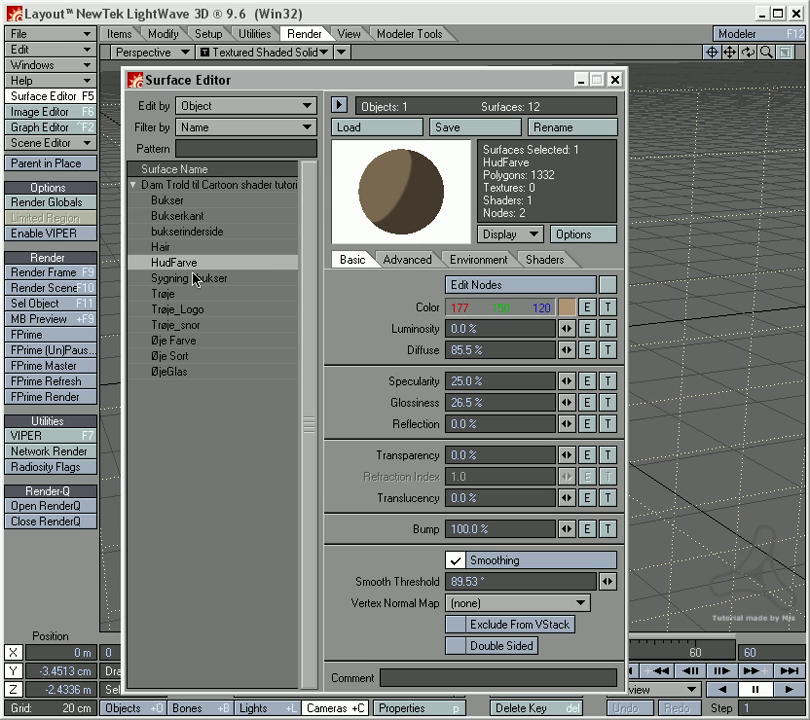
Examine the previews and basic properties of the surfaces from Sygning i bukser to Øje Sort, returning to Trøje_Logo.
key("Down")
key("Down")
key("Down")
key("Down")
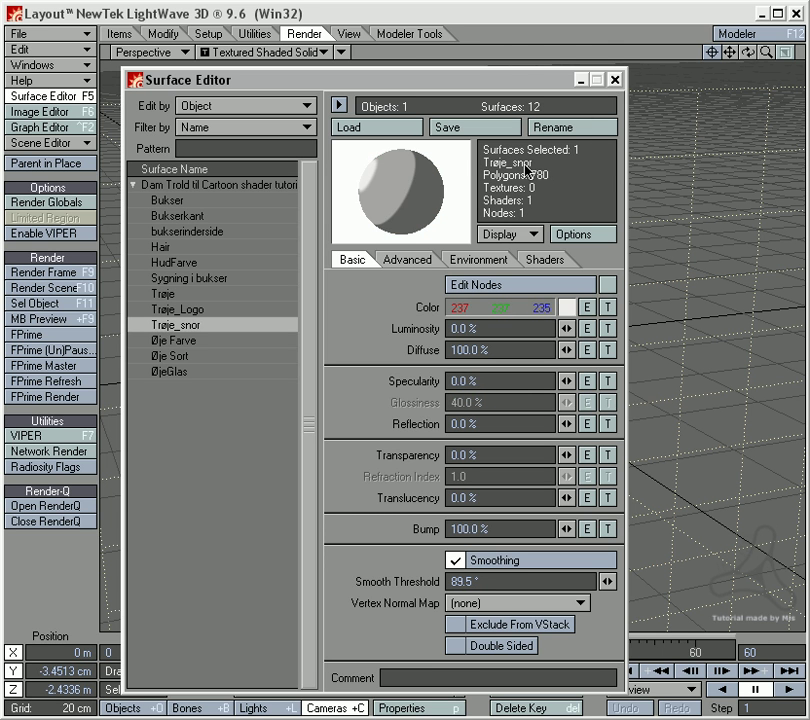
key("Down")
key("Down")
key("Up")
key("Up")
key("Up")
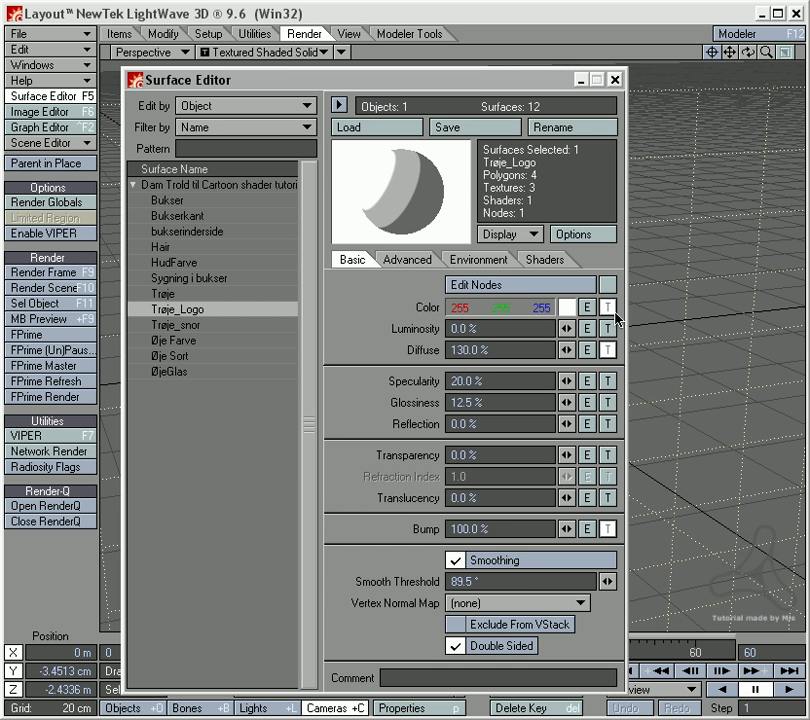
Close the Surface Editor and render the current frame to view the cel-shaded troll.
left_click(615, 79)
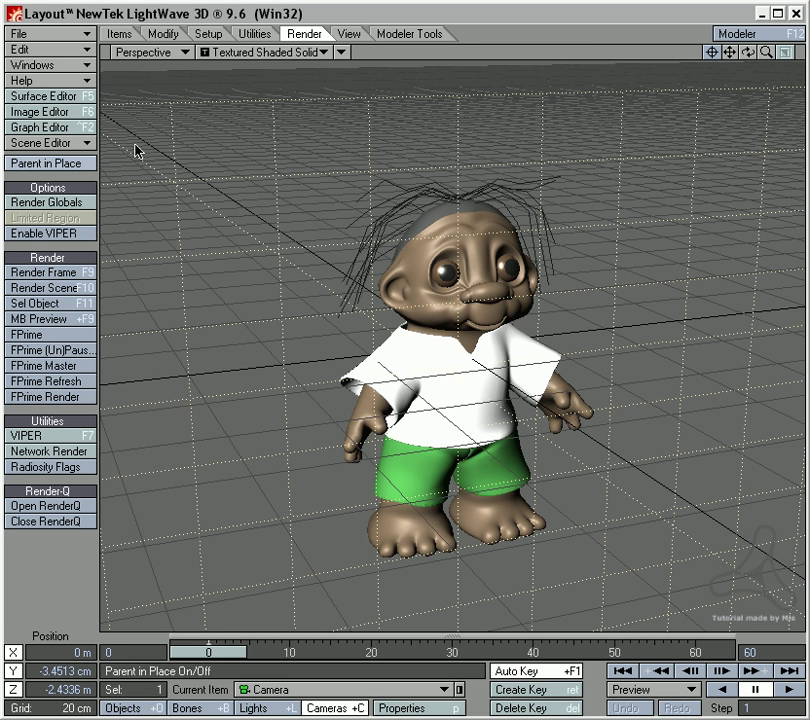
left_click(60, 274)
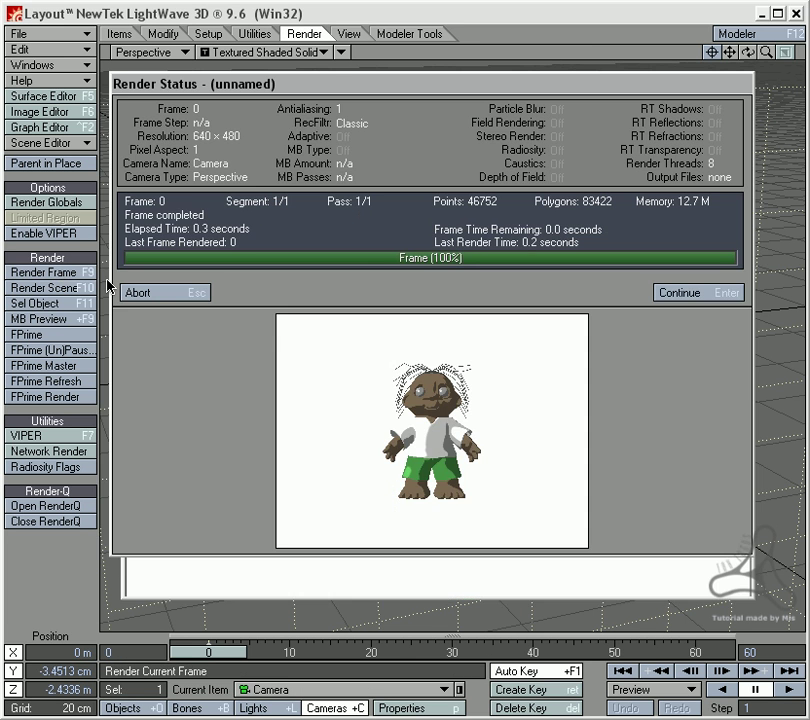
key("Return")
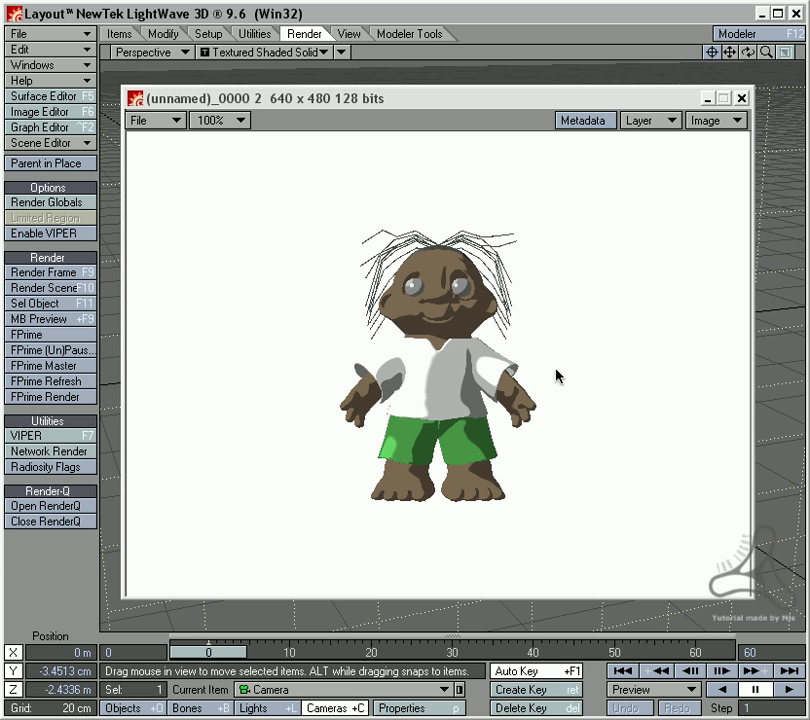
Close the render, switch to the camera view, and move and rotate the camera to X -2 m, Y 2 m, Z -2 m, framing the troll at an angle.
left_click(741, 98)
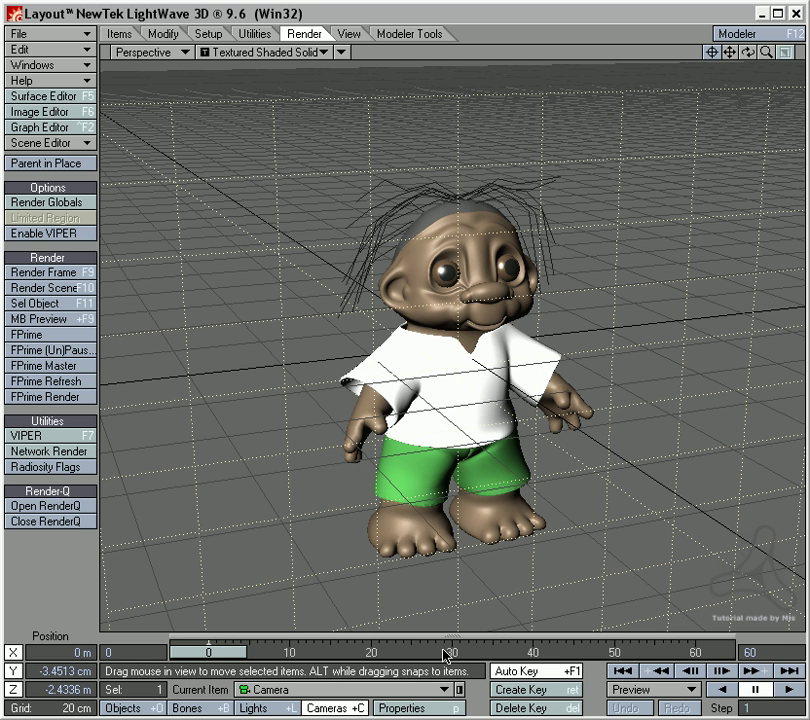
key("6")
left_click_drag(469, 539, 395, 495)
right_click_drag(395, 495, 395, 400)
right_click_drag(486, 495, 486, 490)
key("y")
left_click_drag(486, 490, 530, 420)
key("t")
left_click_drag(475, 465, 482, 438)
Open the distant light's properties and set its light intensity to 89%.
left_click(272, 708)
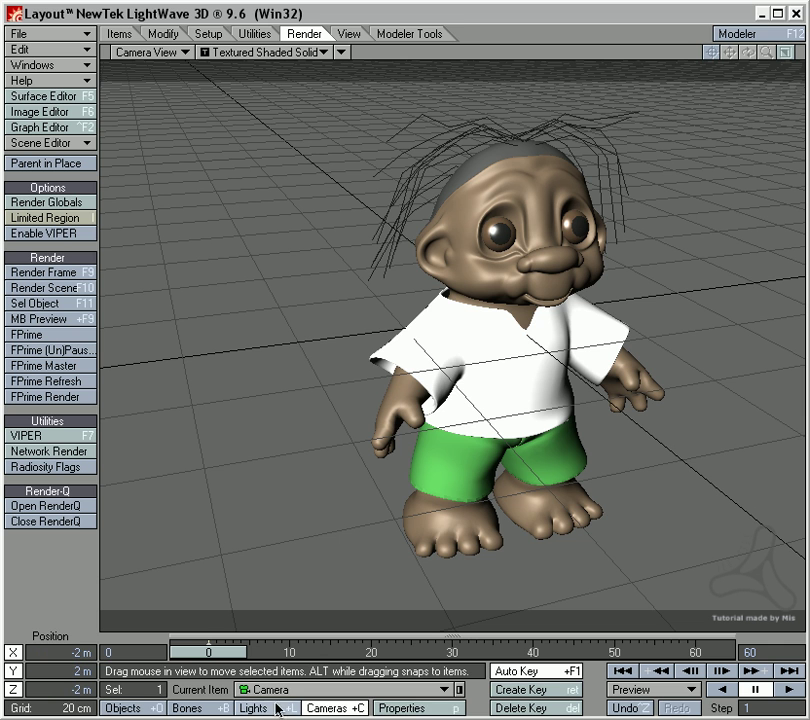
left_click(415, 707)
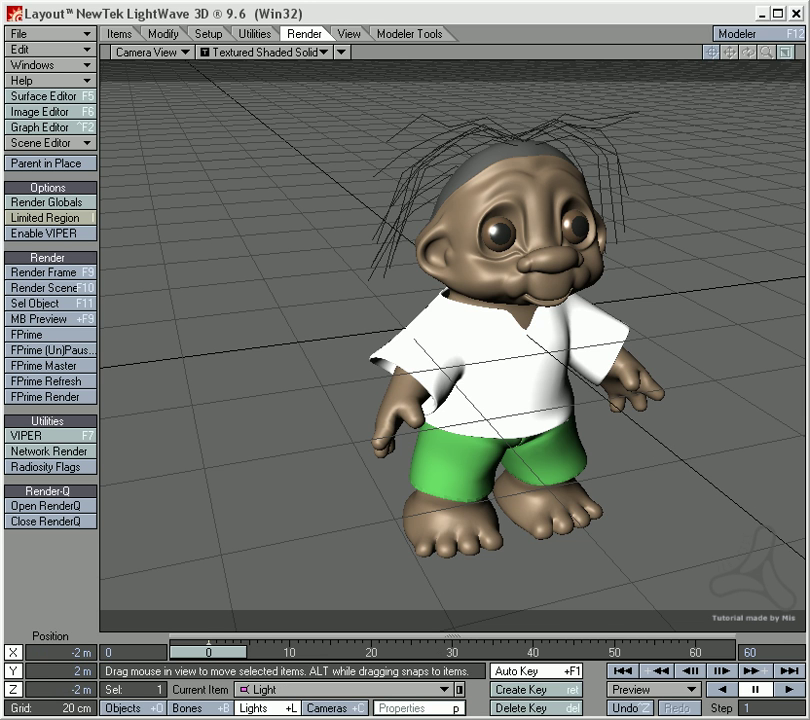
left_click_drag(723, 231, 240, 268)
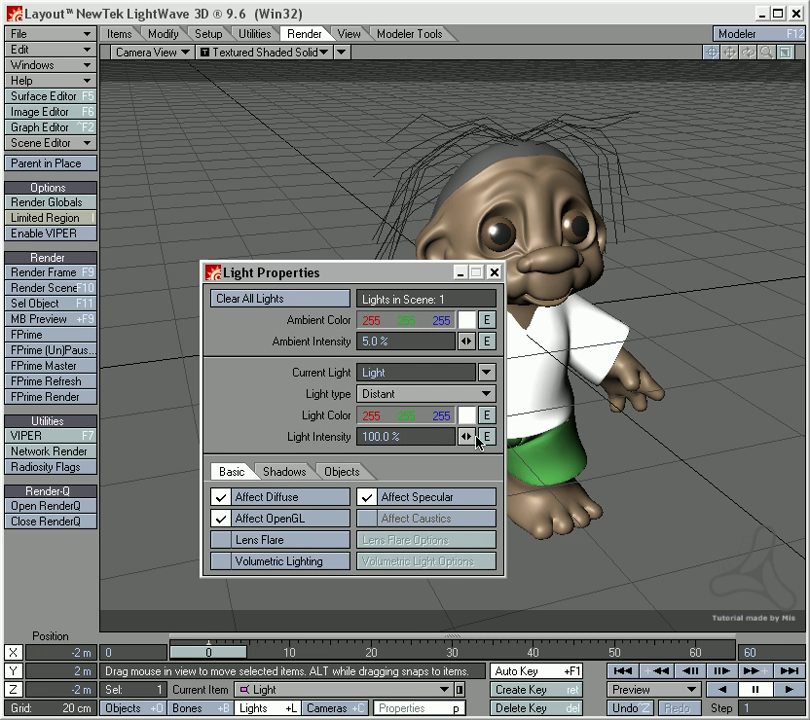
mouse_move(466, 437)
left_mouse_down()
mouse_move(444, 437)
mouse_move(466, 439)
left_mouse_up()
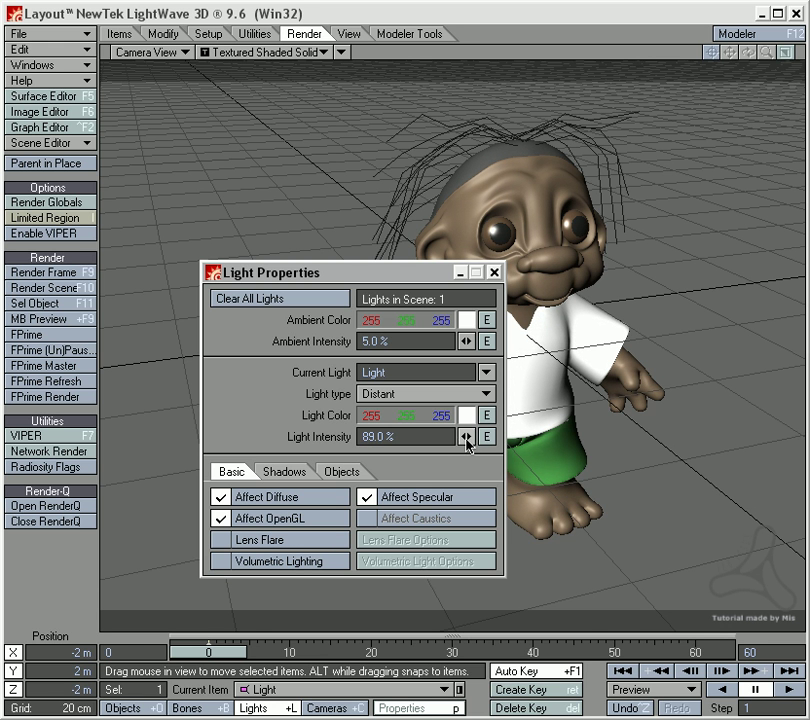
Render the current frame to check the cel-shaded troll from the new camera angle and close the render.
left_click(70, 272)
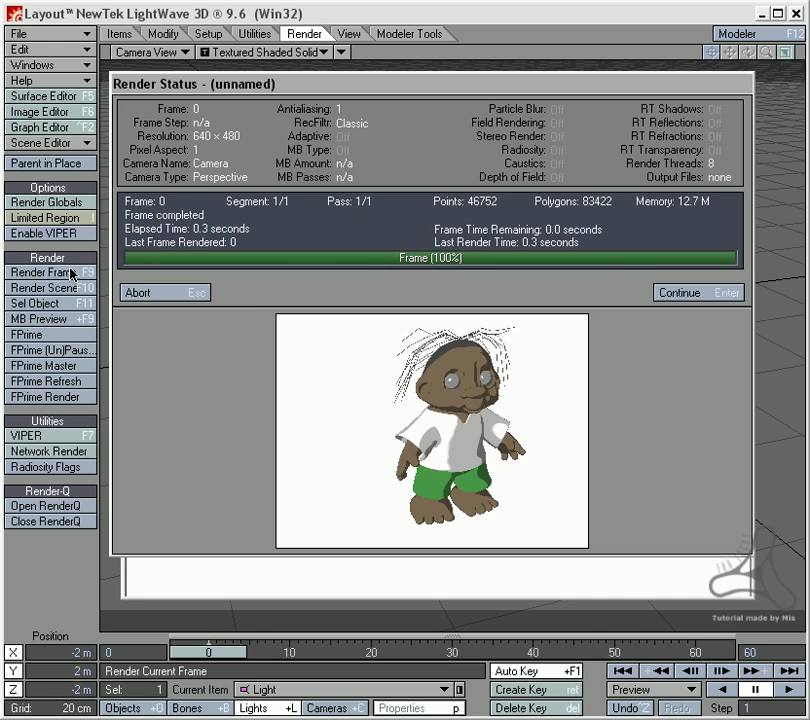
left_click(178, 294)
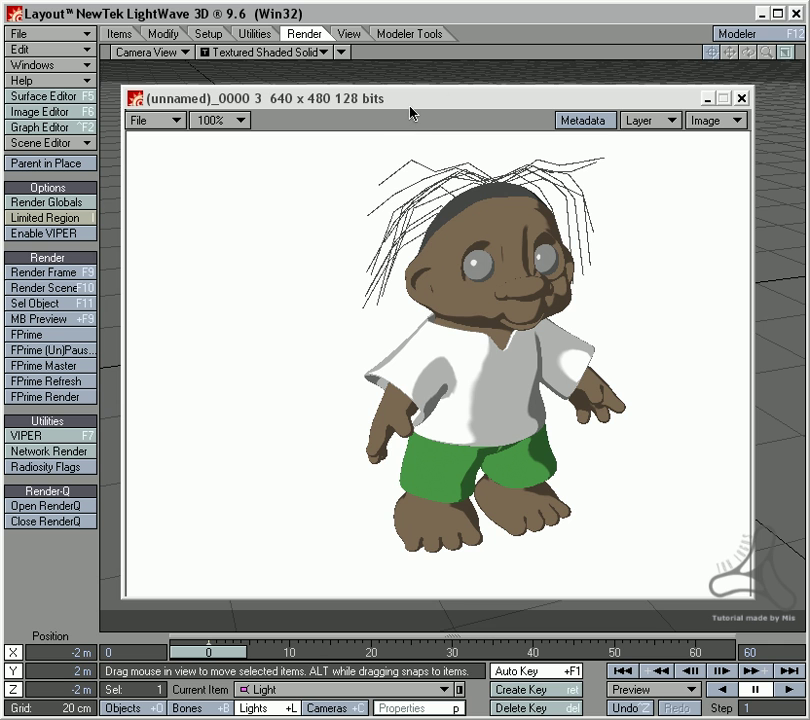
left_click(741, 98)
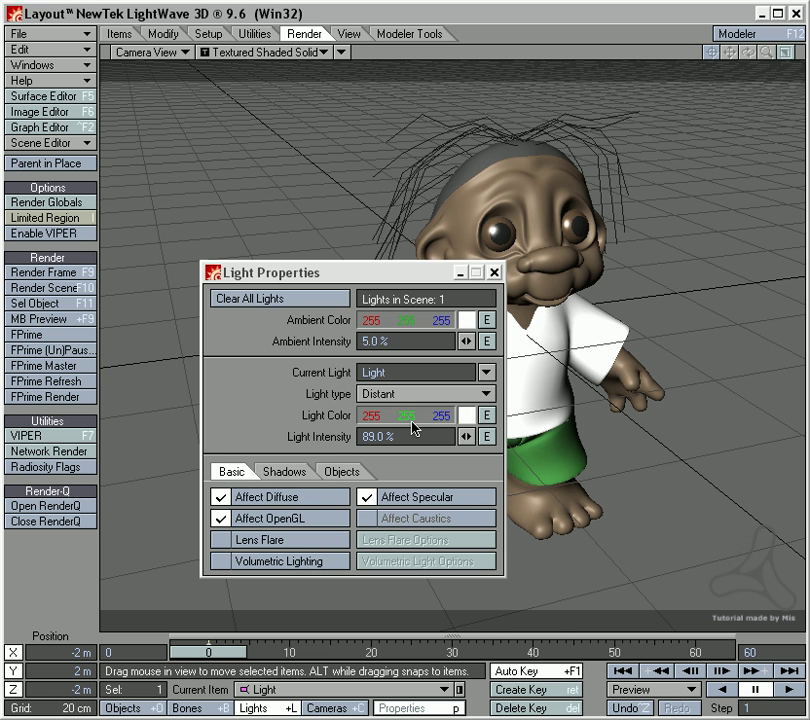
Examine the Super Cel Shader's zone, brightness and specular highlight settings on the Bukser surface and return to its basic properties.
left_click(50, 96)
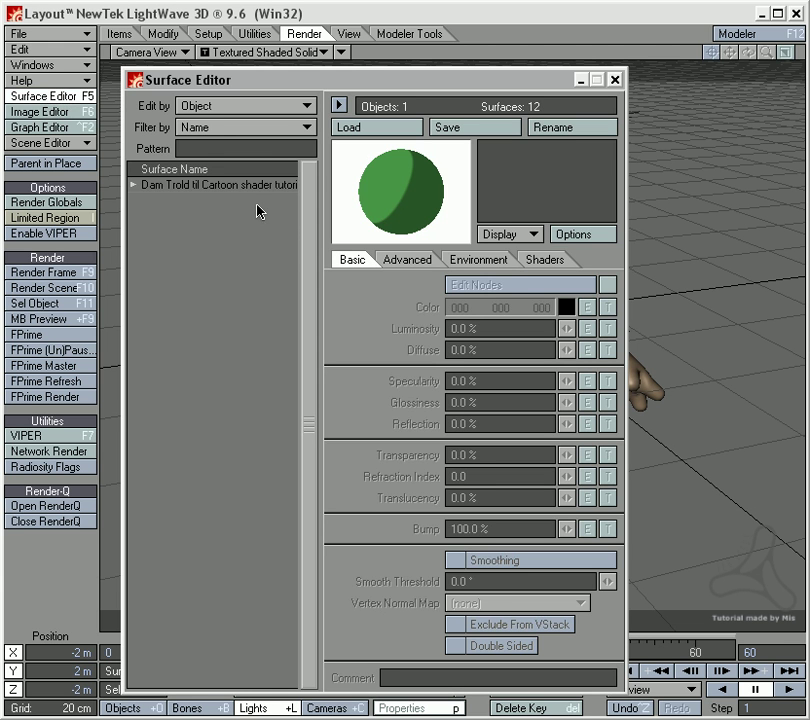
left_click(133, 185)
left_click(162, 215)
left_click(165, 200)
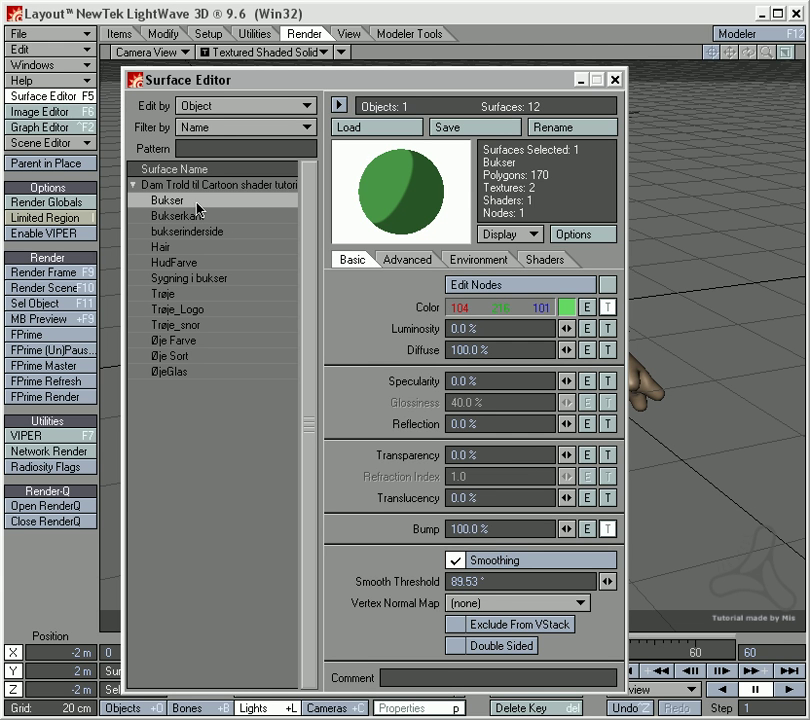
left_click(546, 261)
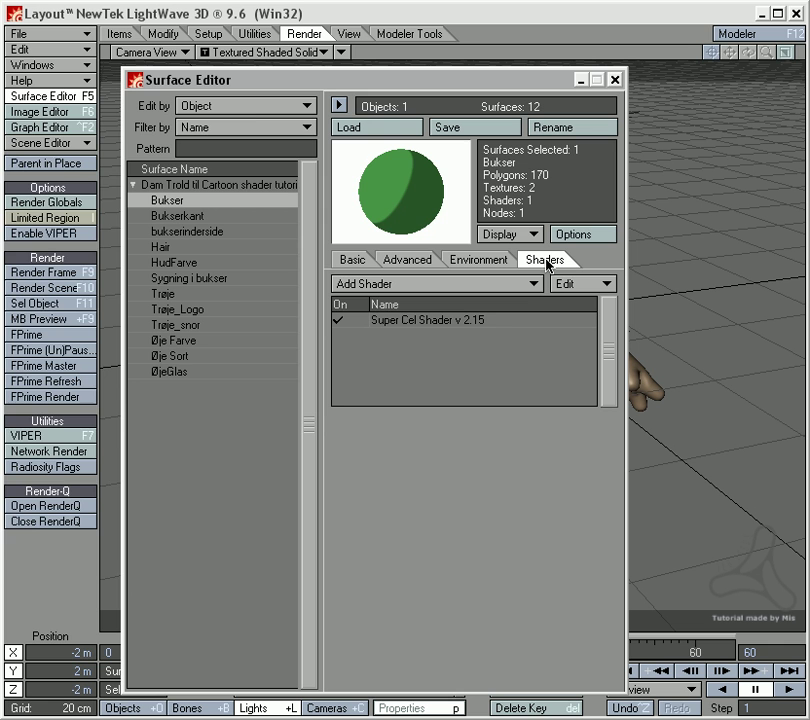
double_click(463, 320)
left_click(91, 131)
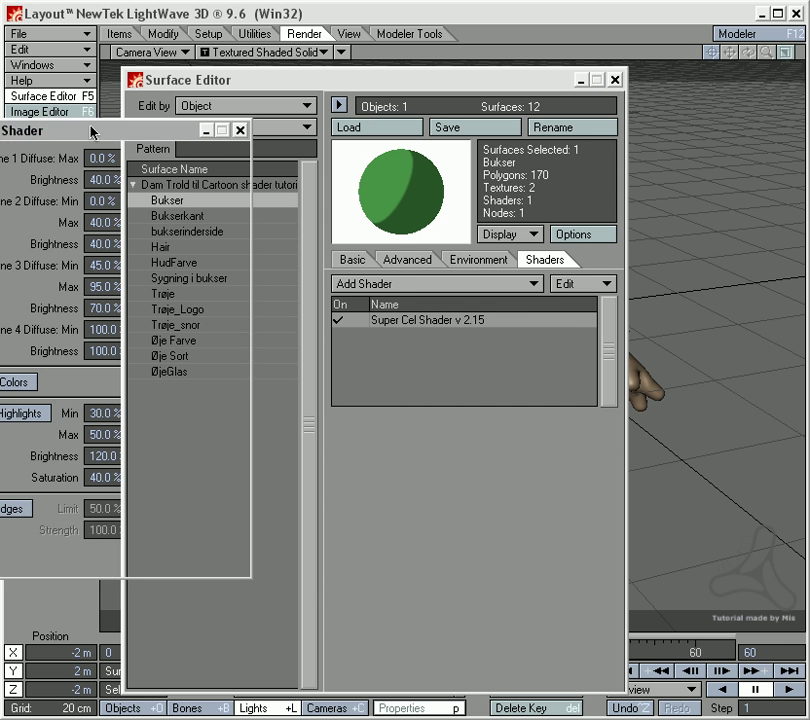
left_click_drag(74, 130, 422, 156)
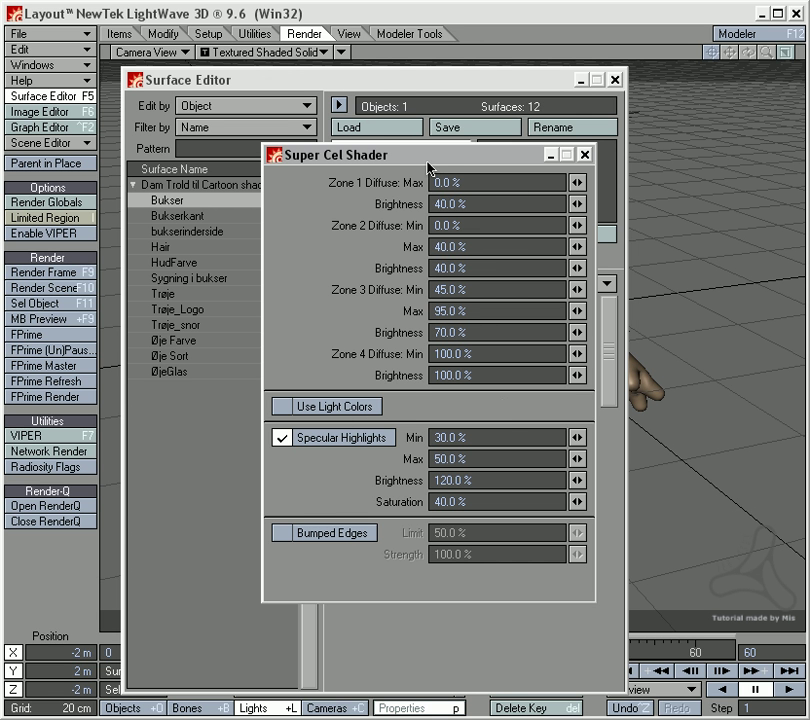
left_click(586, 155)
left_click(347, 262)
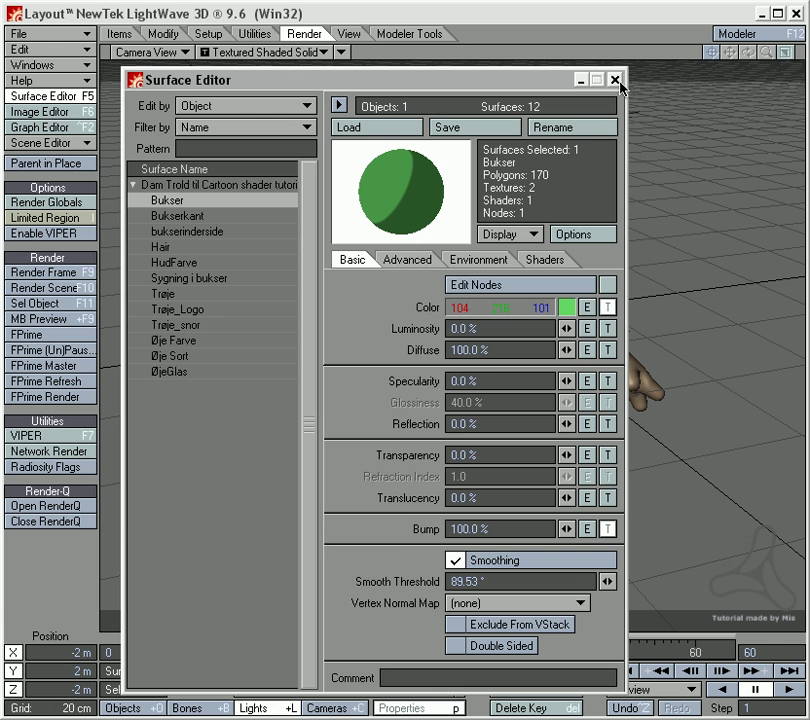
Disable the Super Cel Shader on each surface in turn, from Bukser down to ØjeGlas.
mouse_move(546, 78)
left_mouse_down()
mouse_move(530, 81)
mouse_move(353, 213)
mouse_move(257, 226)
mouse_move(541, 83)
left_mouse_up()
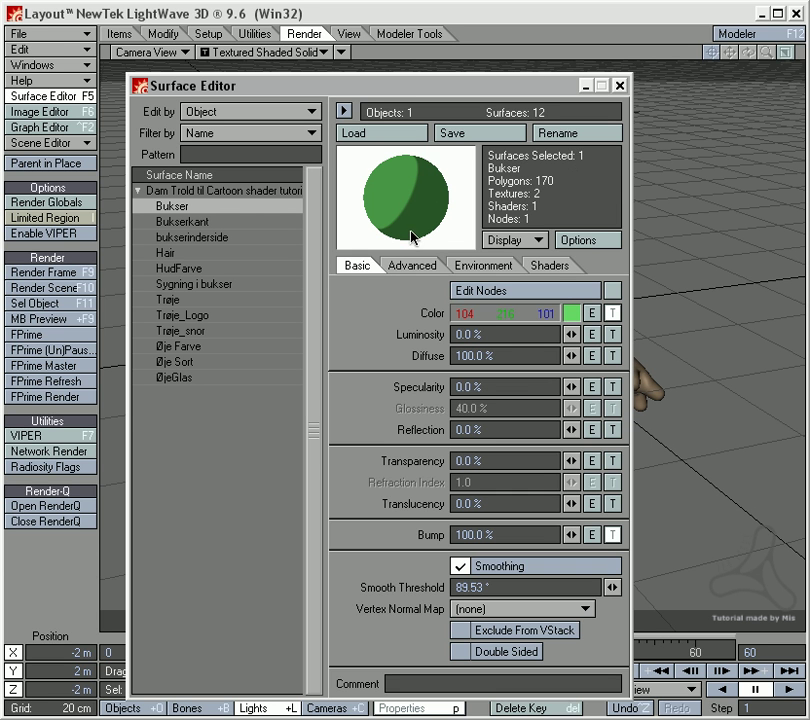
left_click(551, 267)
left_click(345, 327)
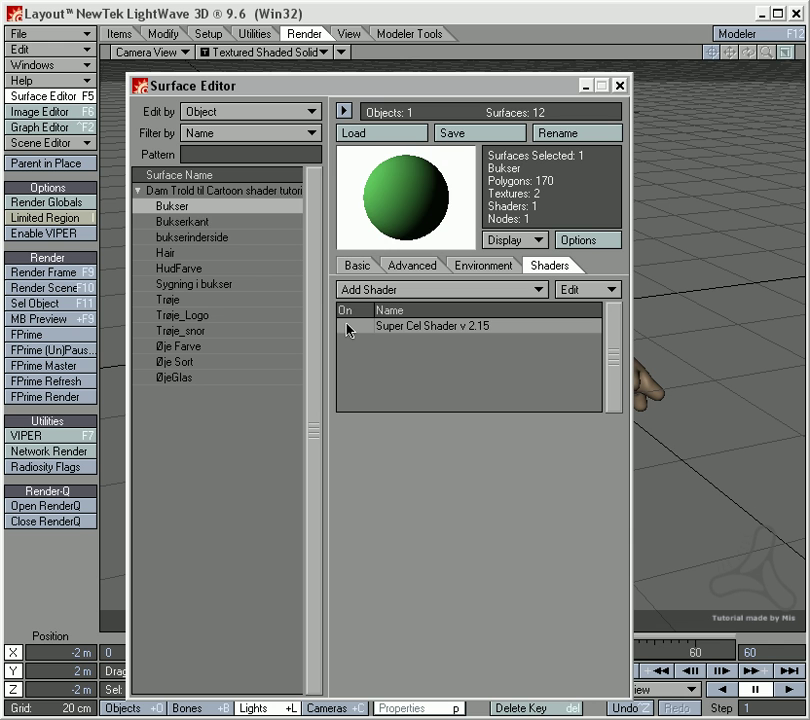
key("Down")
key("Down")
key("Down")
key("Down")
key("Down")
key("Down")
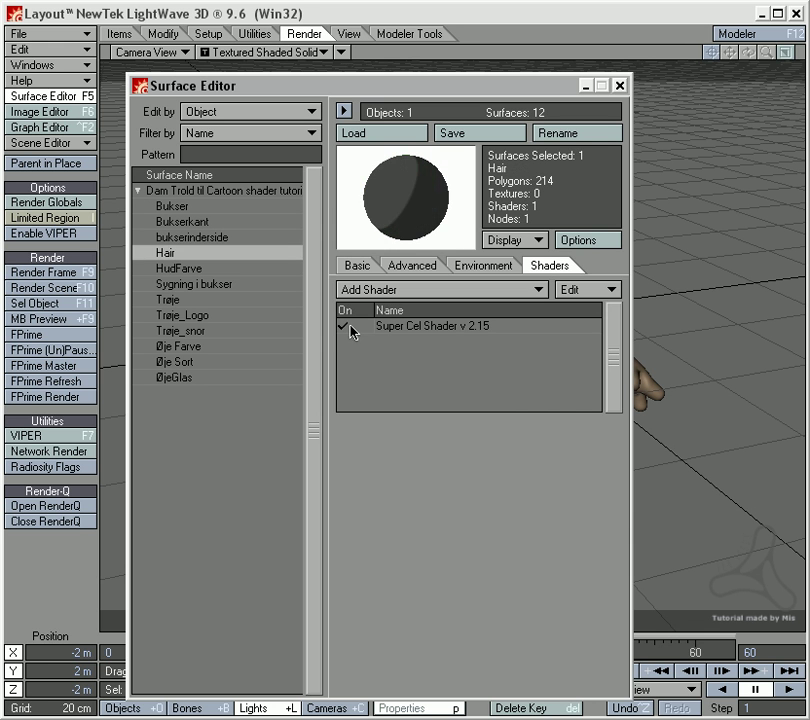
key("Down")
key("Down")
key("Down")
key("Down")
key("Down")
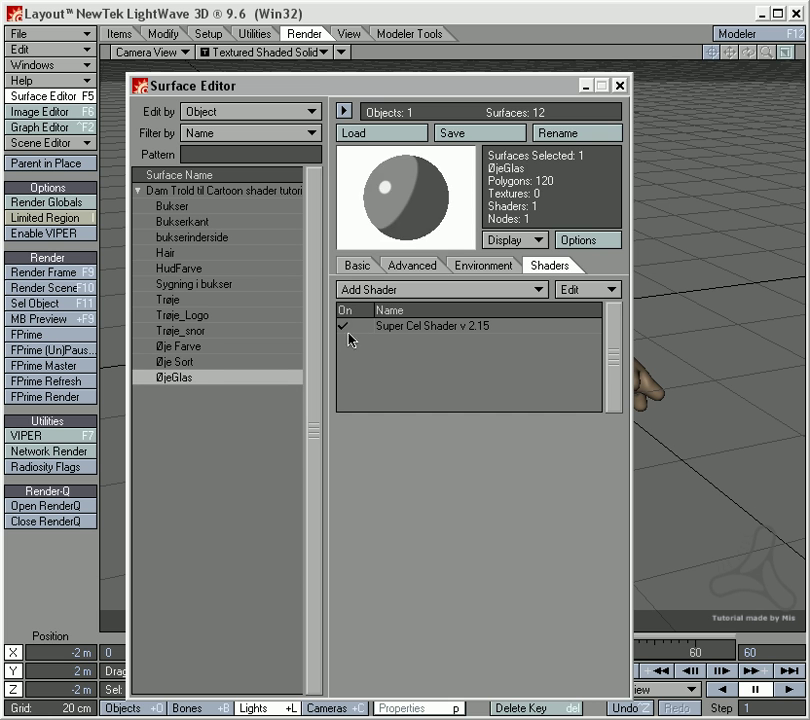
Check the shader state of the surfaces from ØjeGlas back up to Bukserkant.
key("Up")
key("Up")
key("Up")
key("Up")
key("Up")
key("Up")
key("Up")
key("Up")
key("Up")
key("Up")
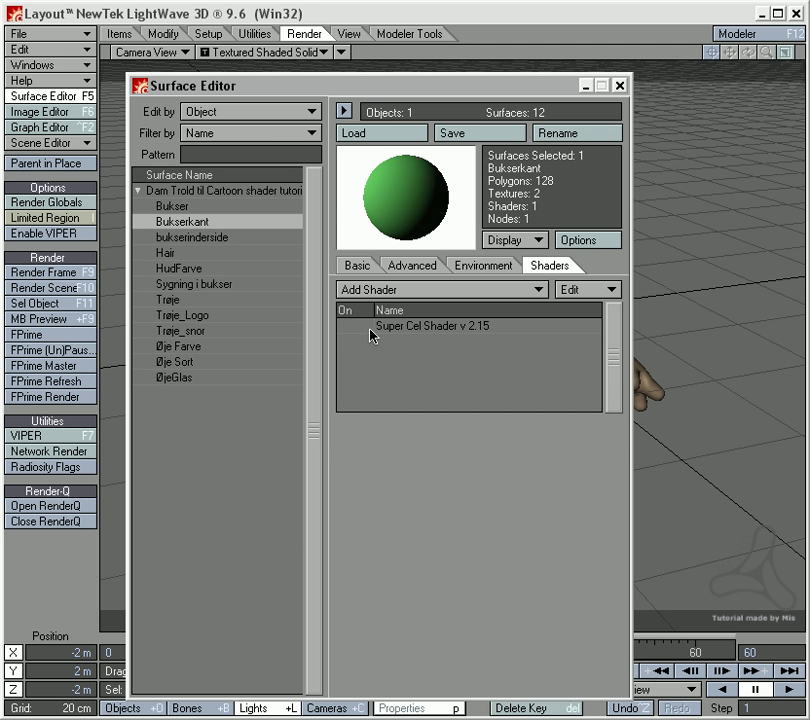
Select all surfaces from Bukser to ØjeGlas and set luminosity to 100% and diffuse, specularity and reflection to 0%.
left_click(362, 265)
left_click(211, 207)
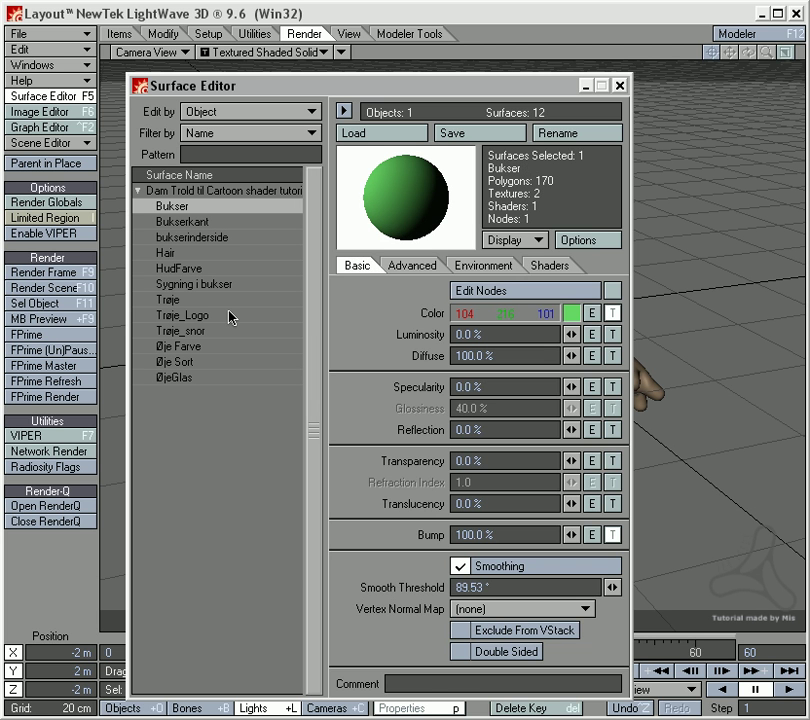
left_click(218, 379, "shift")
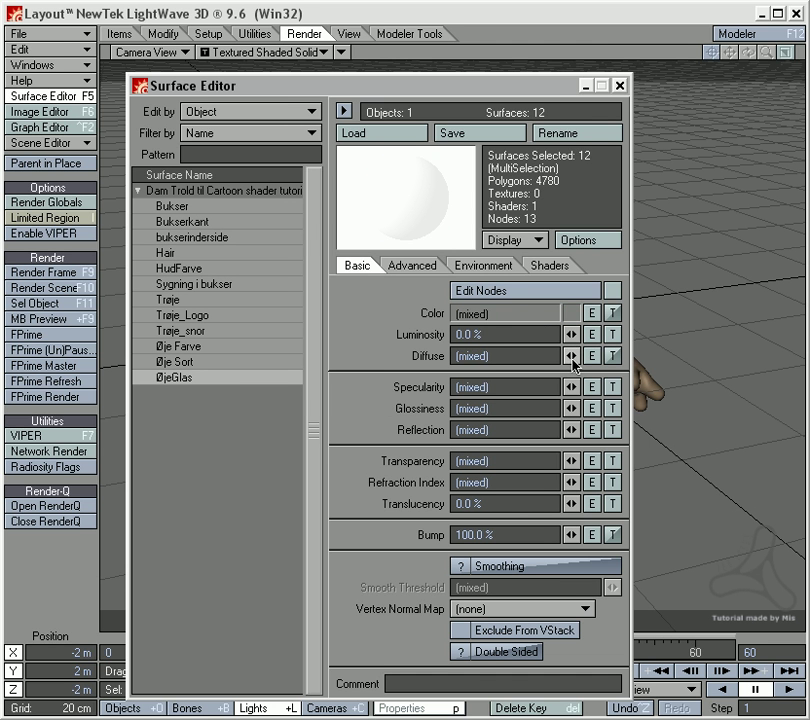
left_click_drag(572, 357, 620, 334)
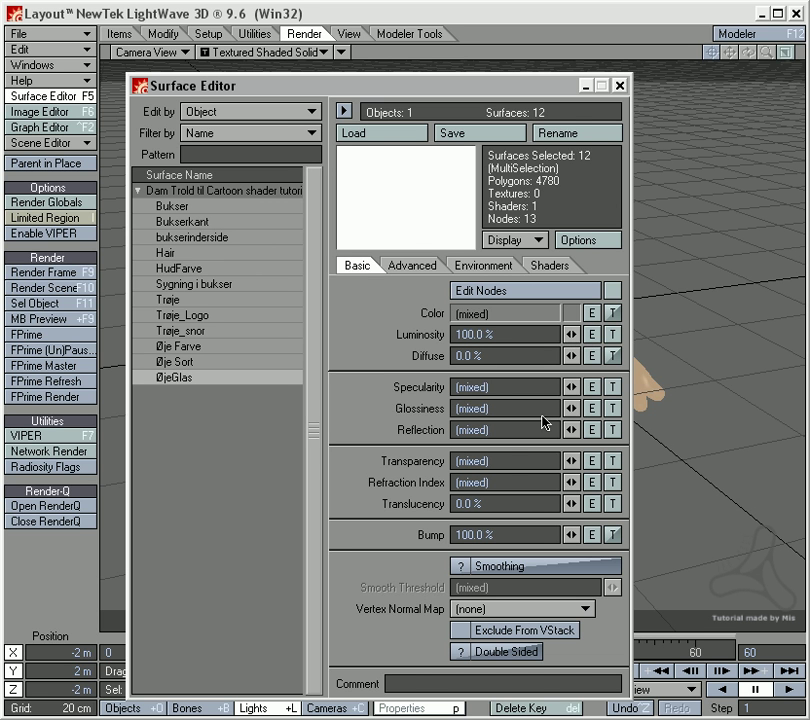
left_click_drag(571, 387, 480, 390)
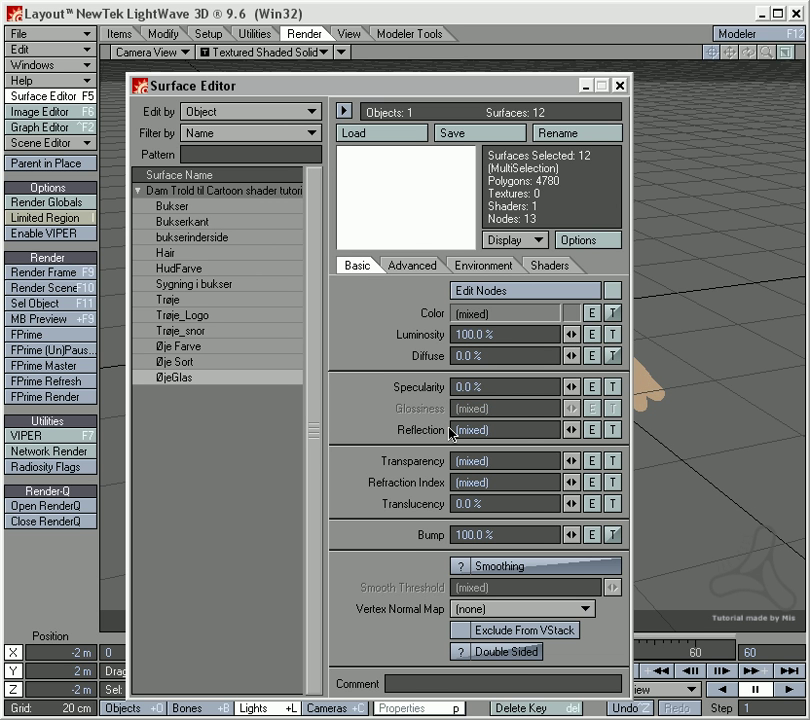
left_click_drag(571, 429, 480, 431)
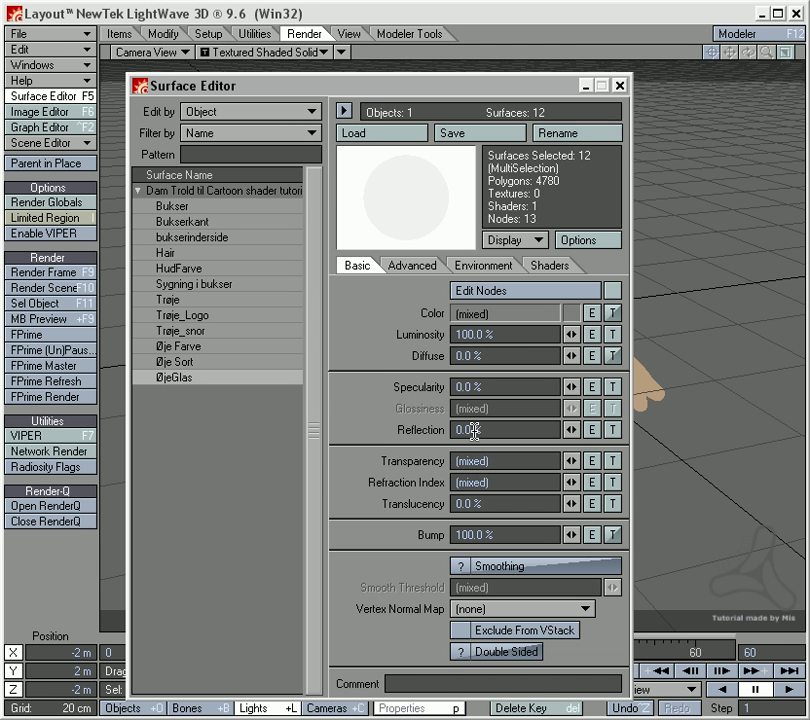
Render the current frame to check the flat-coloured troll, then close the Surface Editor and the render.
left_click(80, 272)
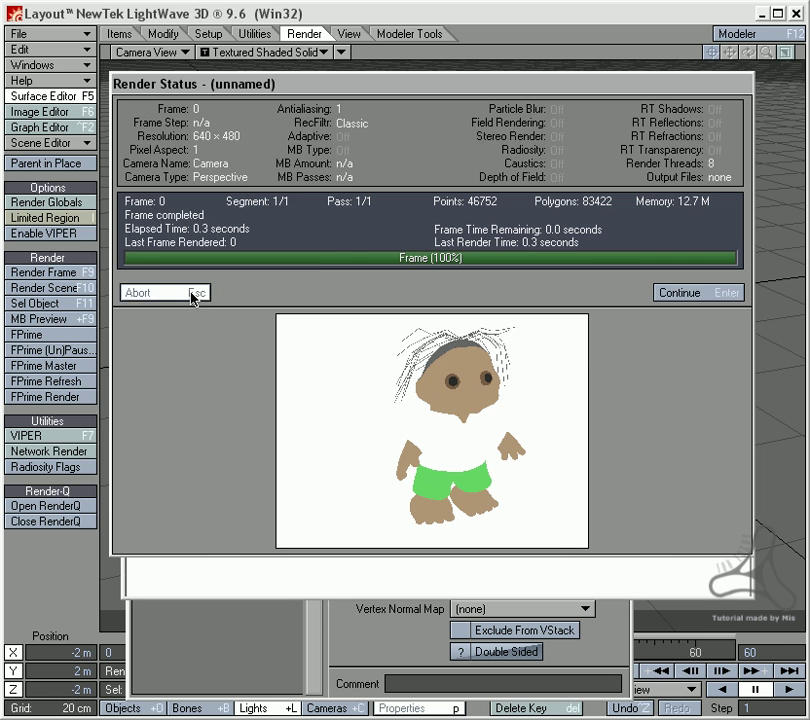
left_click(195, 294)
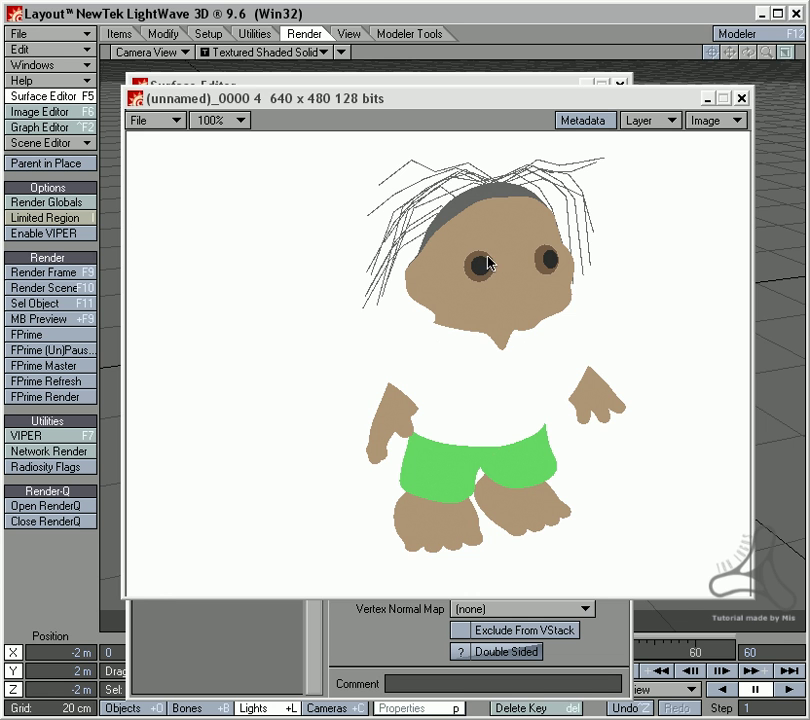
left_click_drag(389, 102, 392, 107)
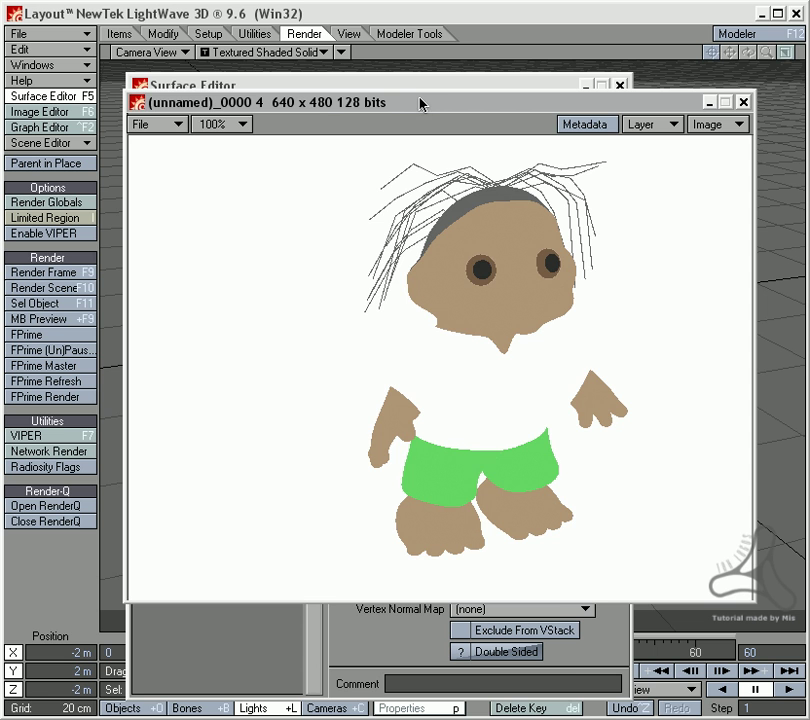
left_click(330, 666)
left_click(619, 87)
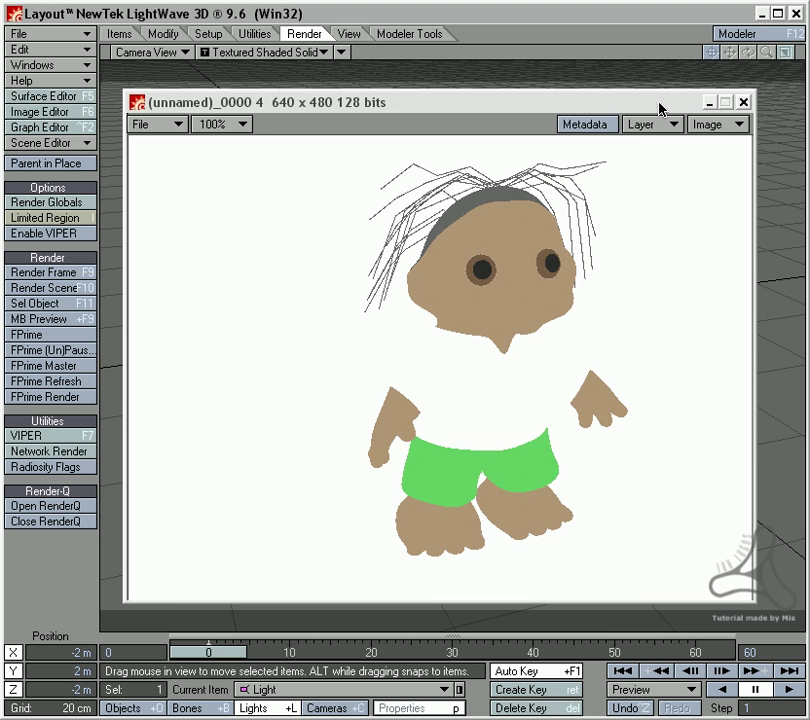
left_click(746, 101)
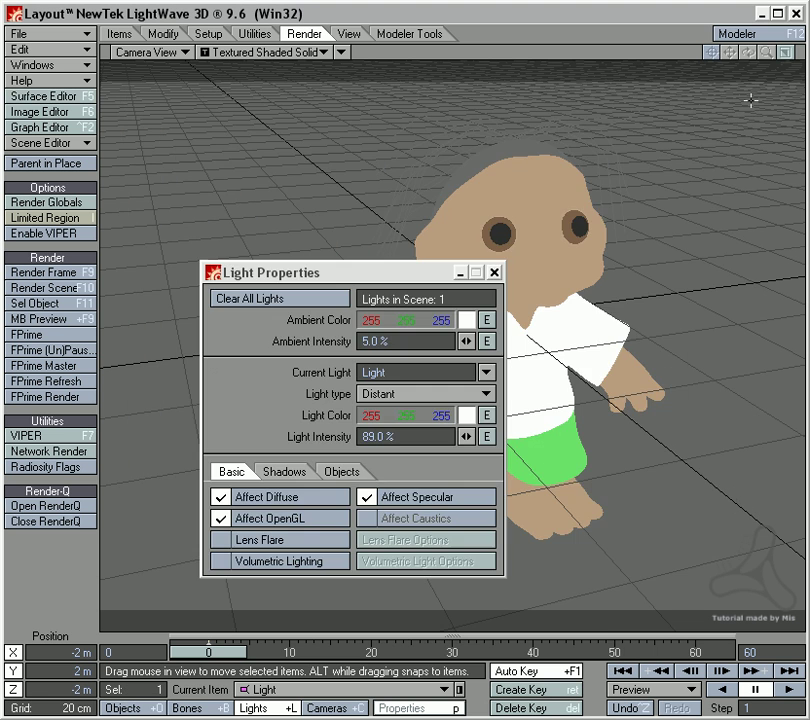
Open the edge settings in the object properties of the troll's Layer1.
left_click(146, 709)
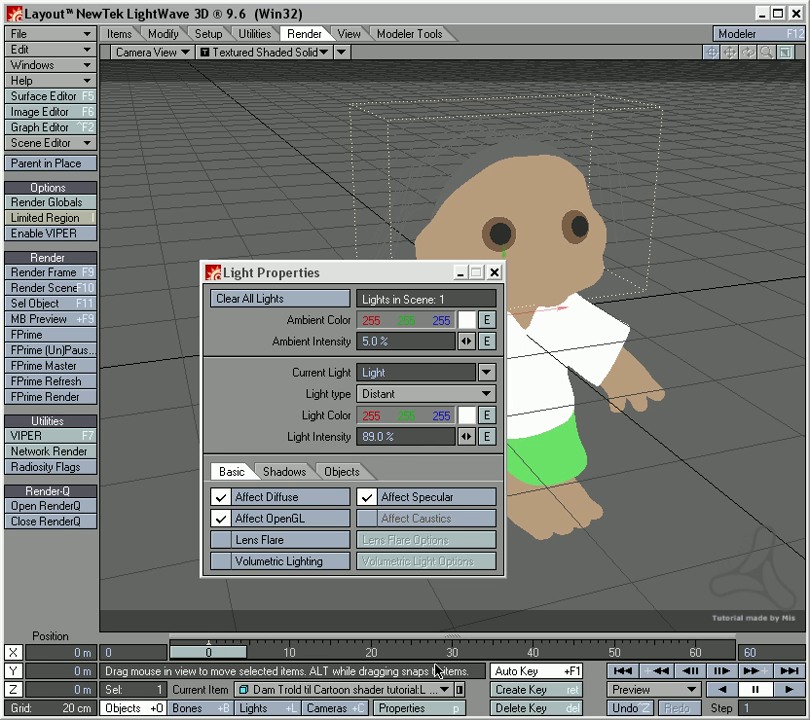
left_click(405, 708)
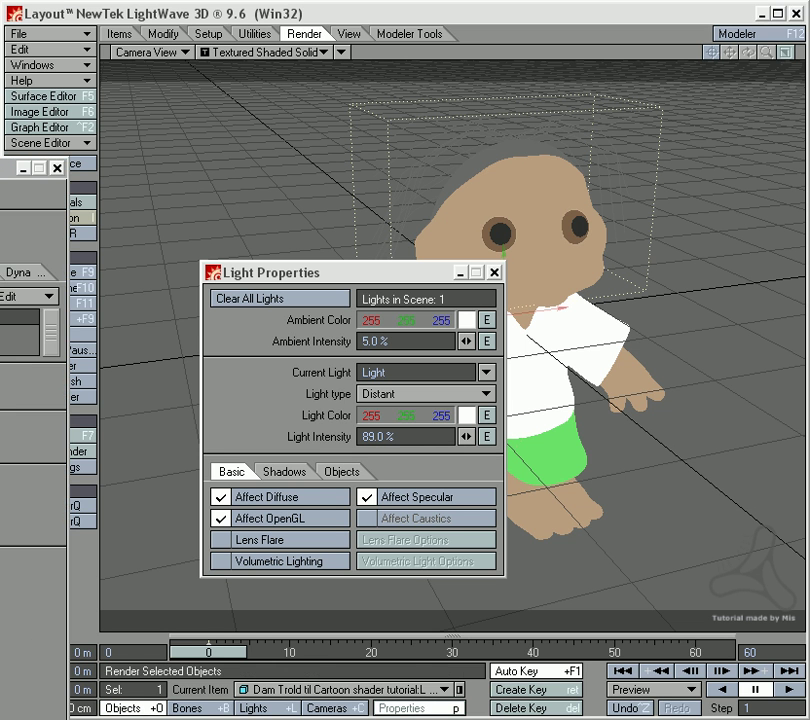
left_click_drag(3, 168, 333, 76)
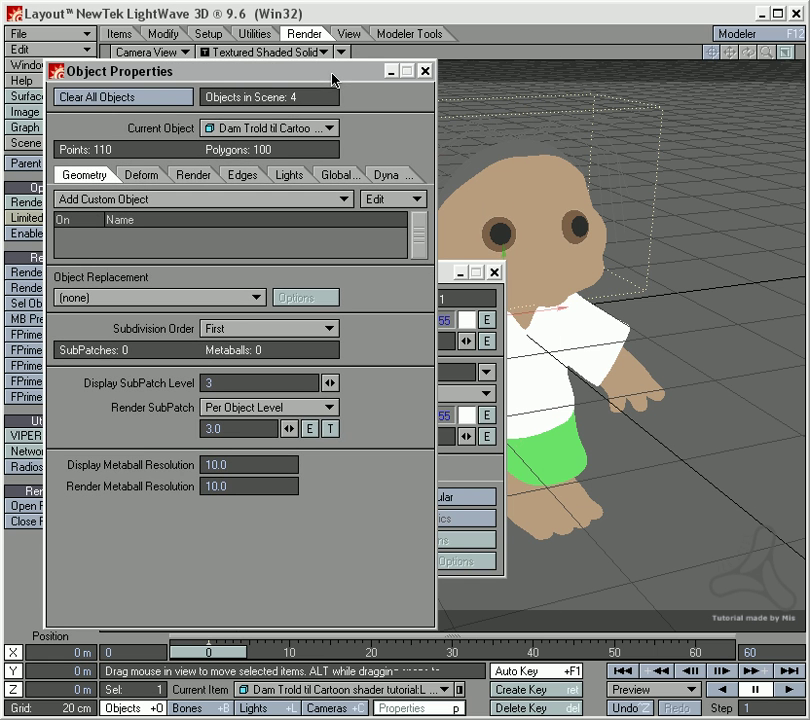
left_click(268, 129)
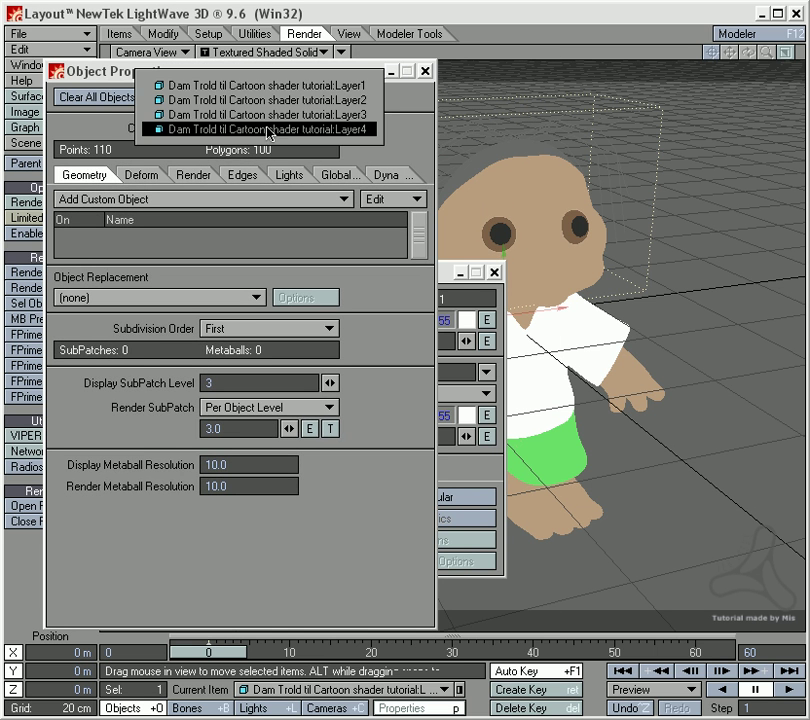
left_click(322, 112)
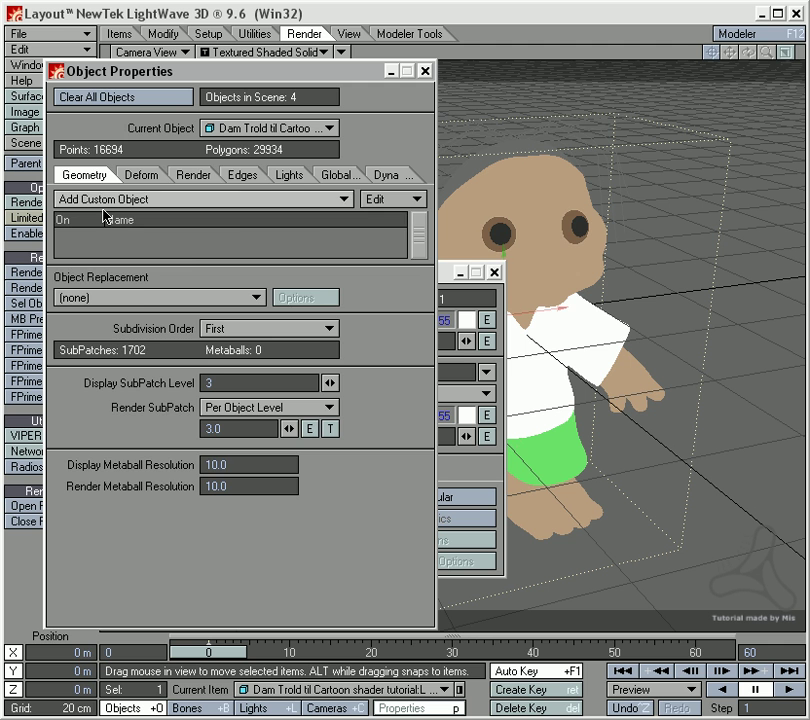
left_click(240, 178)
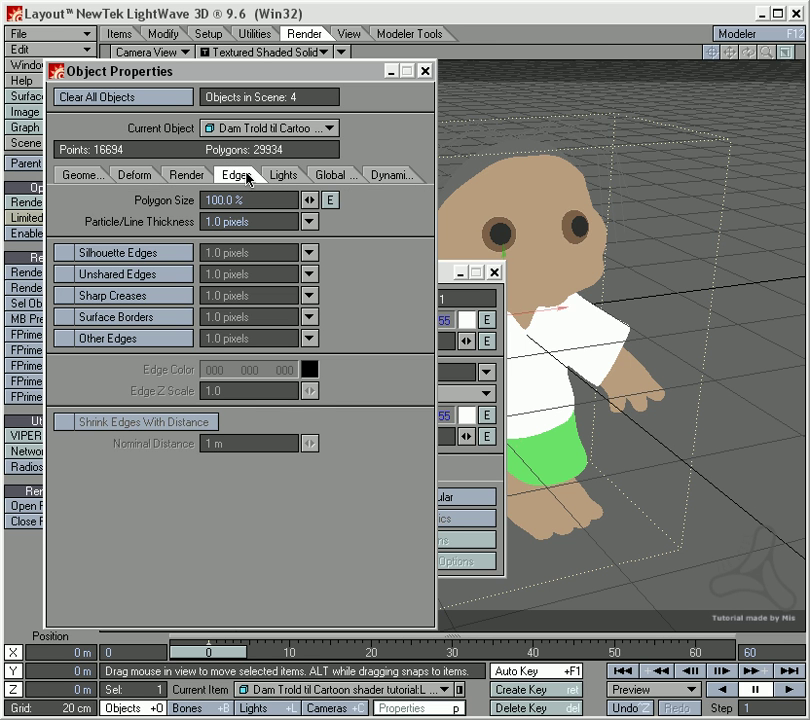
Enable silhouette edges and sharp creases on Layer1, both at Medium thickness.
left_click(122, 256)
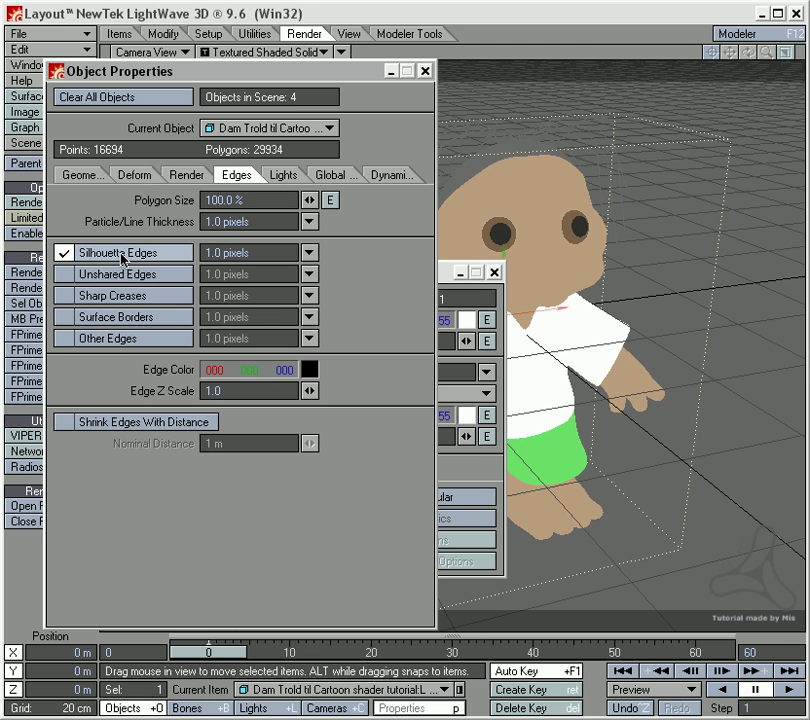
left_click(155, 296)
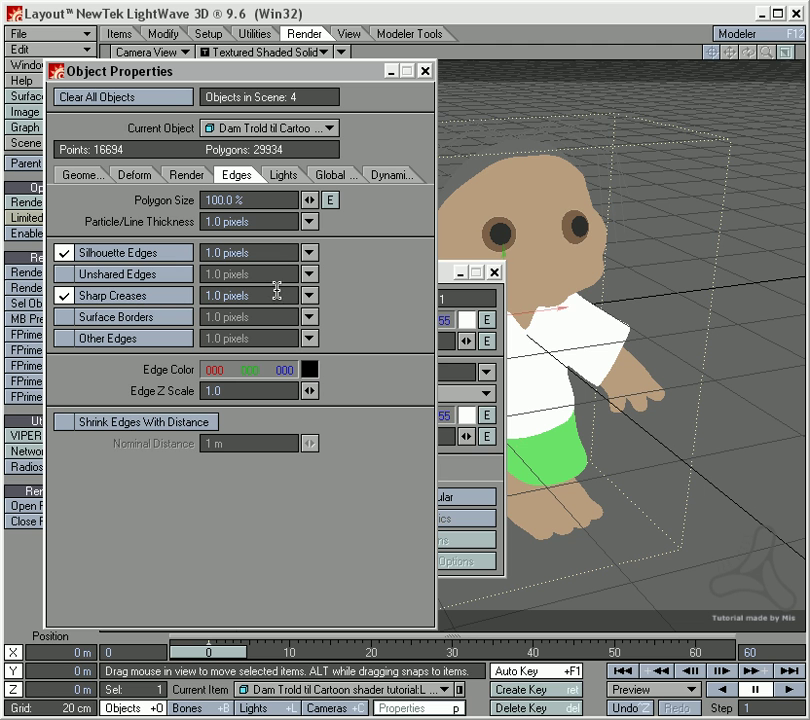
left_click(309, 254)
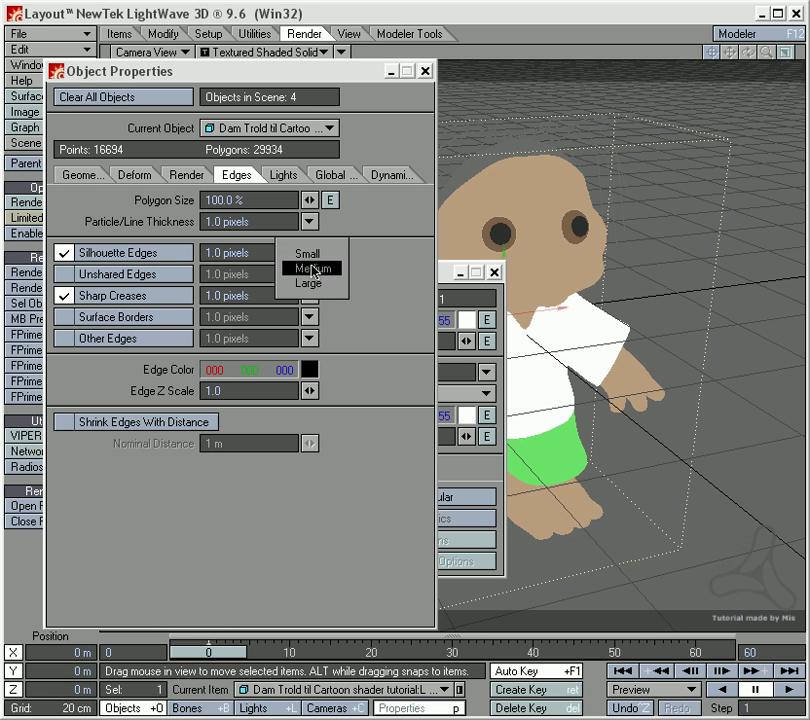
left_click(313, 270)
left_click(310, 296)
left_click(308, 305)
Enable silhouette edges and sharp creases on Layer2, both at Medium thickness.
key("Down")
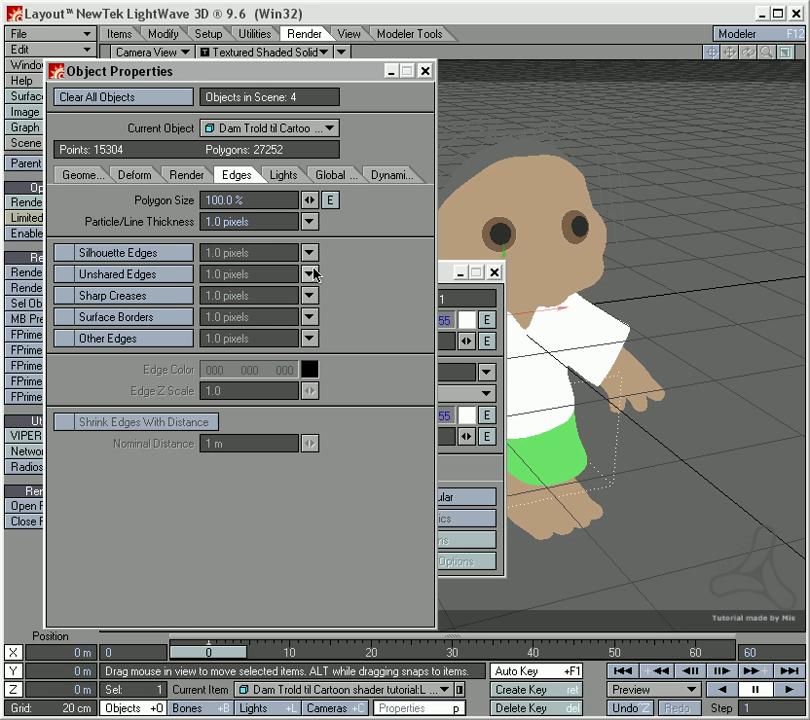
left_click(150, 253)
left_click(148, 296)
left_click(310, 253)
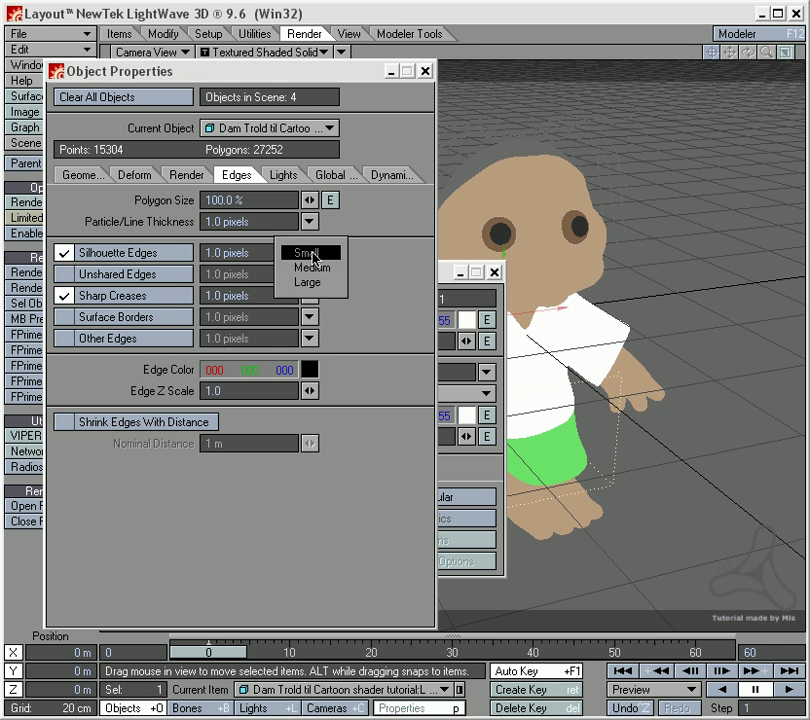
left_click(312, 268)
left_click(309, 296)
left_click(310, 311)
Enable silhouette edges and sharp creases on Layer3, both at Medium thickness.
key("Down")
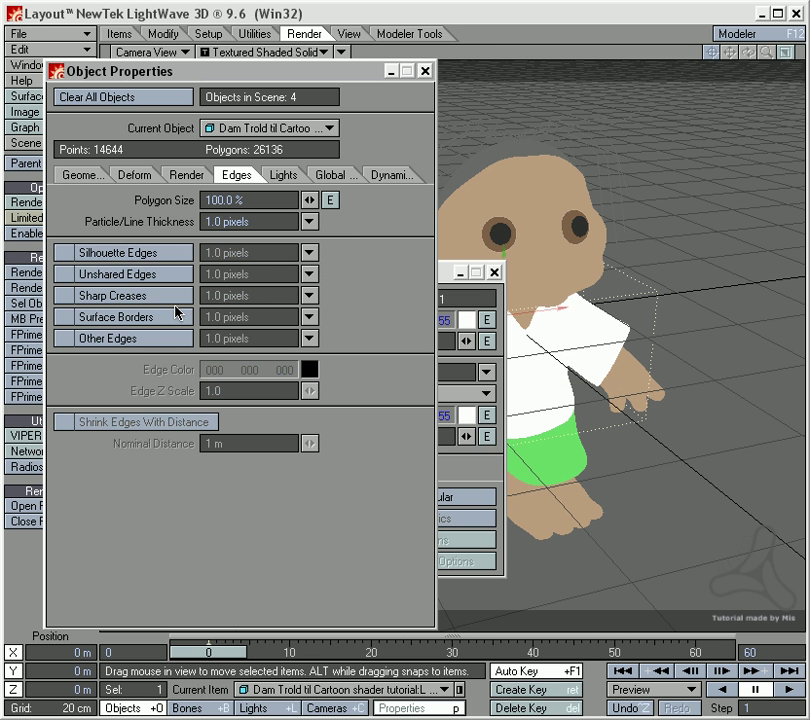
left_click(155, 255)
left_click(150, 296)
left_click(310, 253)
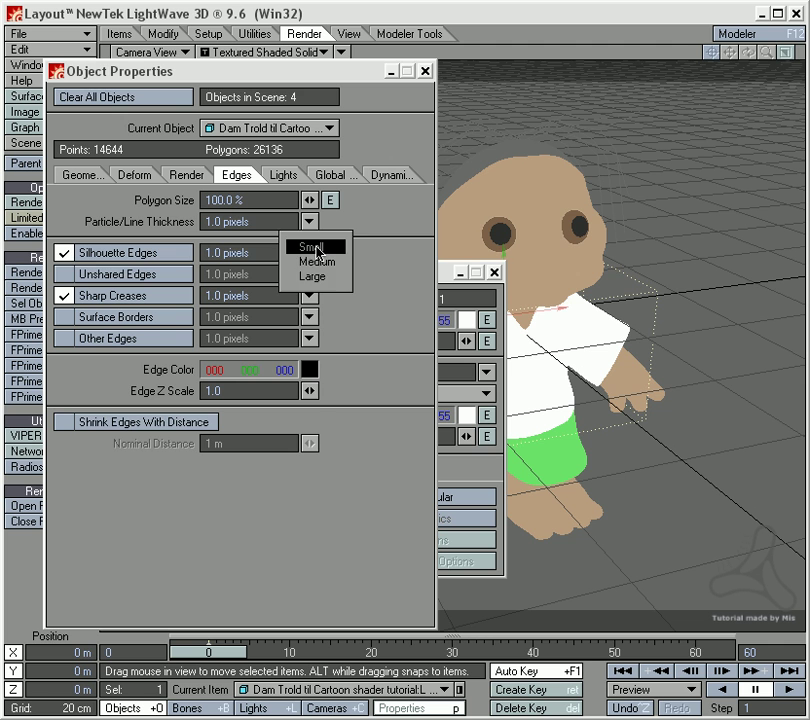
left_click(316, 262)
left_click(310, 296)
left_click(314, 309)
Enable silhouette edges and sharp creases on Layer4, both at Medium thickness (2.0 pixels).
key("Down")
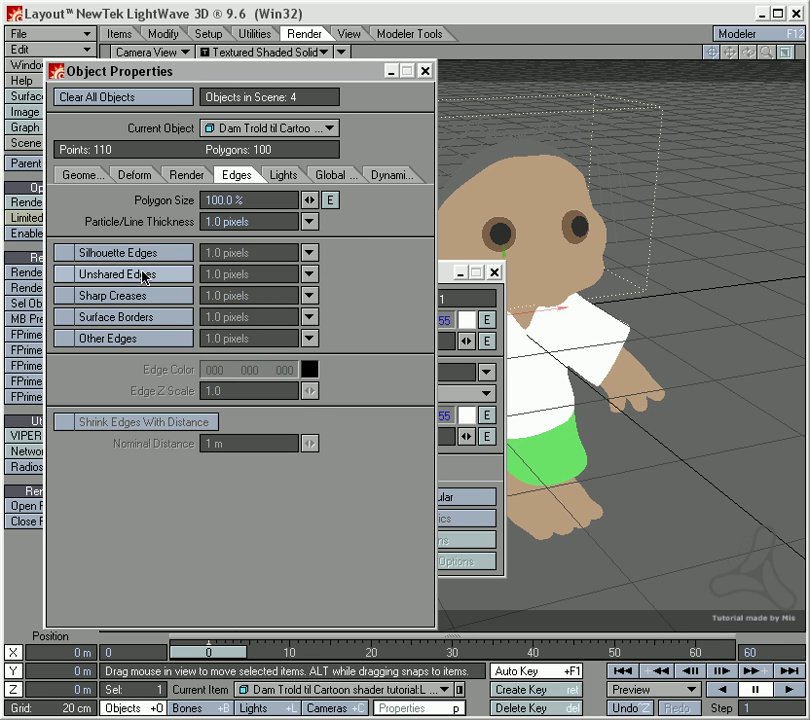
left_click(154, 256)
left_click(152, 297)
left_click(310, 254)
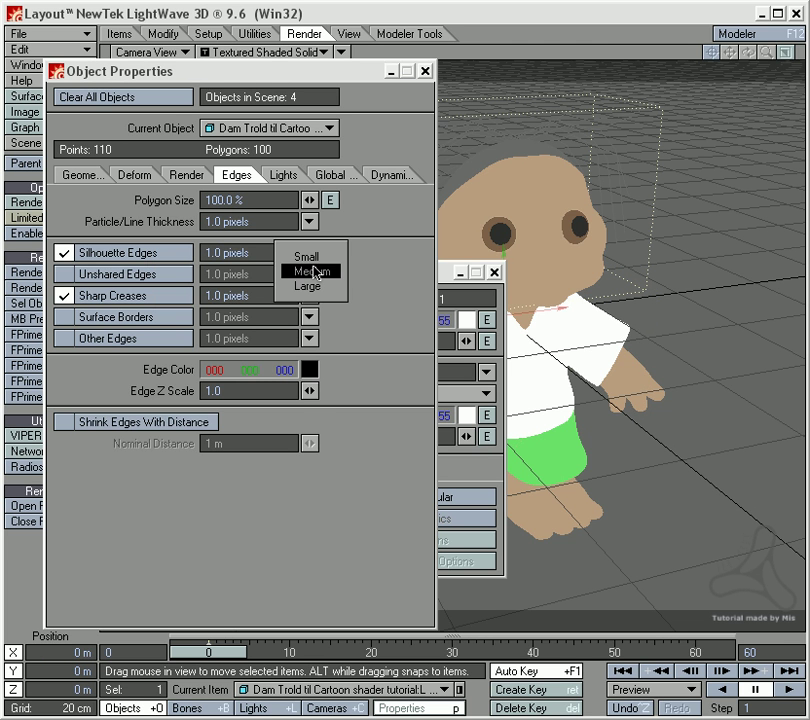
left_click(314, 283)
left_click(310, 296)
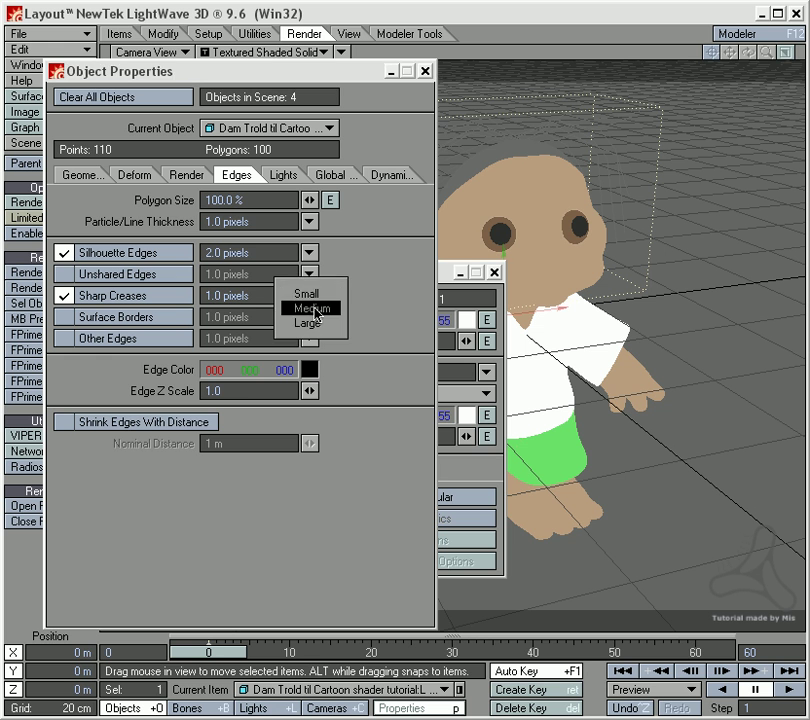
left_click(314, 309)
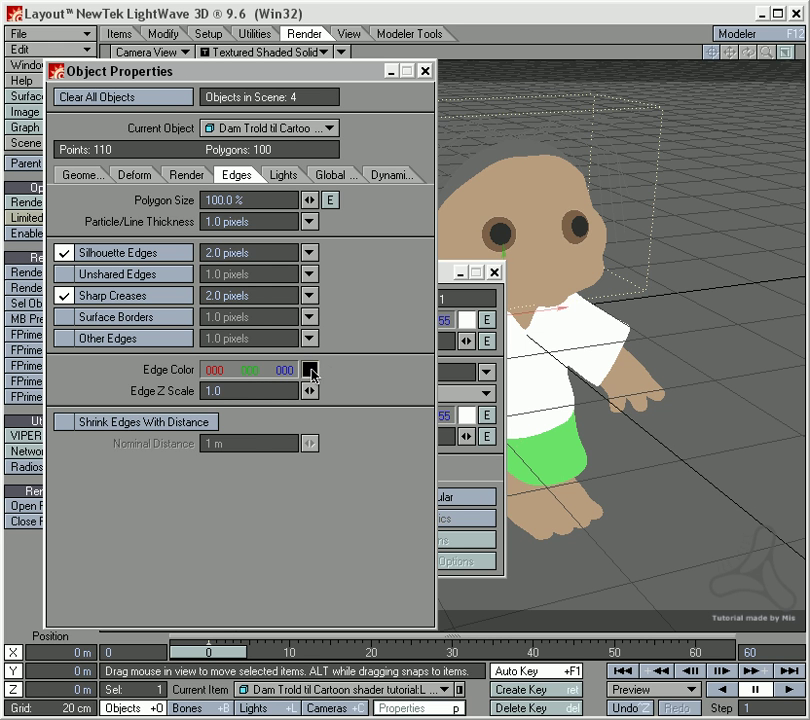
Render the current frame to check the flat-coloured troll with its black edge outlines.
left_click_drag(228, 72, 286, 72)
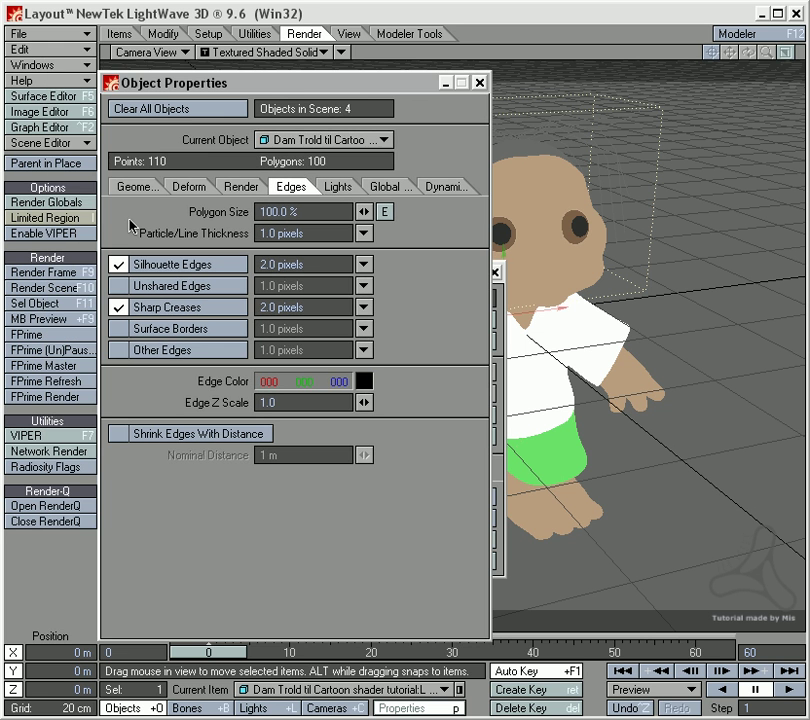
left_click(42, 272)
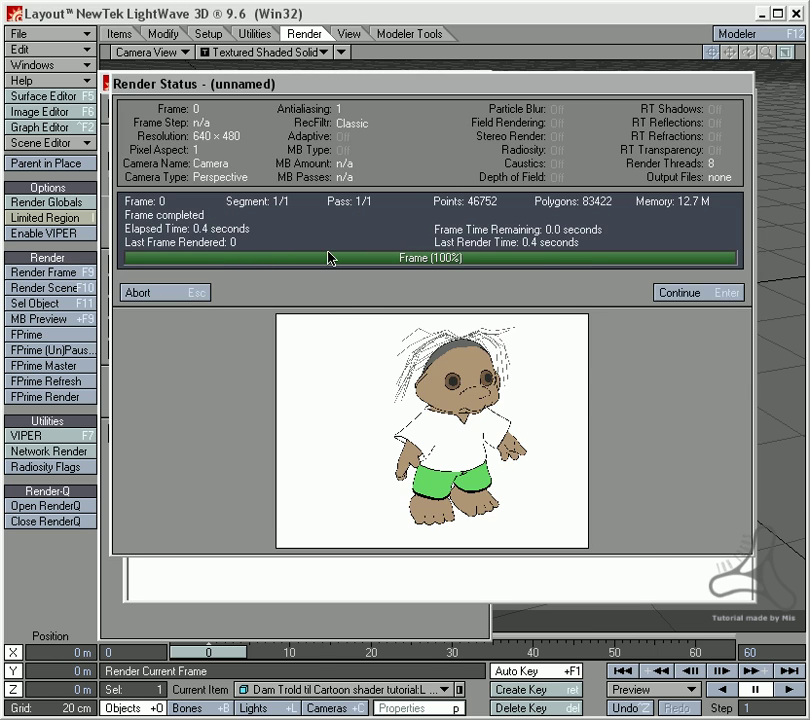
left_click(202, 296)
left_click_drag(443, 107, 428, 92)
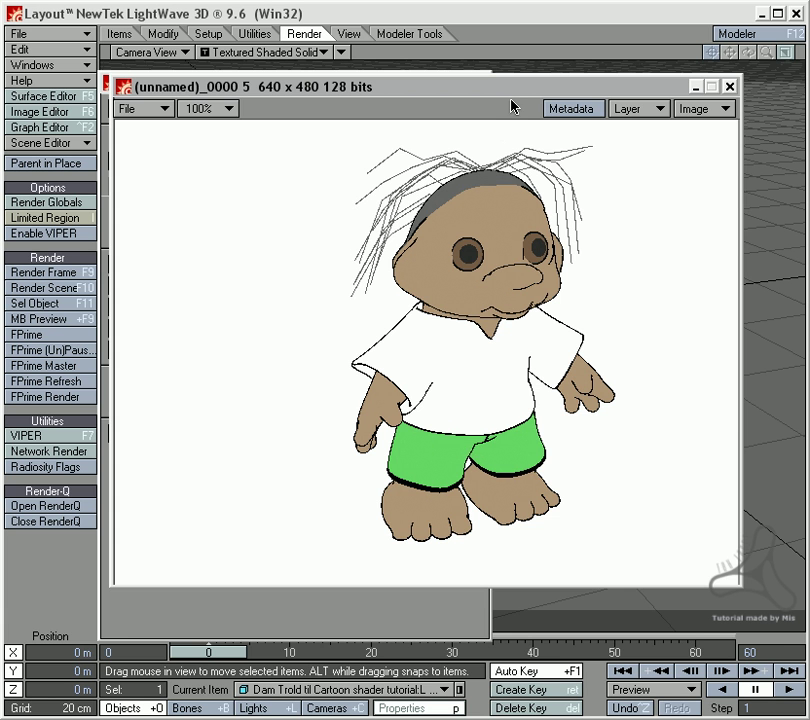
left_click_drag(520, 90, 531, 227)
Re-enable the Super Cel Shader on each surface in the Surface Editor, from Bukser down to ØjeGlas.
left_click(5, 97)
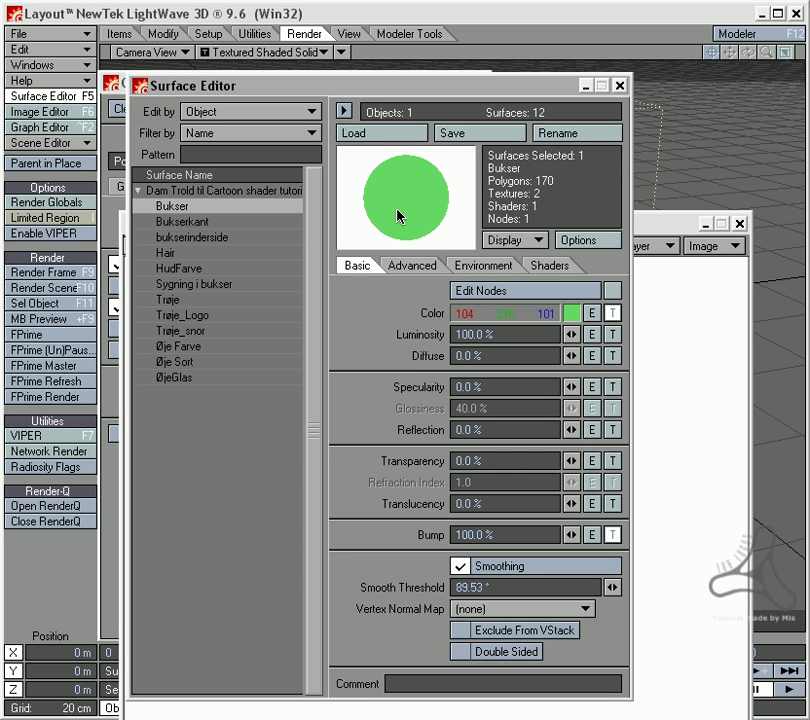
left_click(540, 265)
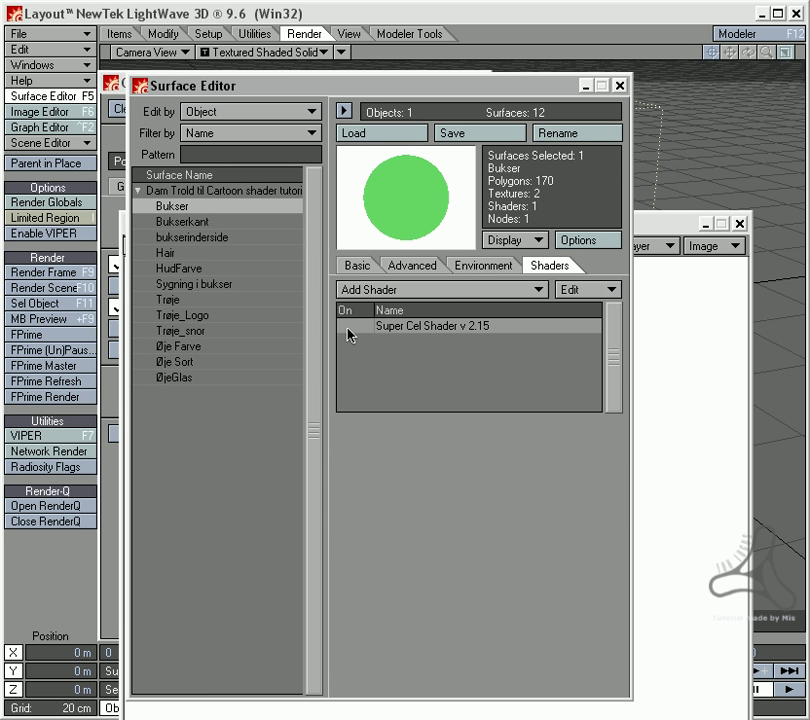
key("Down")
key("Down")
key("Down")
key("Down")
key("Down")
key("Down")
key("Down")
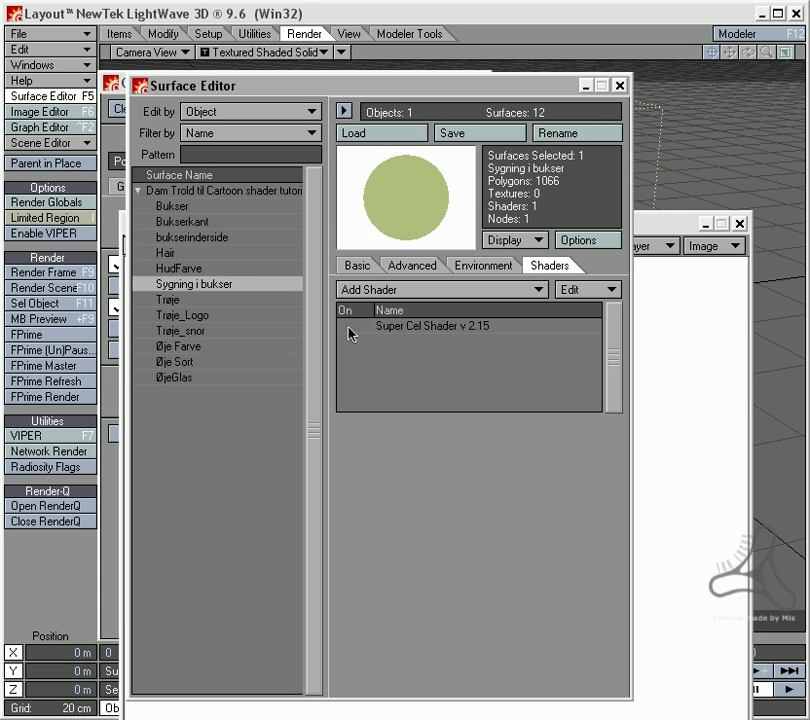
key("Down")
key("Down")
key("Down")
key("Down")
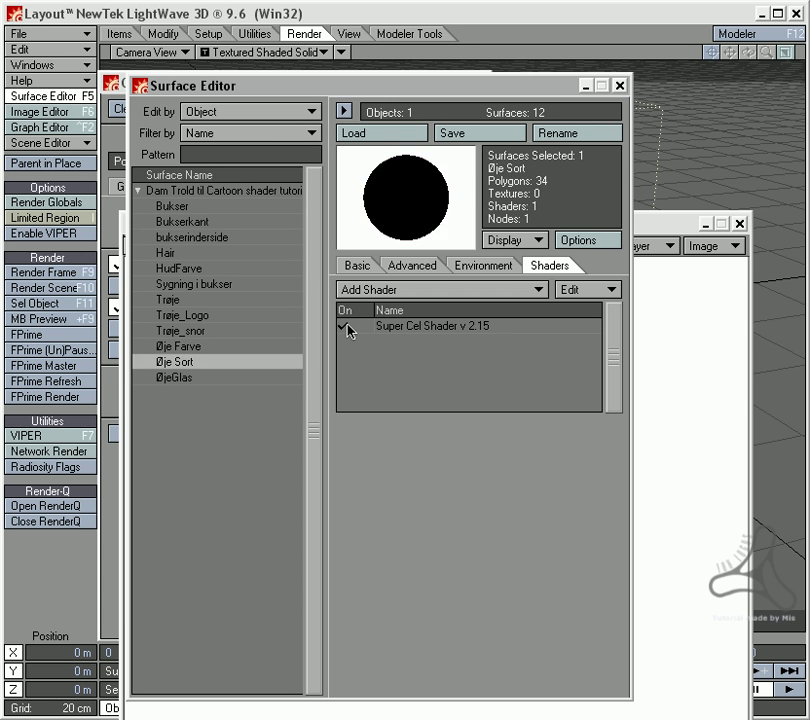
Render the current frame to check the luminous surfaces with both the Super Cel Shader and edge outlines.
left_click(84, 271)
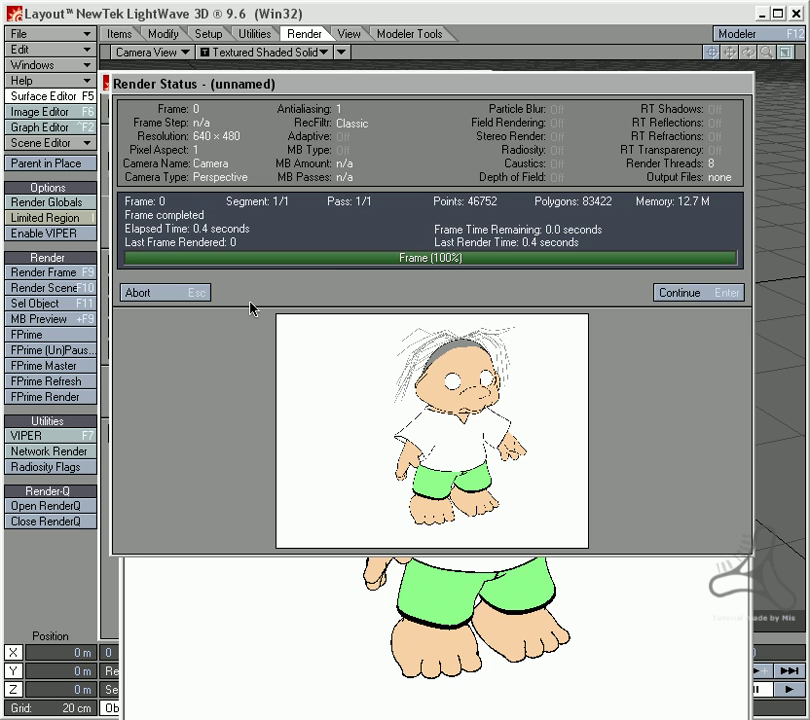
left_click(199, 295)
left_click_drag(463, 196, 467, 163)
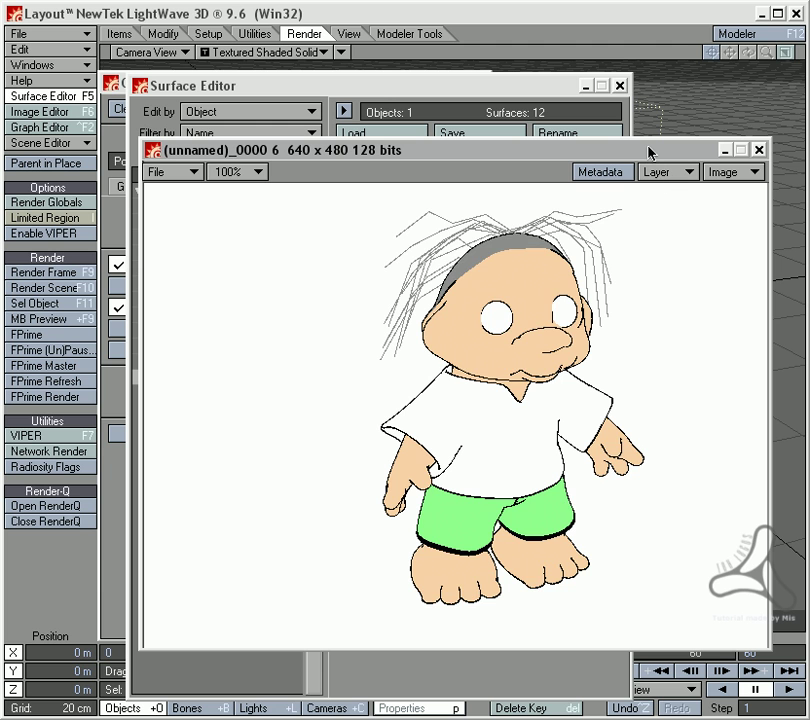
key("Left")
key("Right")
left_click_drag(489, 148, 473, 205)
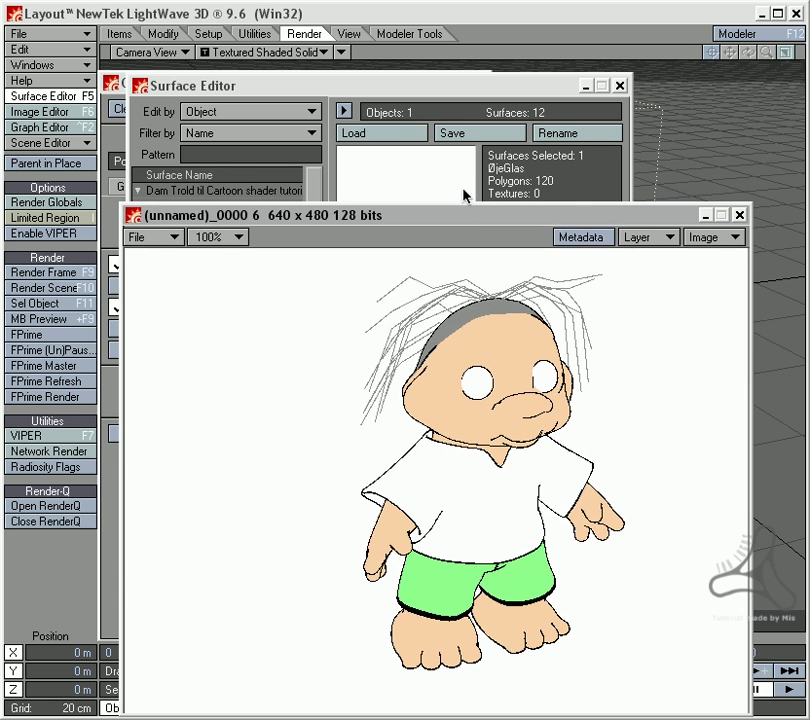
Select all surfaces from Bukser to ØjeGlas and set luminosity to 0% and diffuse to 100%.
left_click(264, 103)
left_click(212, 207)
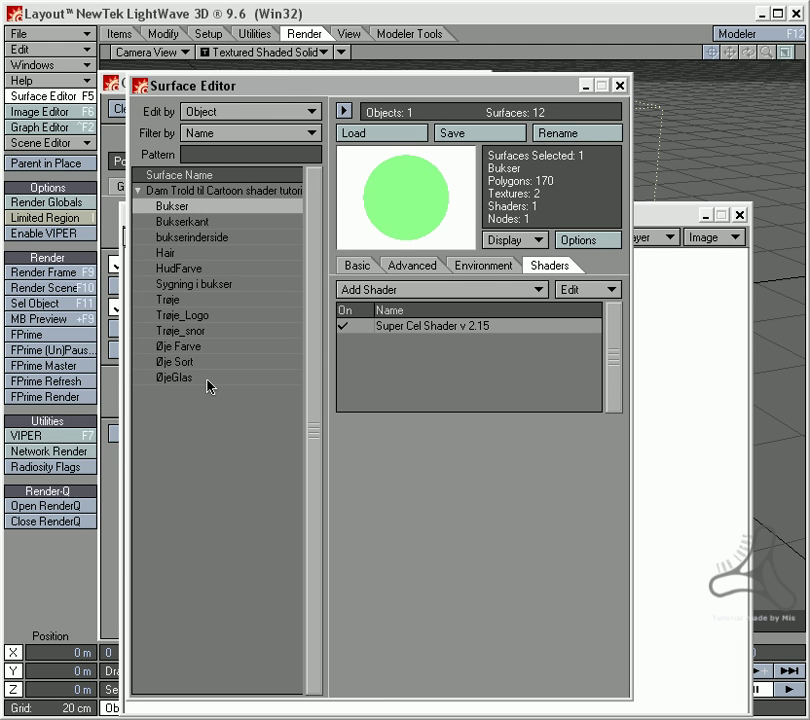
left_click(210, 386, "shift")
left_click(368, 265)
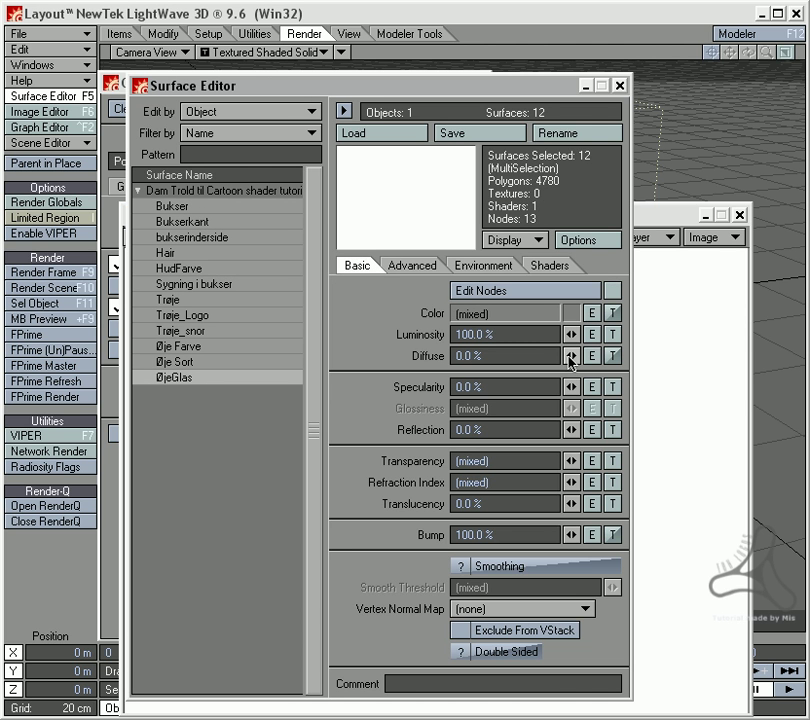
left_click_drag(569, 357, 513, 320)
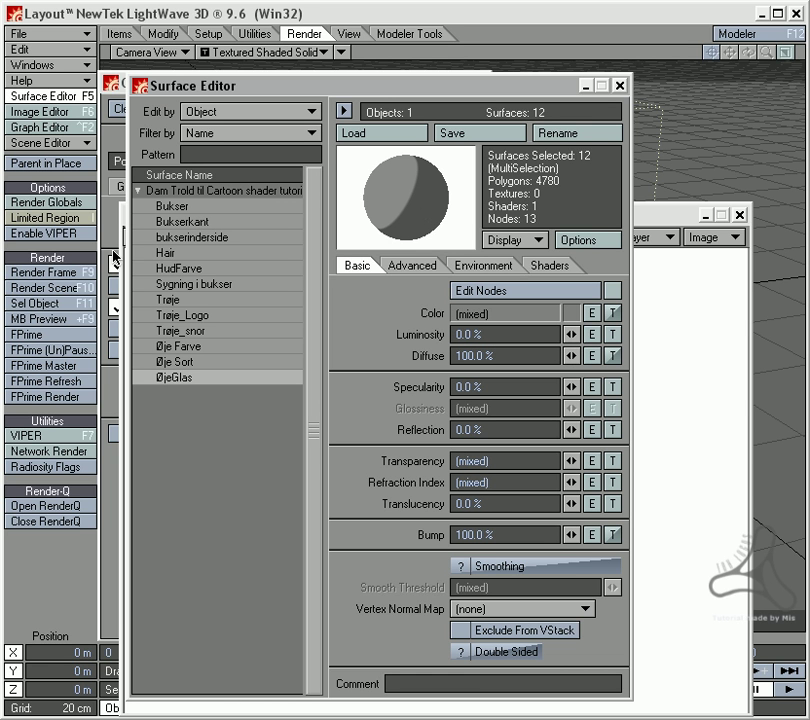
Render the current frame again and examine the shading and outlines on the troll.
key("F9")
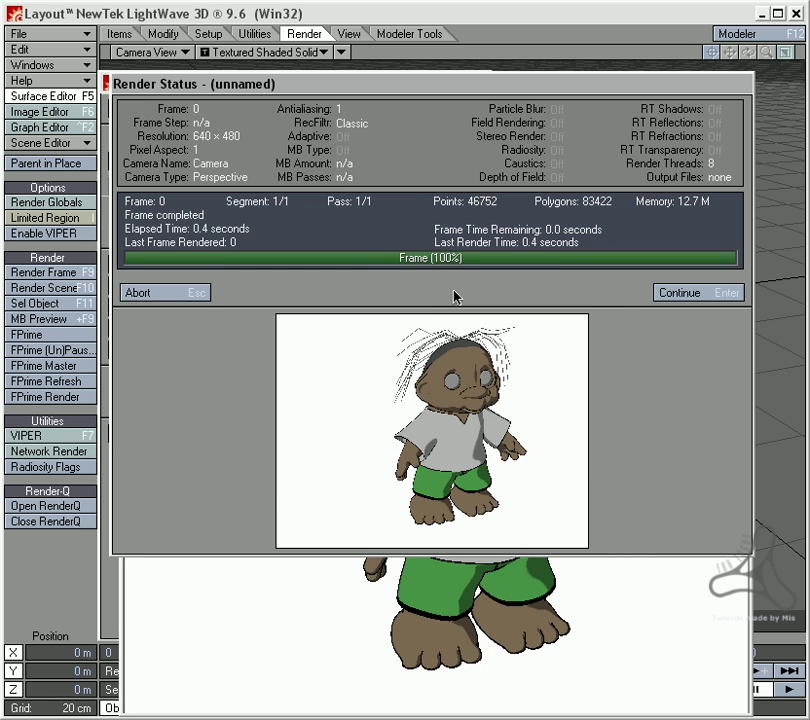
left_click(188, 296)
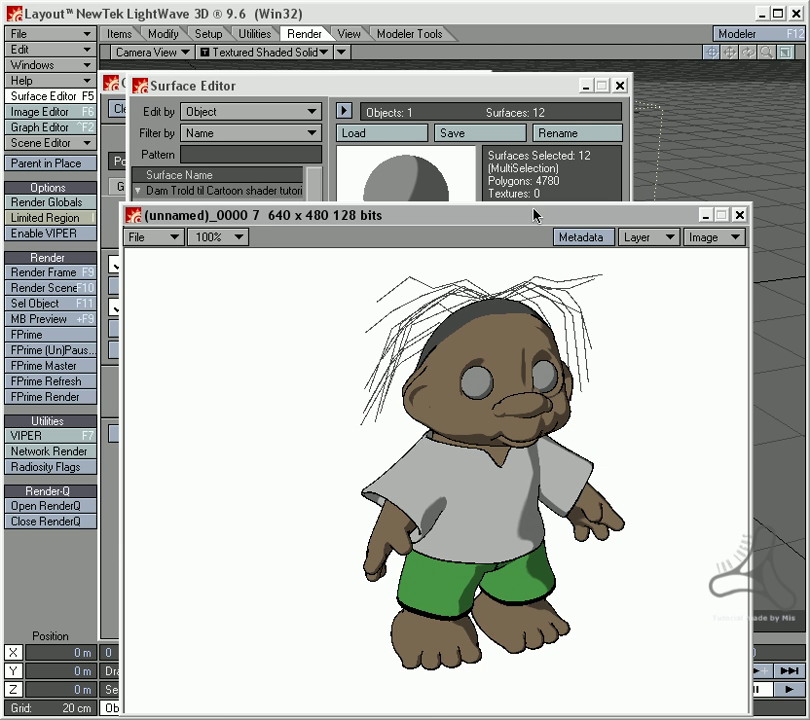
left_click_drag(533, 214, 528, 168)
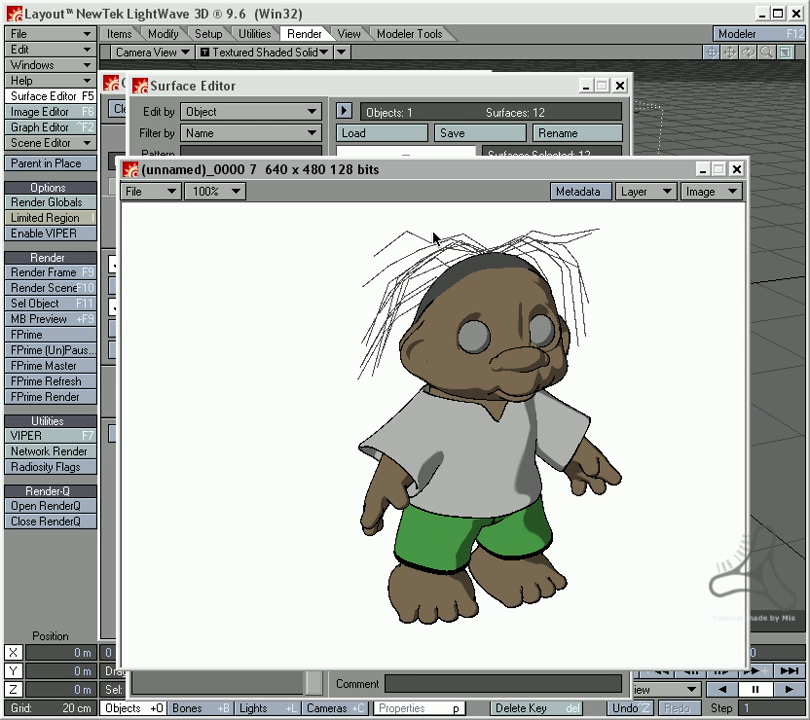
left_click_drag(452, 180, 456, 112)
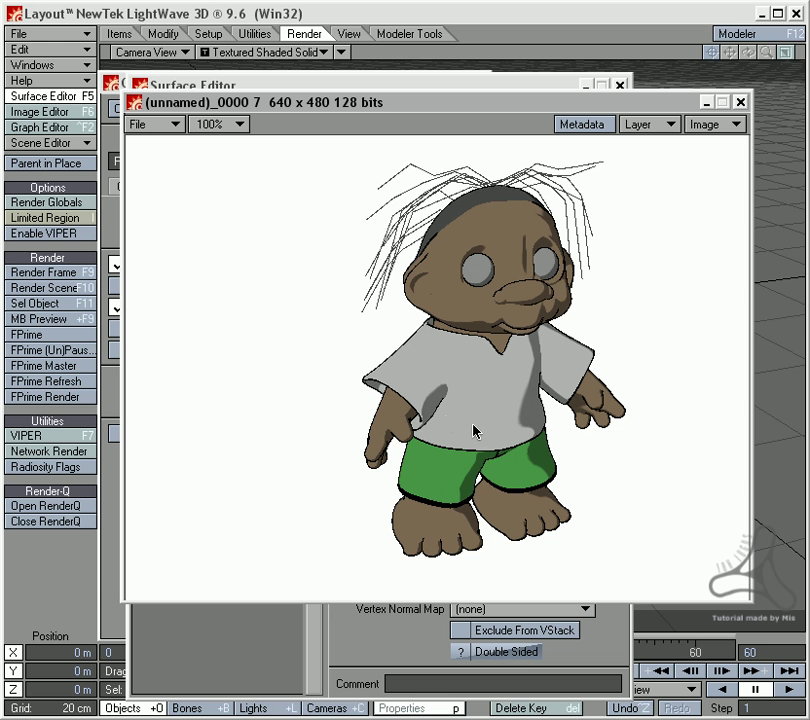
In the camera's properties, set antialiasing to 4 and enable Adaptive Sampling with threshold 0.0 and oversample 0.6.
left_click(343, 708)
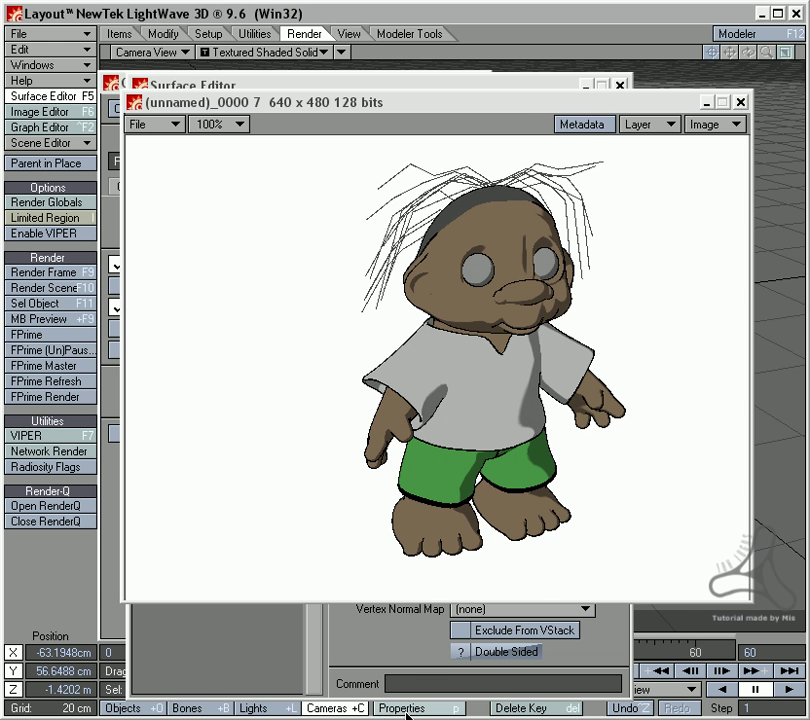
left_click(390, 708)
left_click_drag(770, 22, 263, 95)
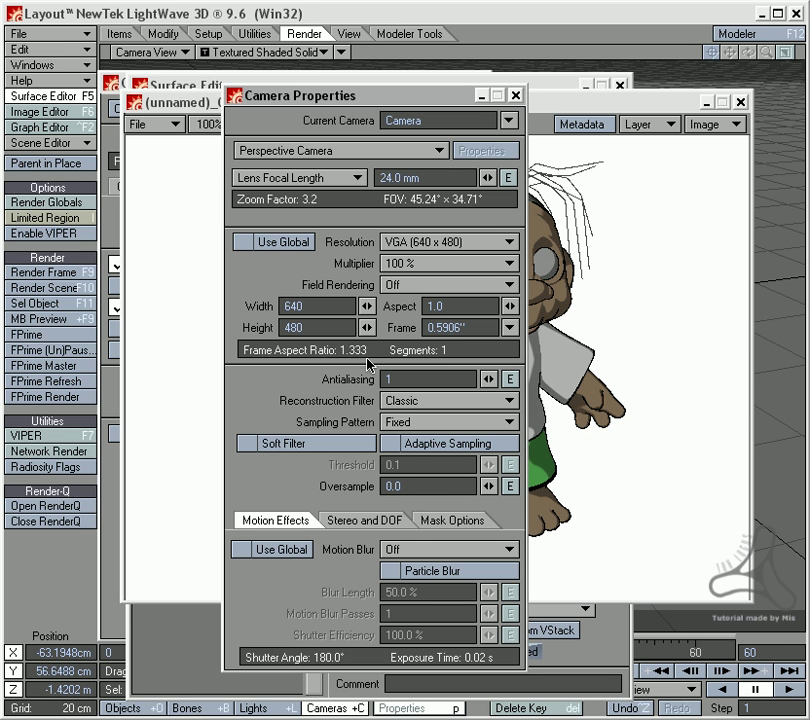
left_click(407, 378)
type("4")
left_click(408, 460)
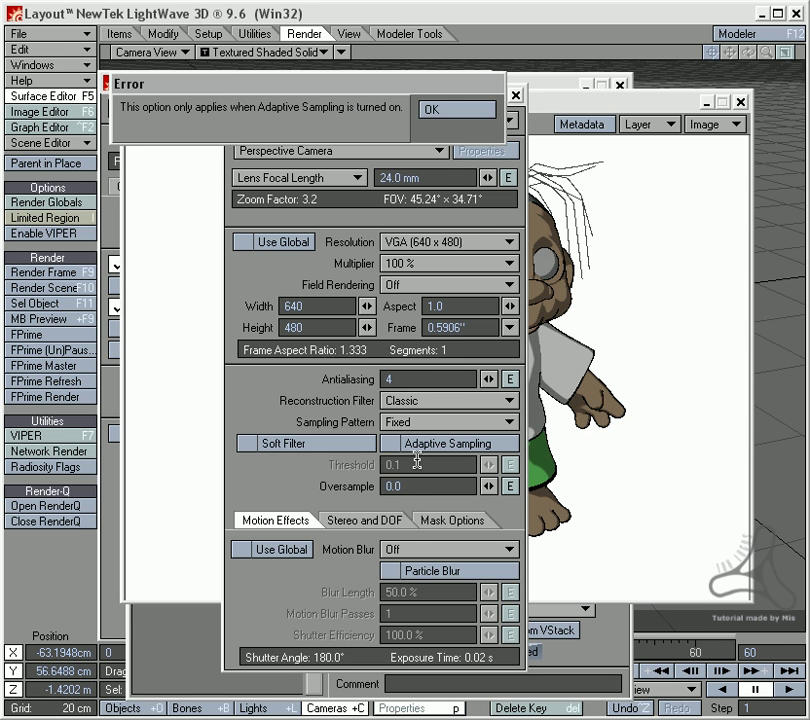
key("Return")
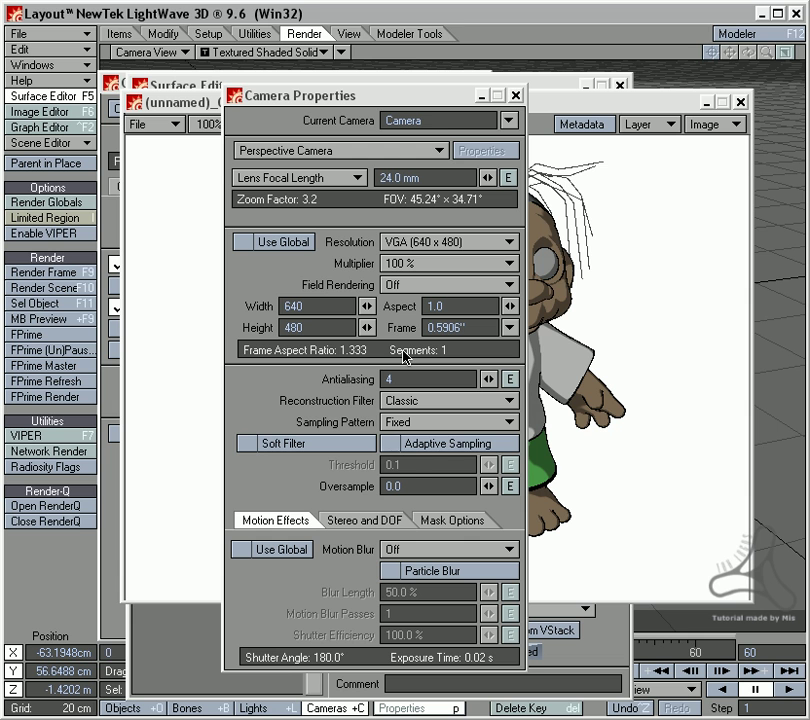
left_click(415, 446)
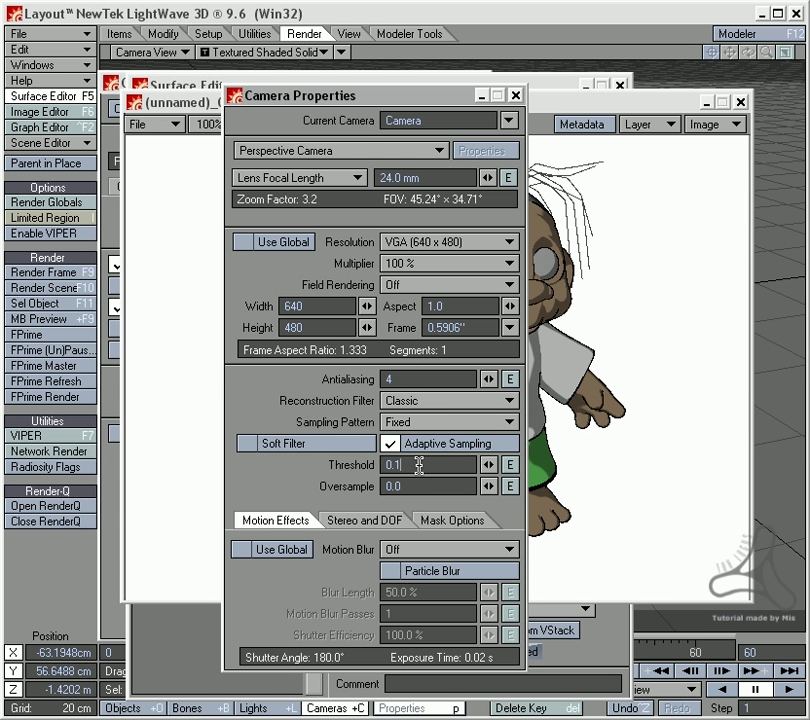
key("Tab")
Render the current frame and compare its line smoothness with the previous render.
left_click(80, 272)
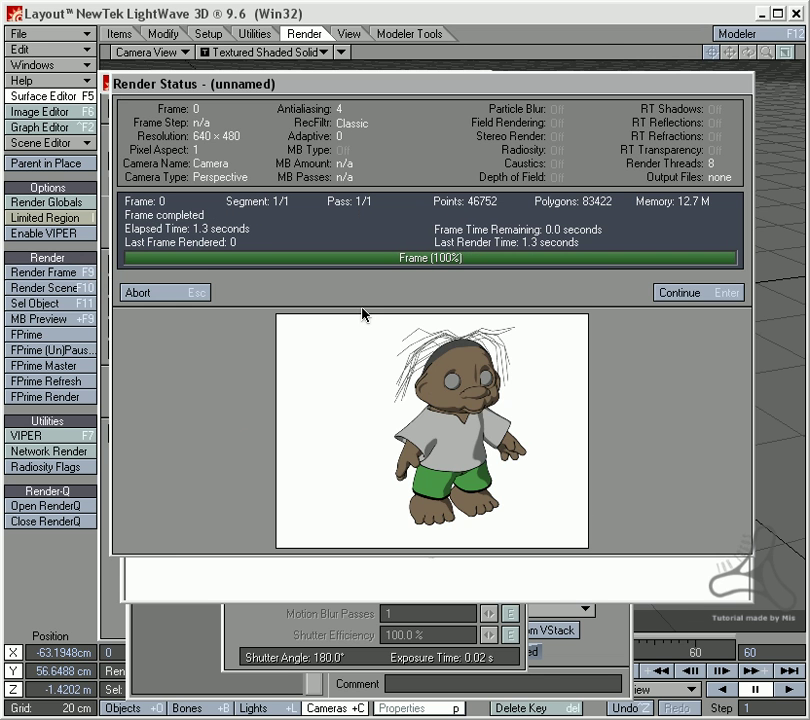
left_click(195, 293)
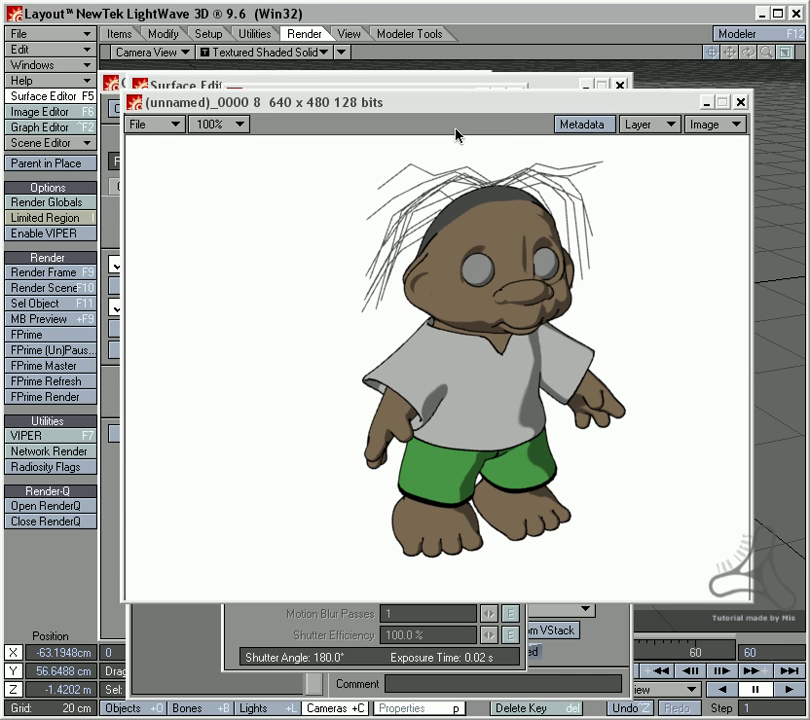
key("Down")
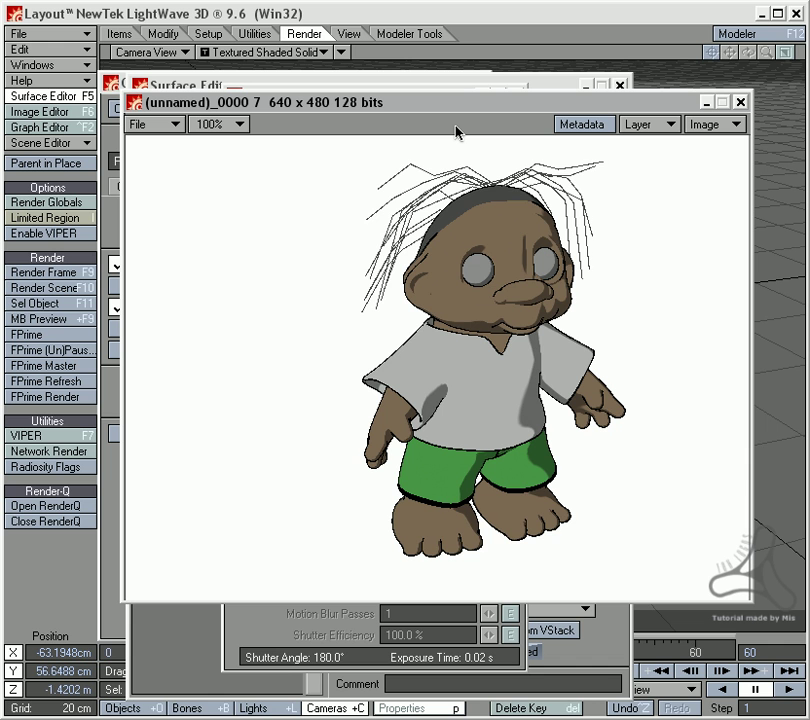
key("Up")
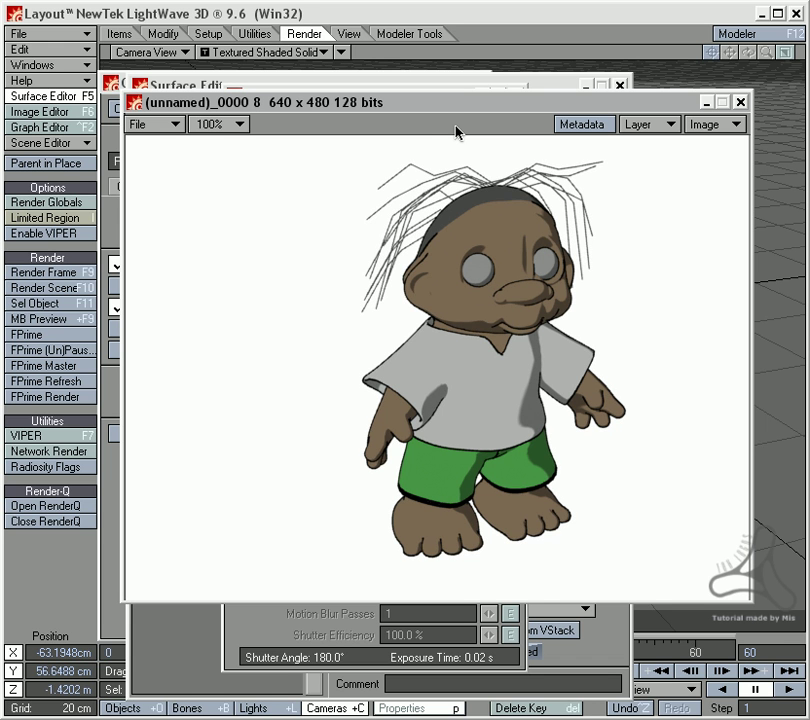
key("Down")
key("Up")
left_click(706, 103)
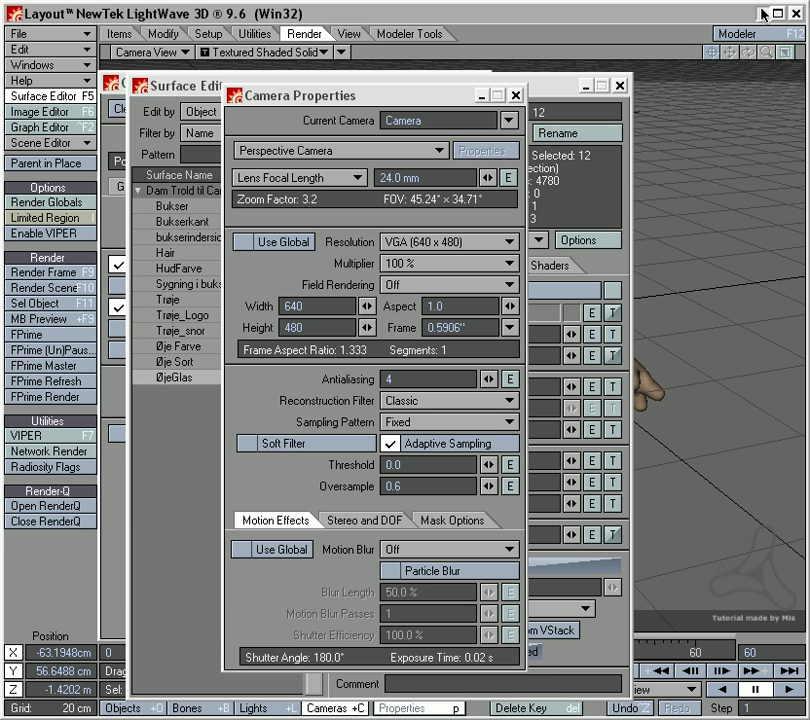
Switch to Modeler, isolate the troll's body in layer 1, and copy it into empty layer 6.
left_click(754, 33)
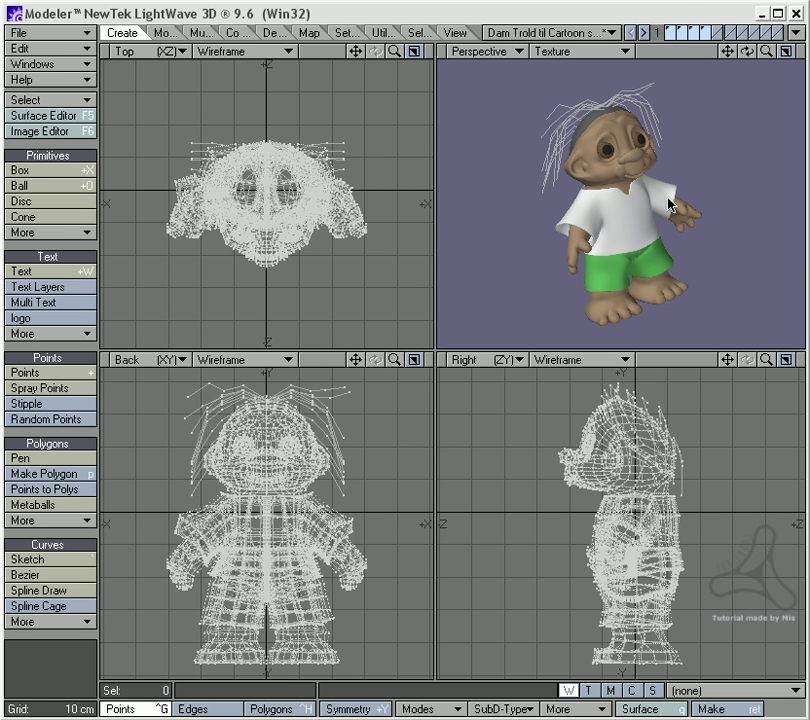
left_click(671, 33)
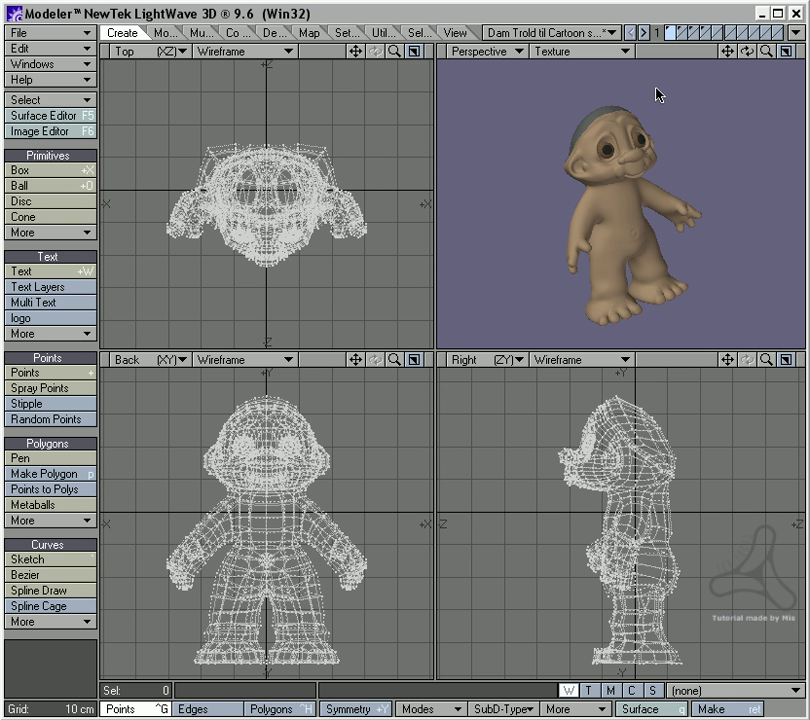
left_click_drag(657, 229, 623, 205, "alt")
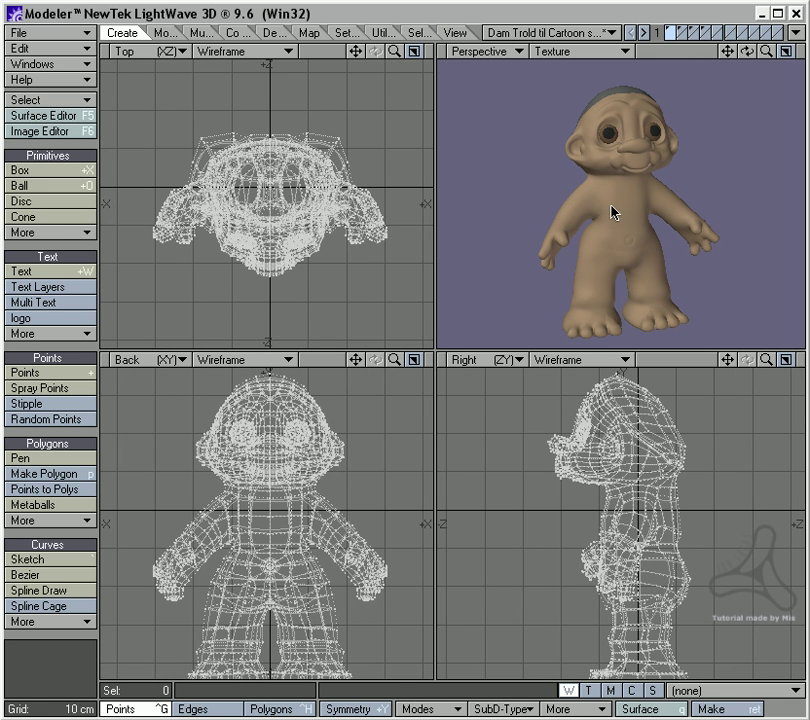
left_click(731, 32)
Assign a new surface named black to the copied body, with its initial color set to 008, 008, 008.
key("q")
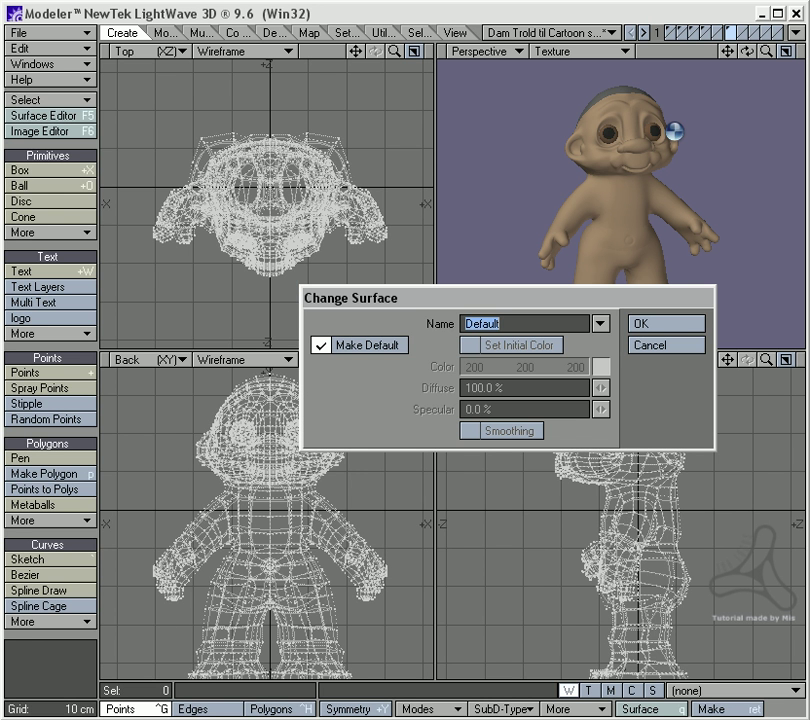
type("black")
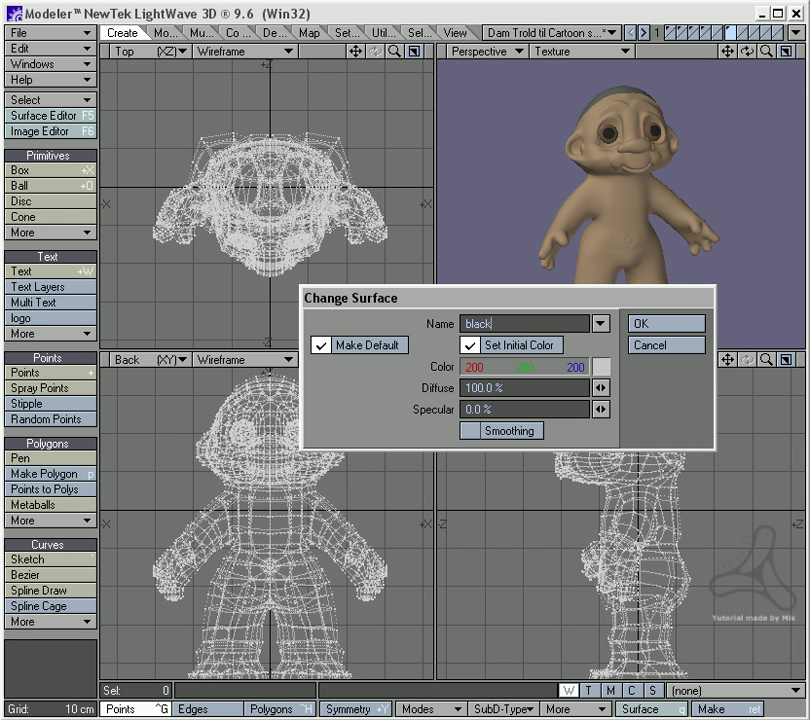
left_click(601, 367)
left_click_drag(596, 508, 598, 519)
left_click(720, 512)
left_click(352, 605)
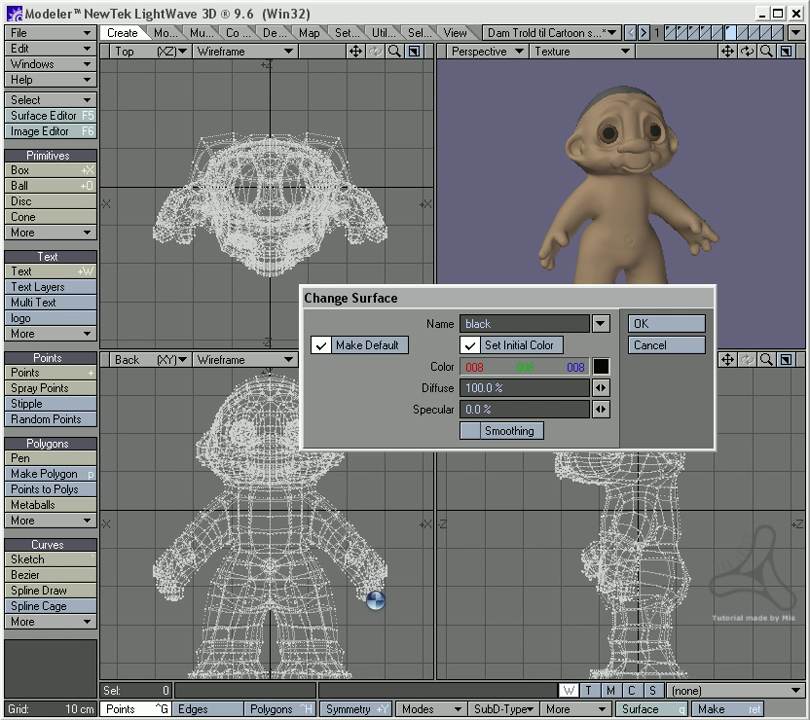
left_click(662, 325)
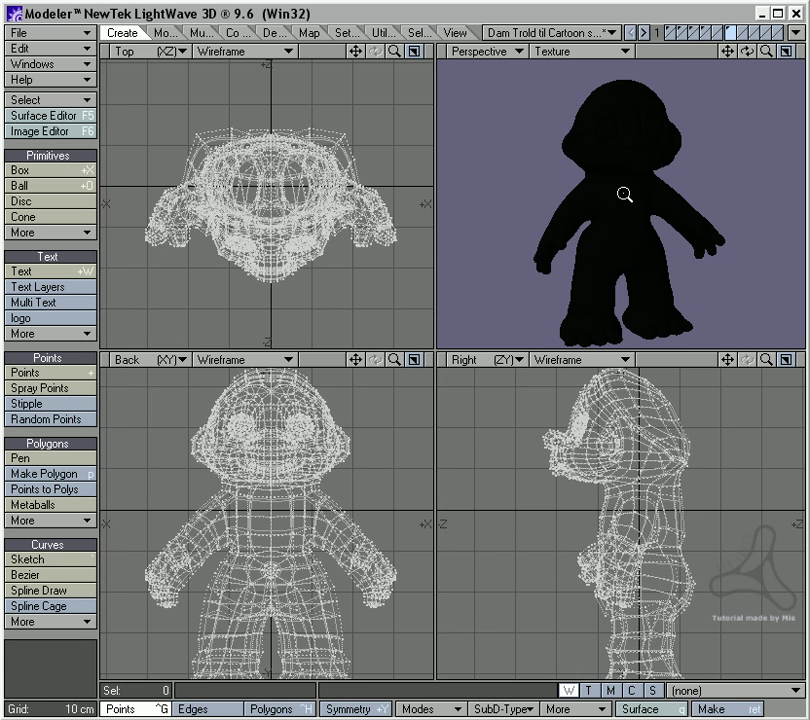
Push the black body copy's points slightly outward along their normals with Point Normal Move.
left_click(160, 33)
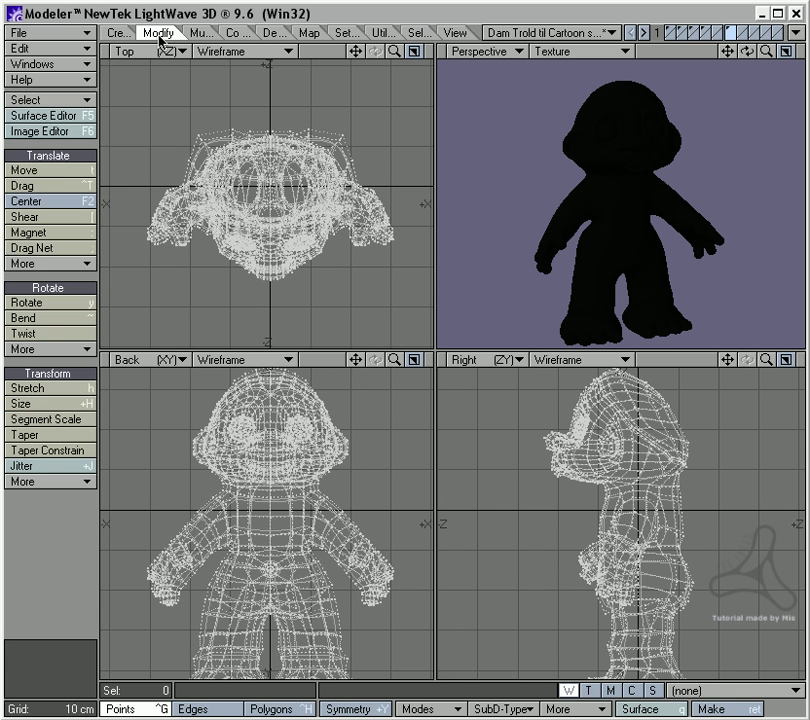
left_click(80, 265)
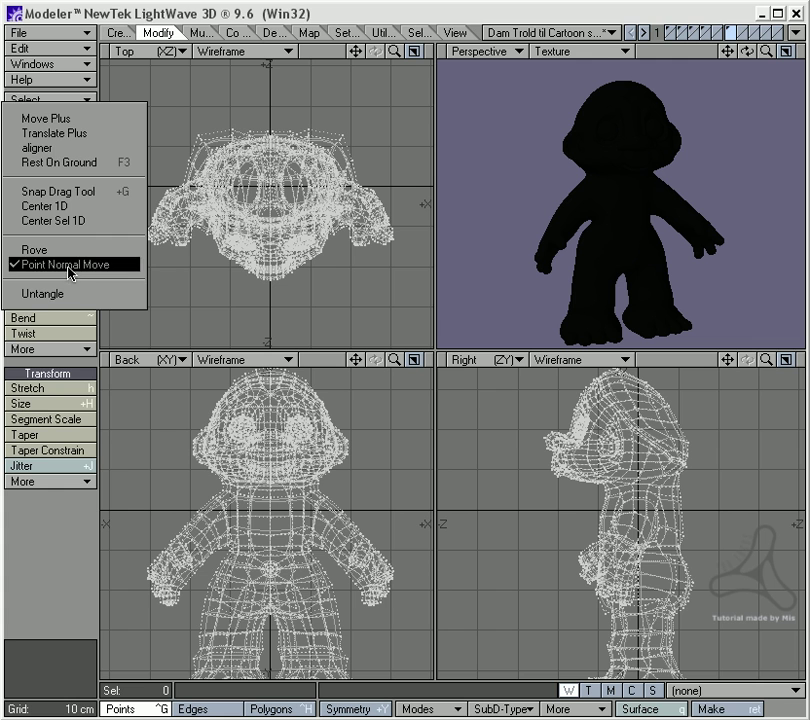
left_click(69, 270)
left_click(70, 268)
left_click(69, 270)
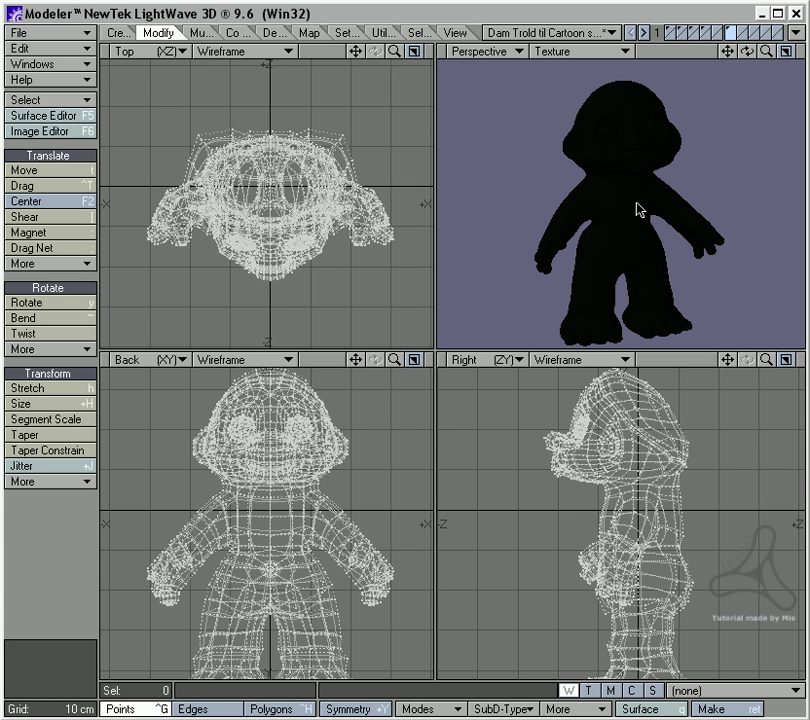
left_click_drag(640, 209, 642, 209)
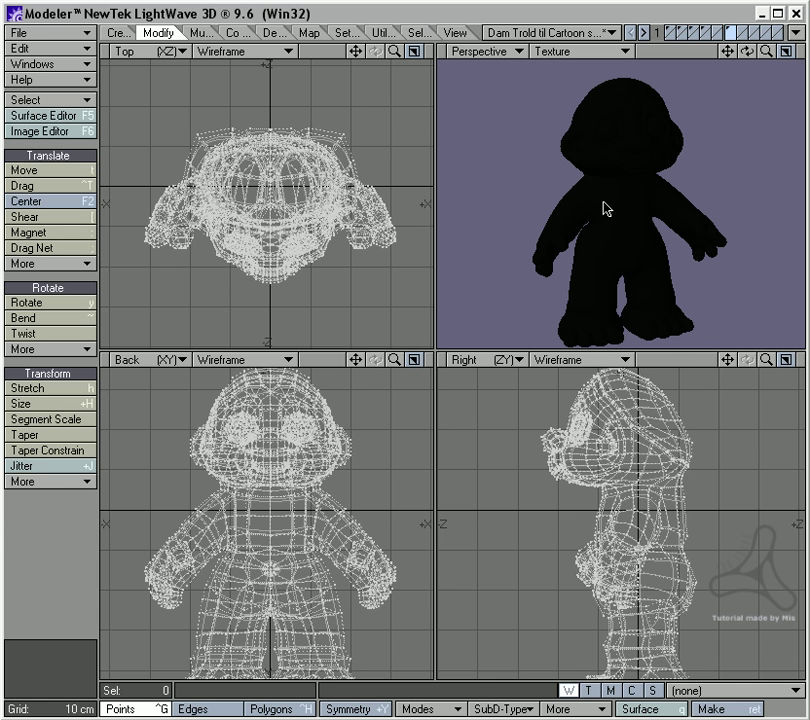
Flip the black shell's polygons inward and display it together with the body layer to inspect the outline.
left_click_drag(636, 231, 602, 224, "alt")
scroll(642, 168, "up", 3)
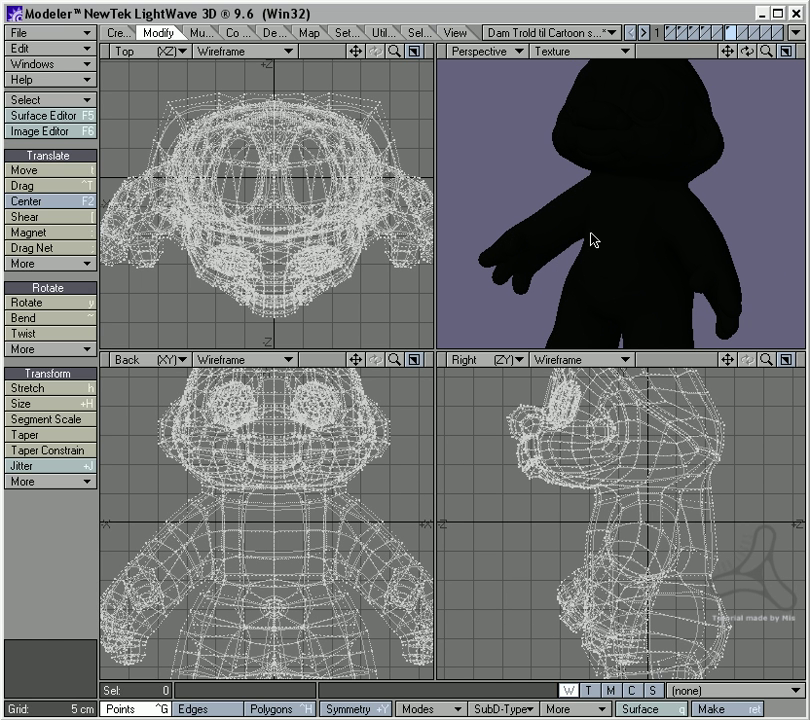
left_click_drag(591, 240, 566, 221, "alt")
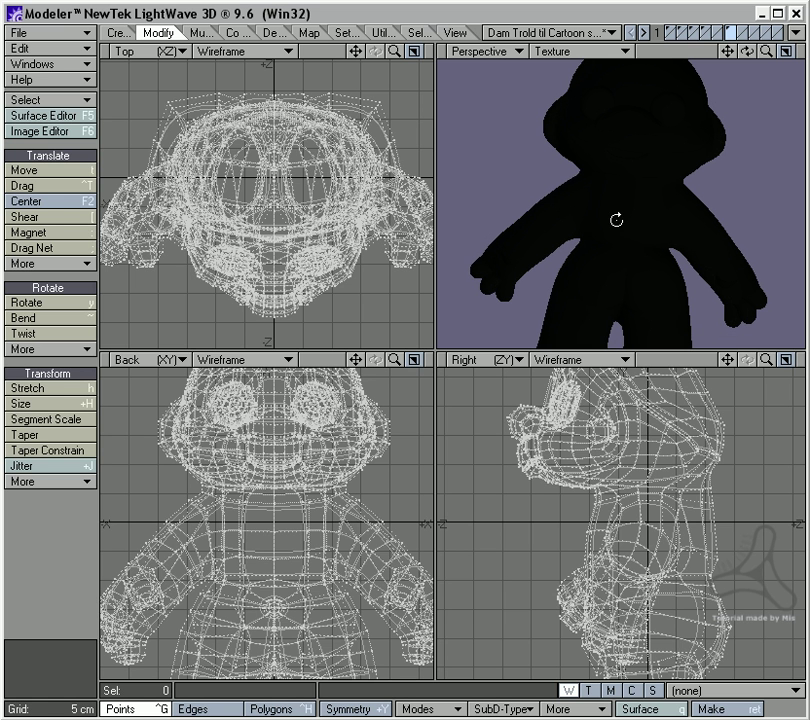
left_click(674, 33)
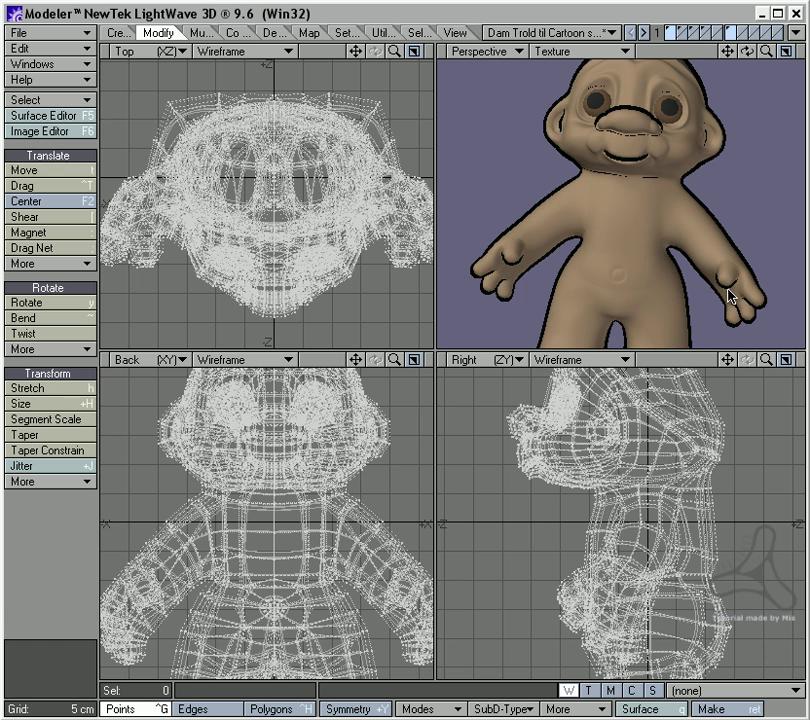
left_click_drag(606, 231, 606, 168, "alt")
left_click_drag(539, 213, 474, 236, "alt")
scroll(617, 251, "up", 2)
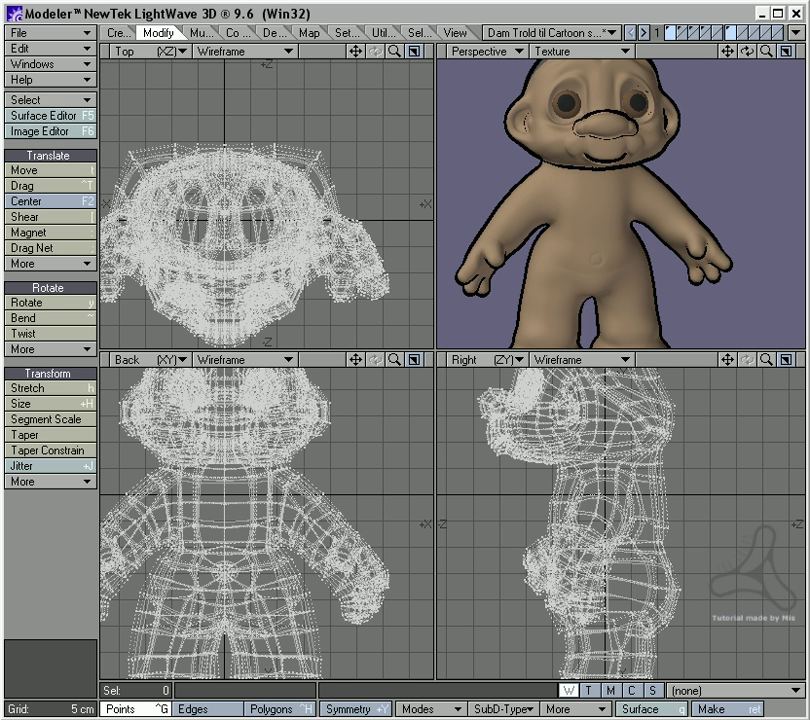
Switch back to Layout, close the camera's properties, and disable the Super Cel Shader on the troll surfaces from Bukser to ØjeGlas.
key("F12")
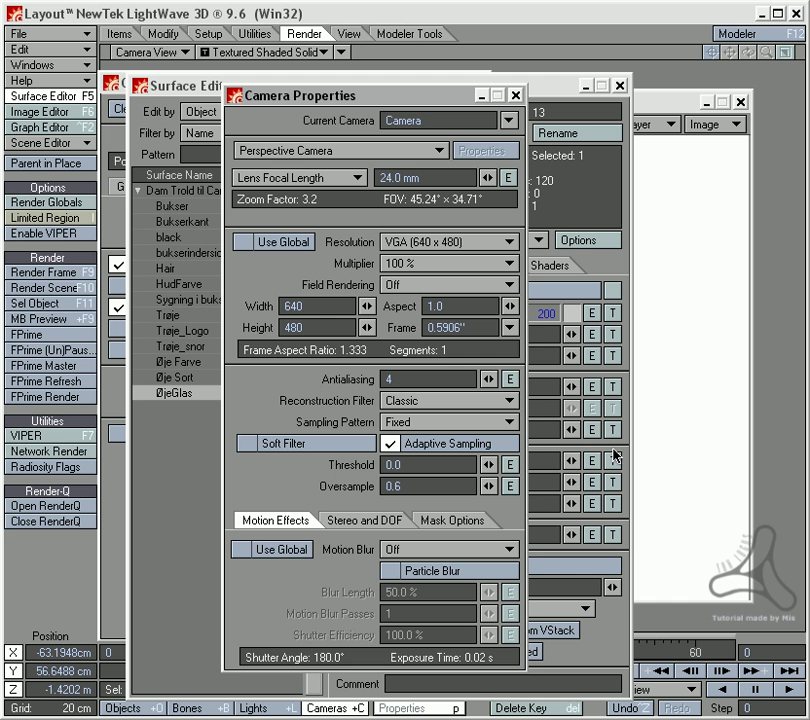
left_click(515, 95)
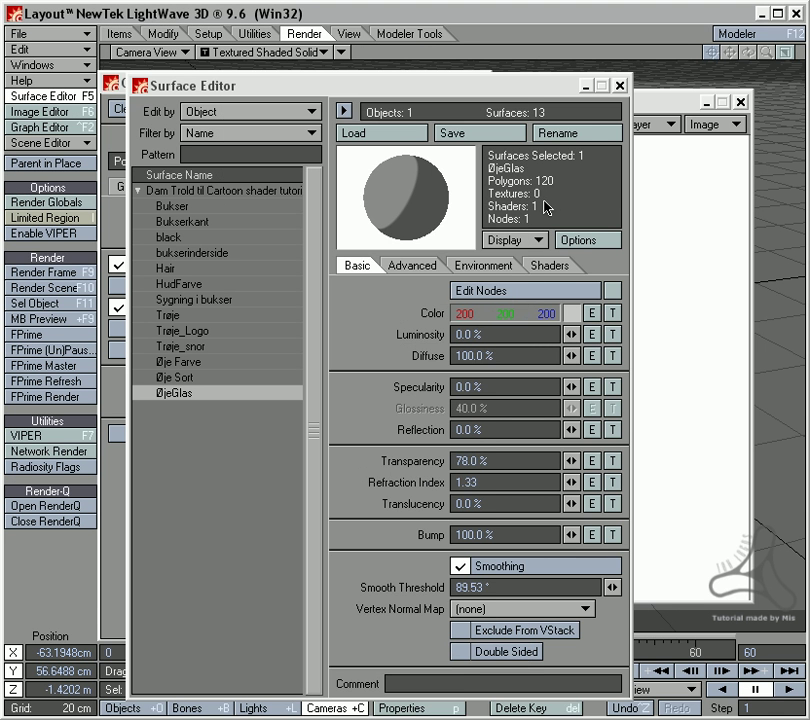
left_click(196, 207)
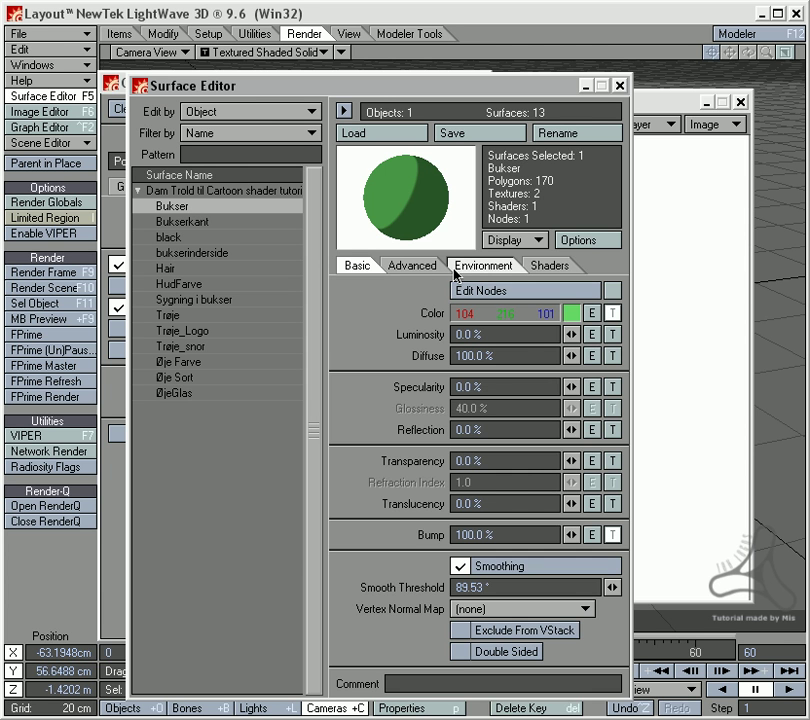
left_click(548, 266)
left_click(347, 324)
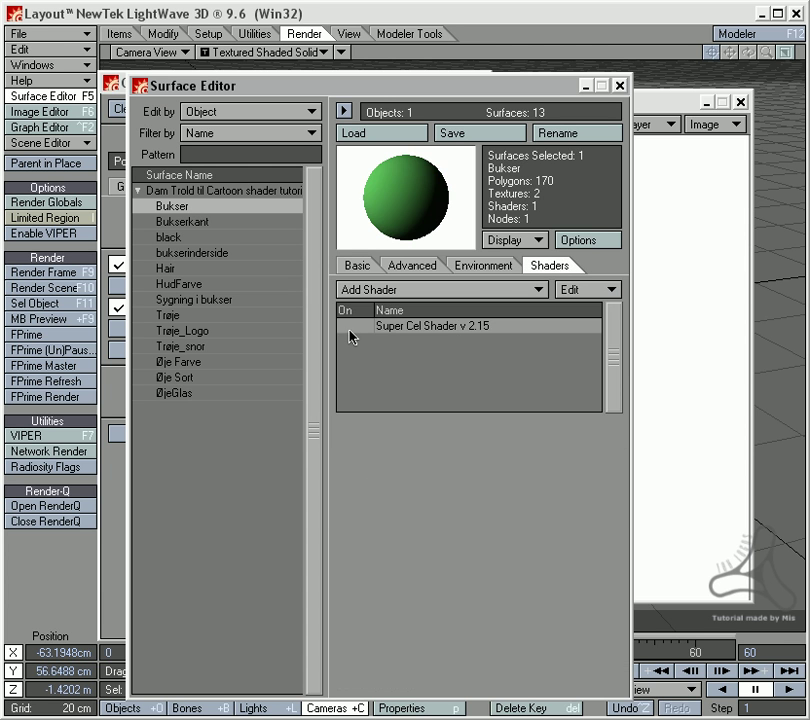
key("Down")
key("Down")
key("Down")
key("Up")
key("Down")
key("Down")
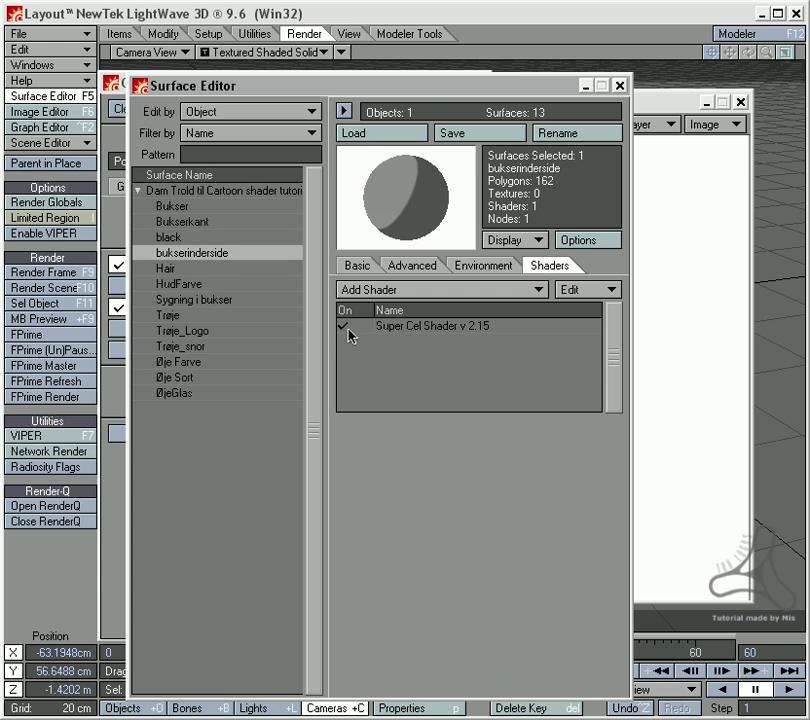
key("Down")
key("Down")
key("Down")
key("Down")
key("Down")
key("Down")
key("Down")
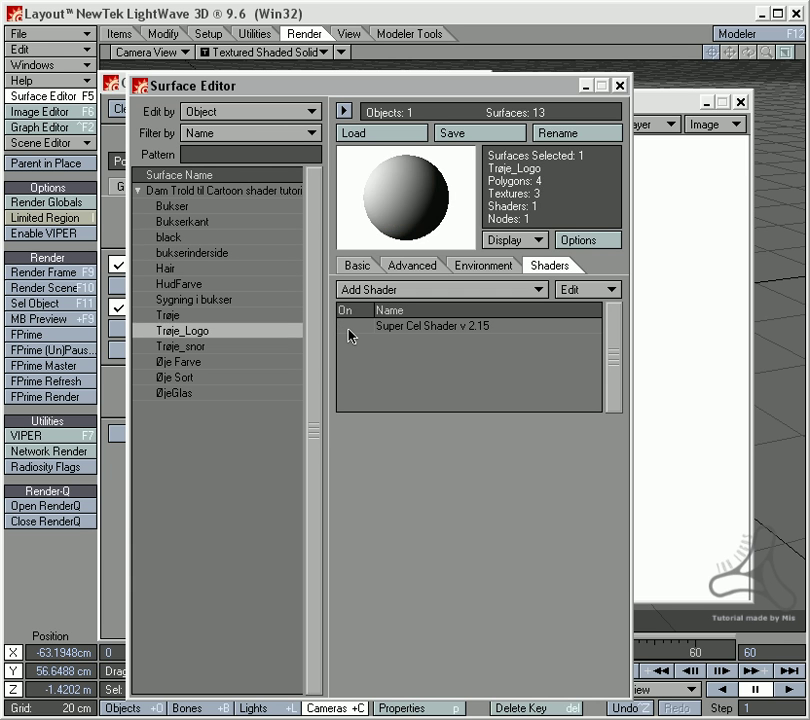
key("Down")
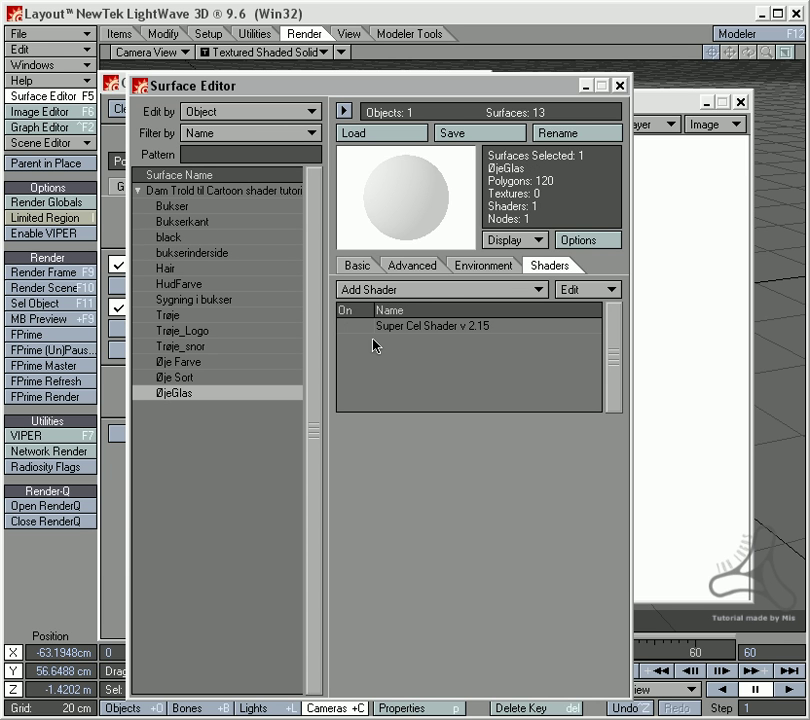
Open the color texture of the Bukser surface and change its layer type from Image Map to Gradient.
left_click(212, 207)
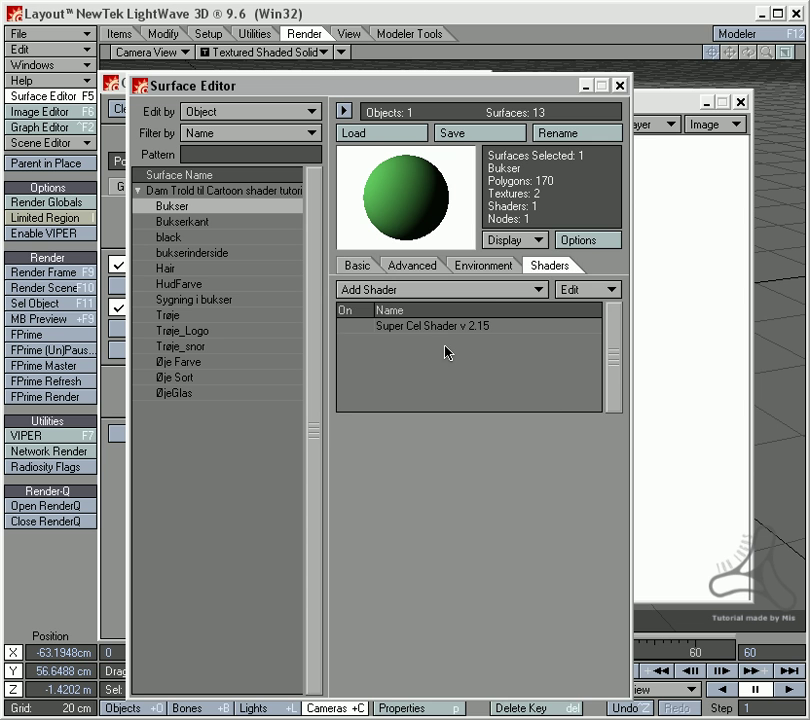
left_click(355, 266)
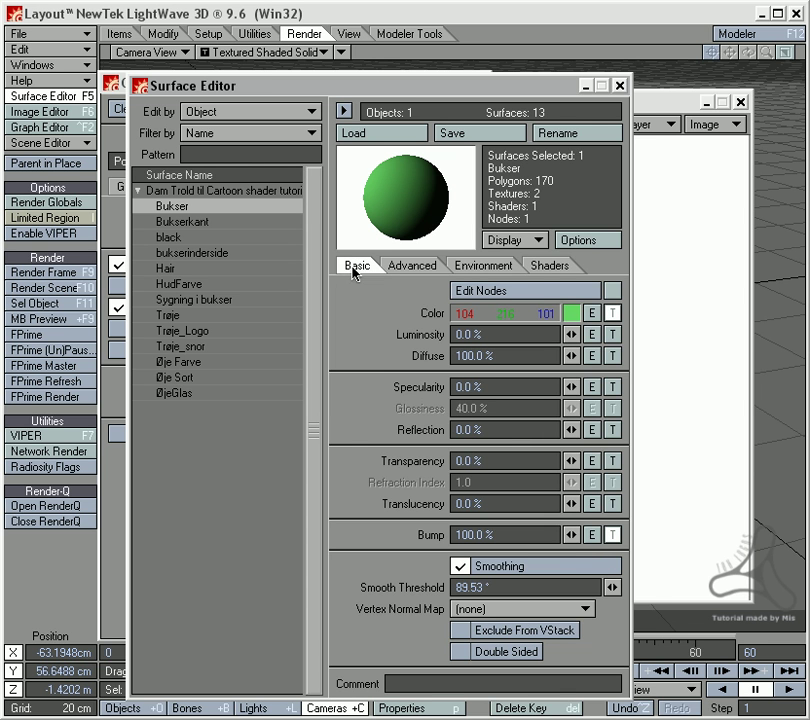
left_click(612, 313)
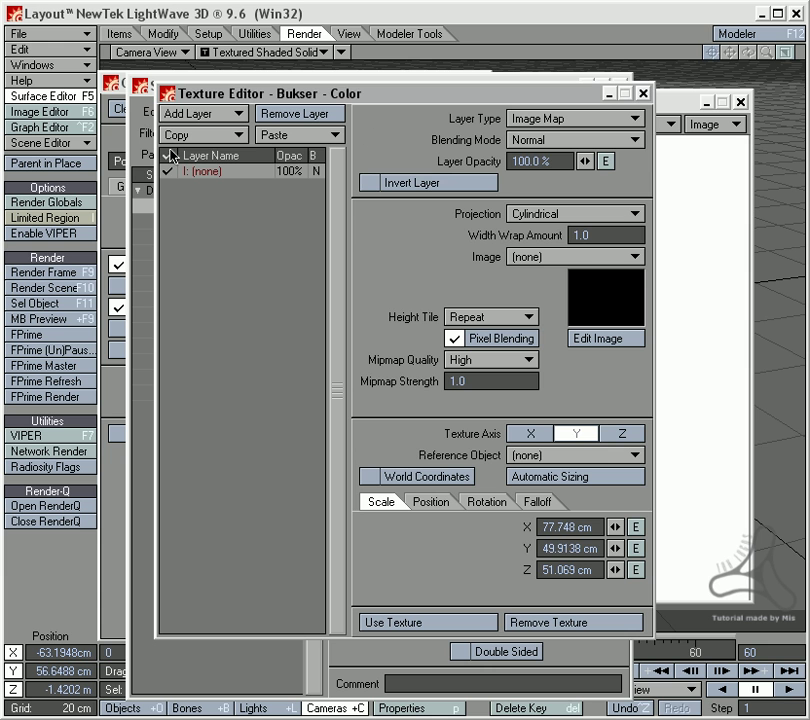
left_click(540, 120)
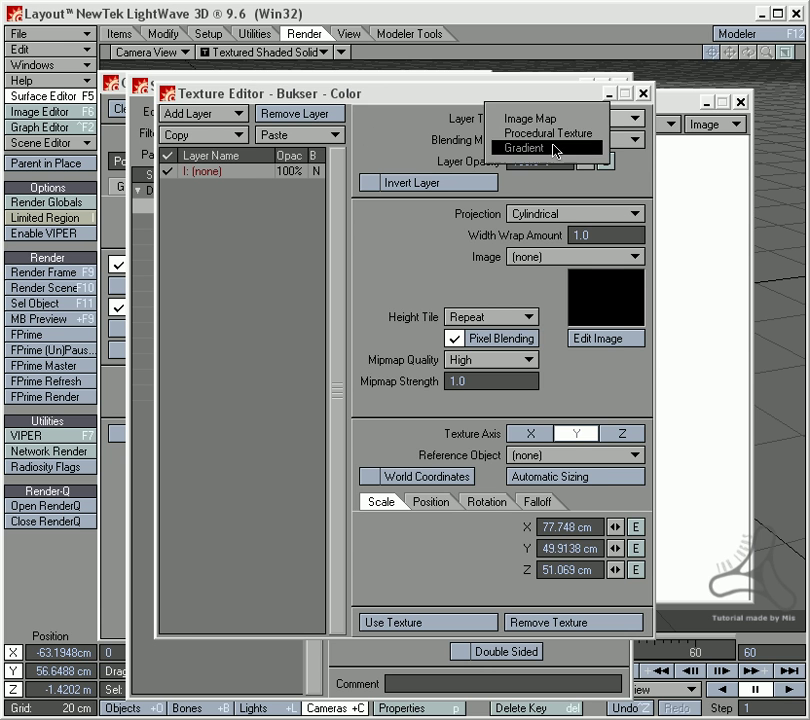
left_click(553, 148)
left_click_drag(495, 100, 535, 153)
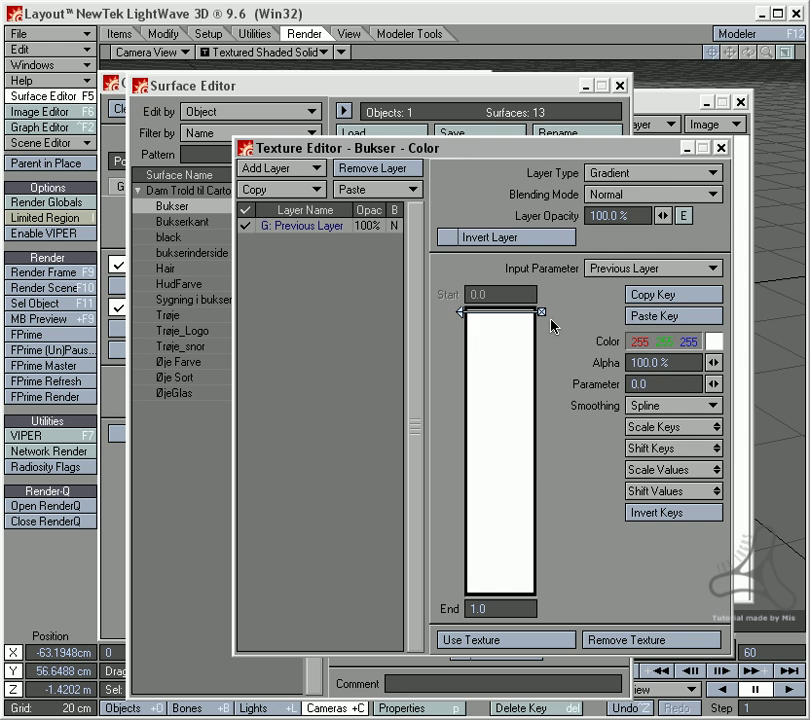
Set the gradient's first key color to light green 197, 238, 185.
left_click(713, 342)
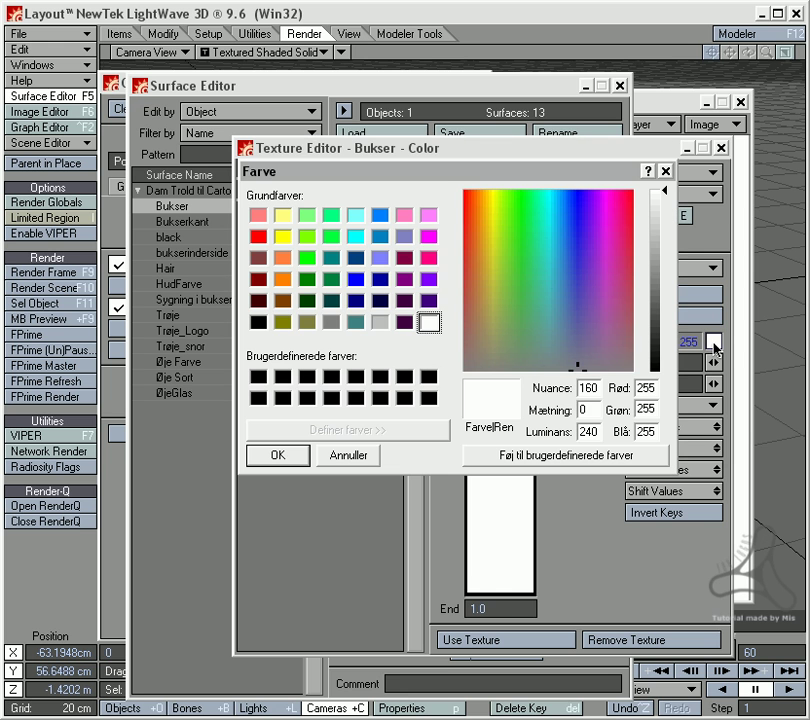
left_click(514, 262)
left_click_drag(664, 256, 665, 220)
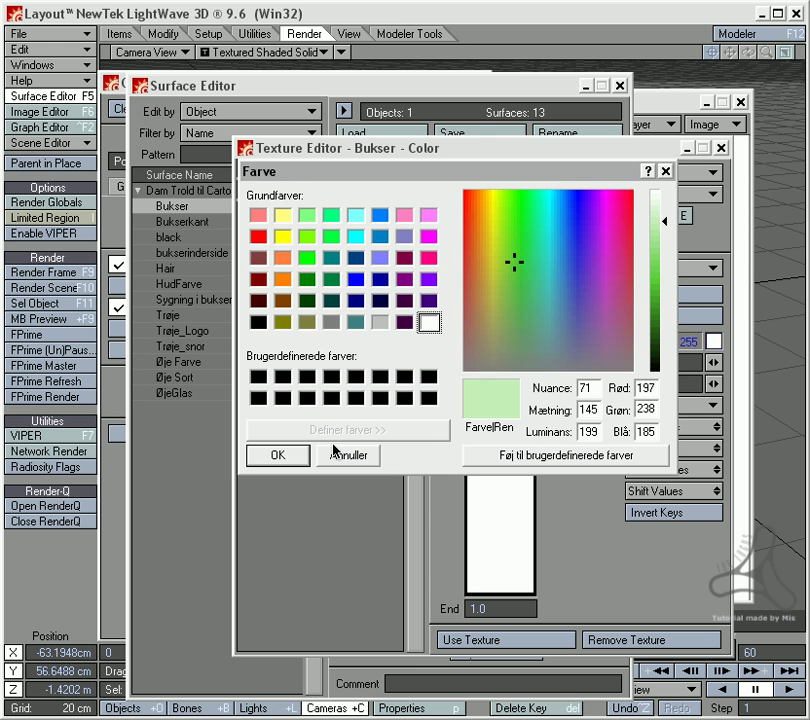
left_click(278, 455)
Add a dark green 033, 124, 035 gradient key at 0.4281 and a light green key just before it at 0.3965.
left_click_drag(503, 402, 510, 430)
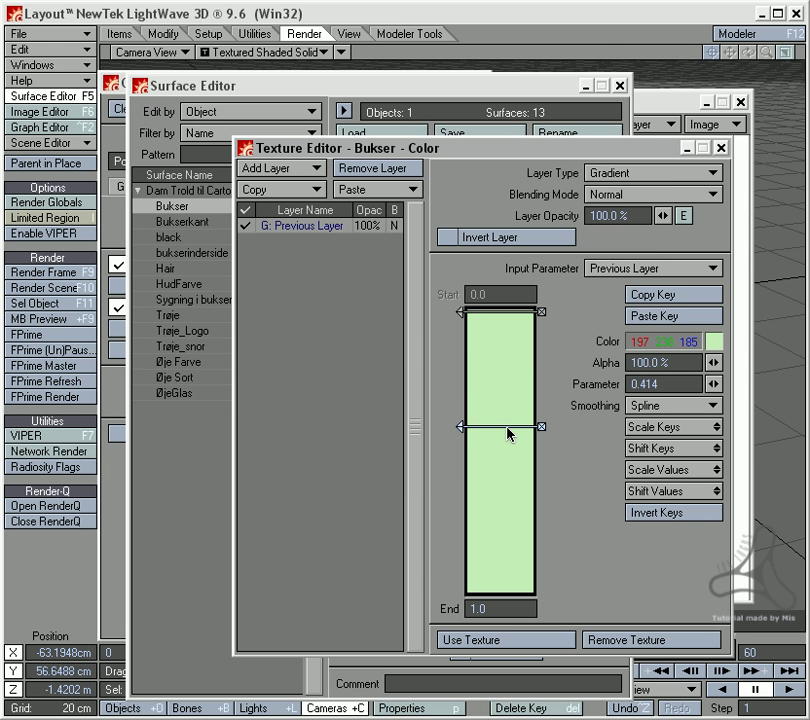
left_click(713, 342)
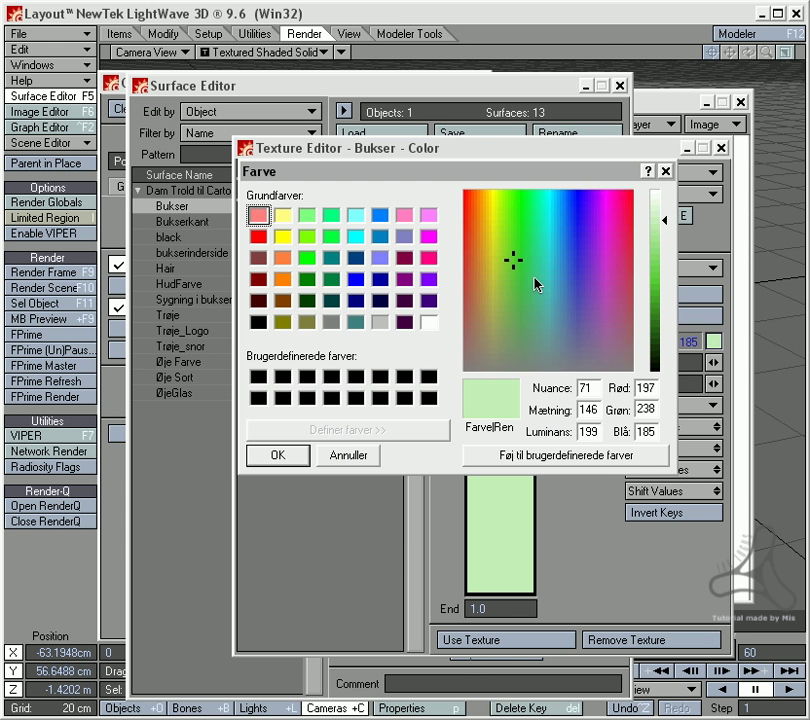
left_click_drag(538, 285, 521, 266)
left_click(663, 319)
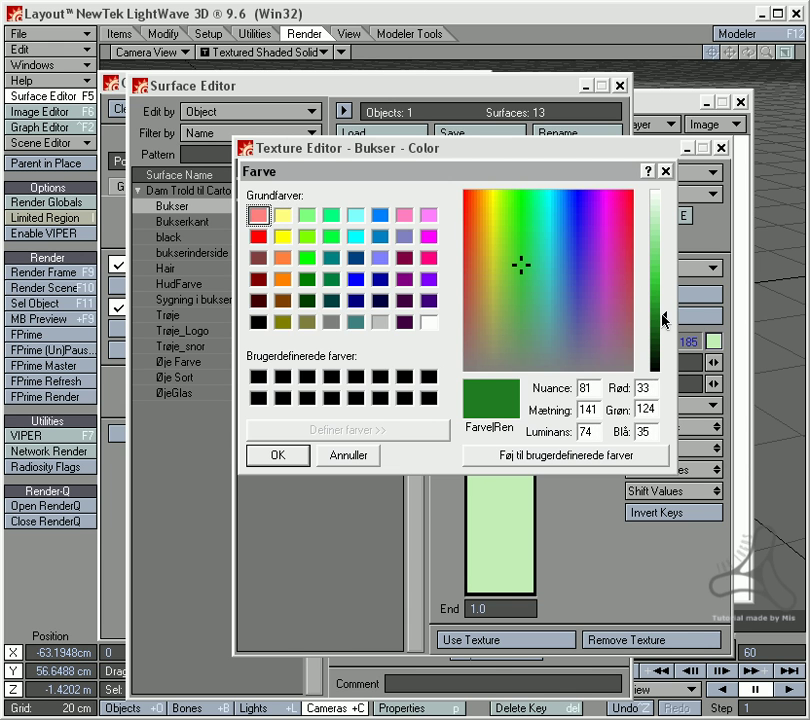
left_click(278, 455)
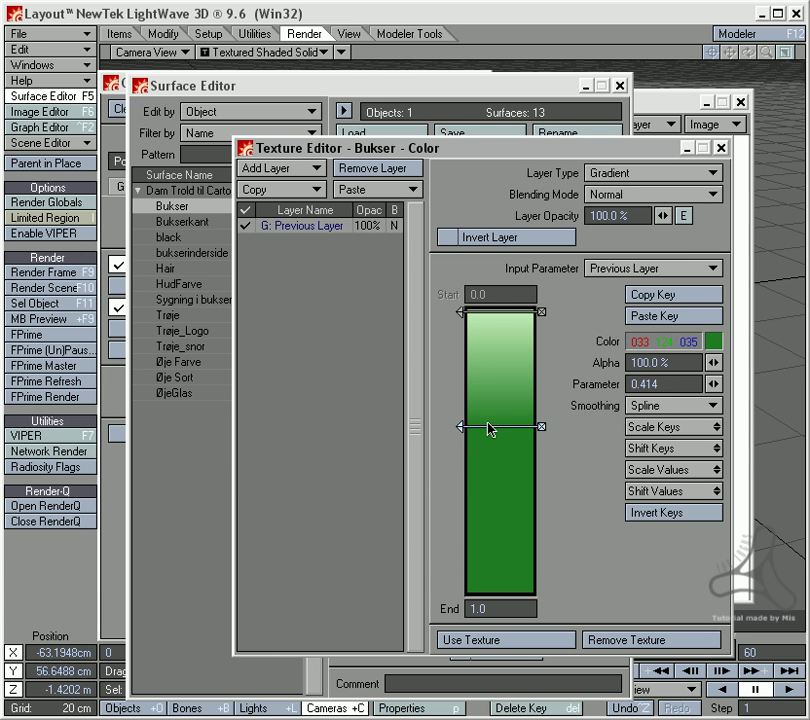
left_click_drag(490, 428, 495, 431)
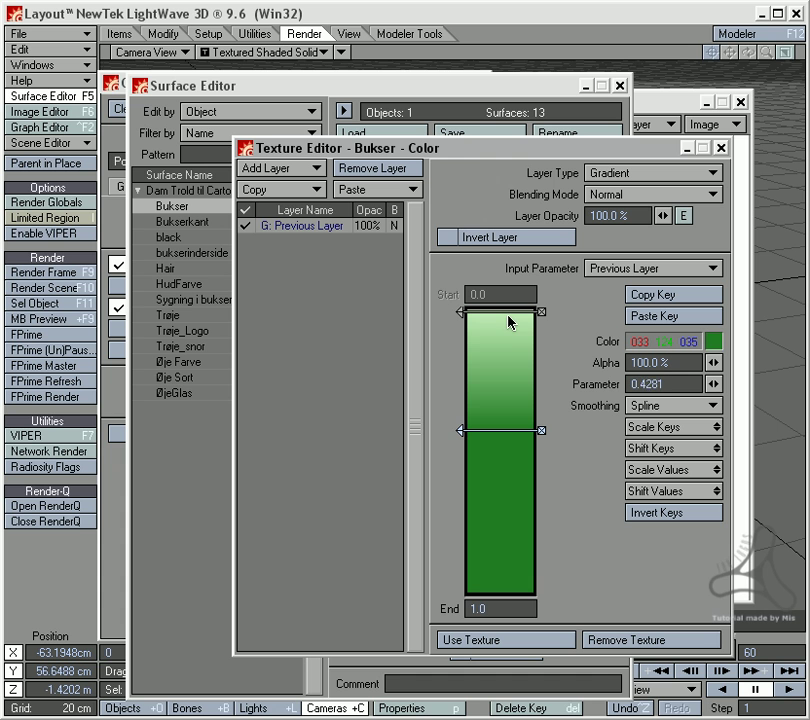
left_click_drag(508, 316, 516, 424)
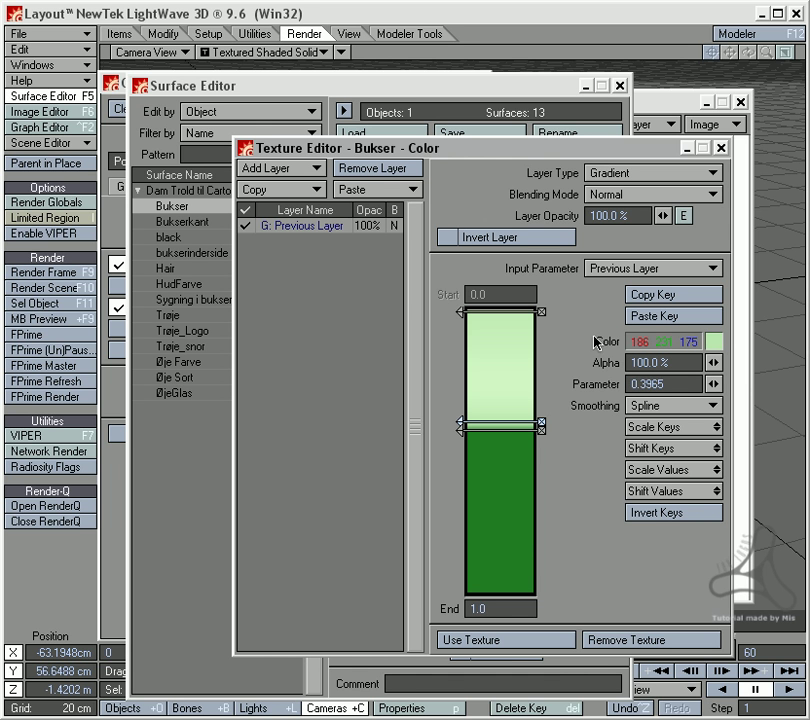
Add a gradient key at 0.8667 near the end and set its color to very dark green 010, 037, 011.
left_click_drag(509, 553, 516, 553)
left_click(710, 349)
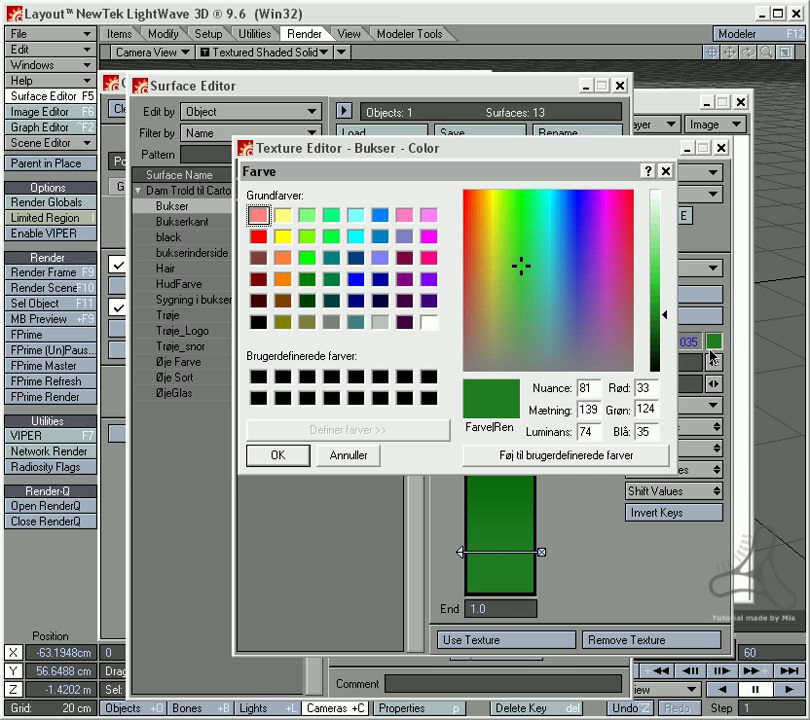
left_click_drag(655, 327, 663, 358)
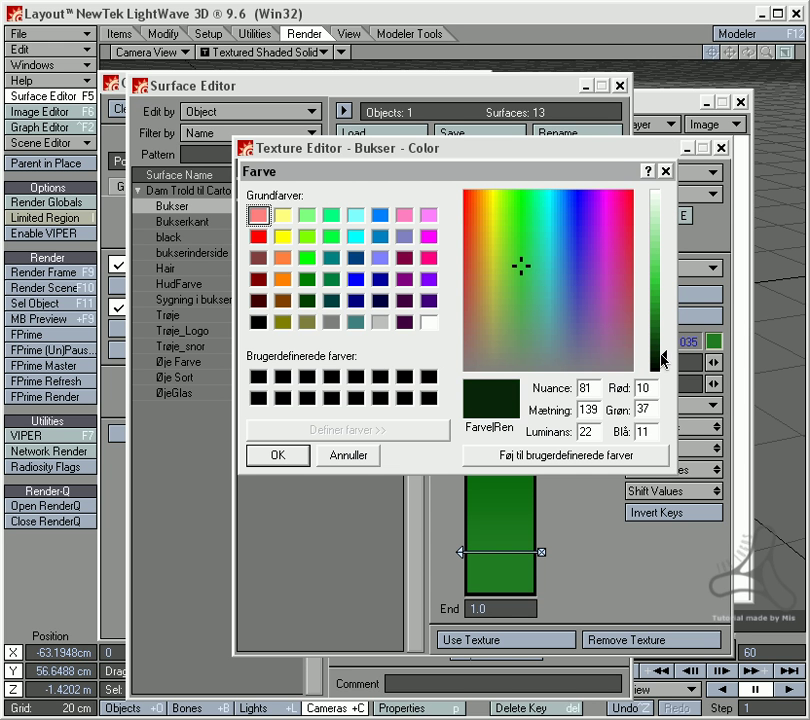
left_click(303, 458)
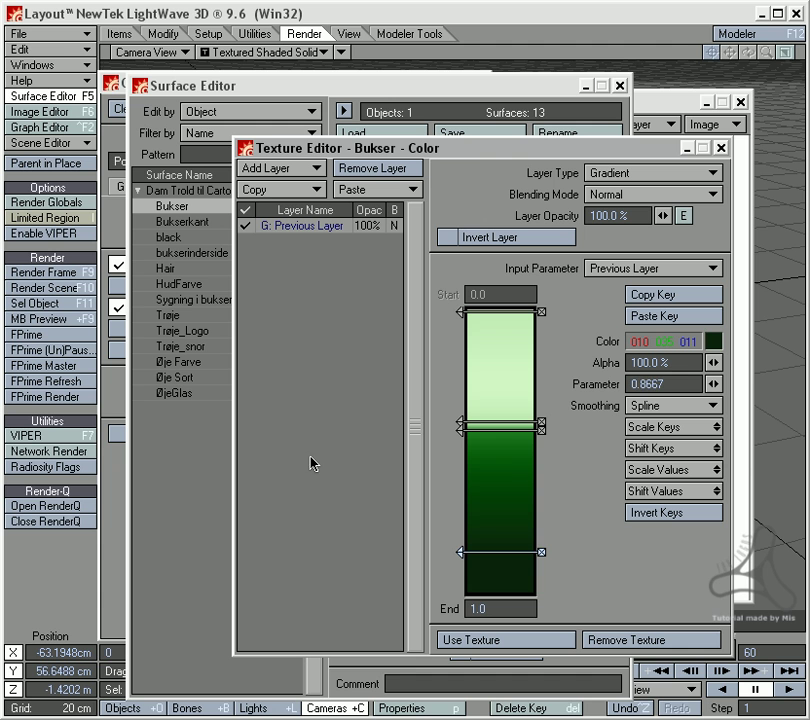
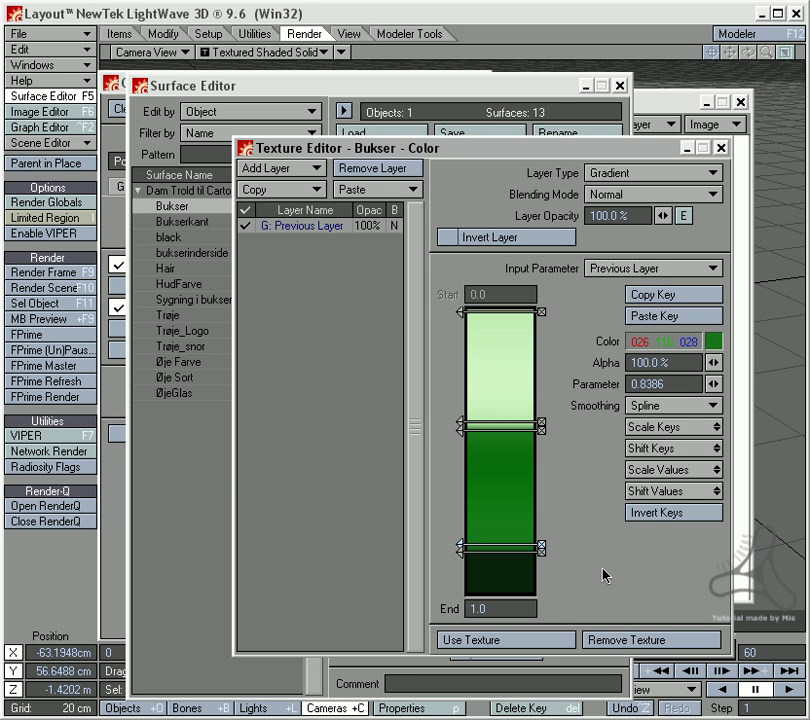
Apply the gradient texture to Bukser, close the Surface Editor, and render the current frame.
left_click(557, 637)
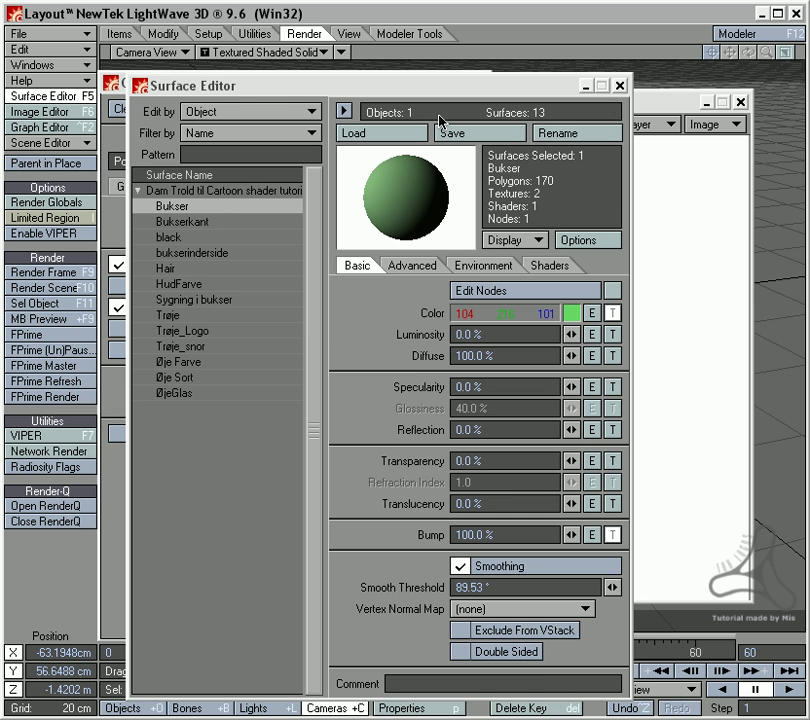
left_click(620, 86)
left_click(479, 80)
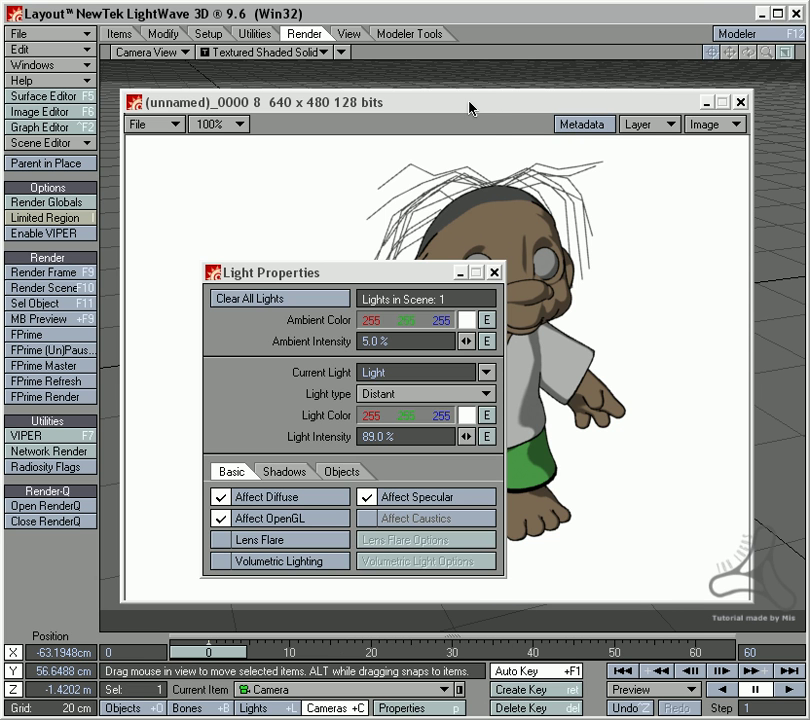
left_click(66, 272)
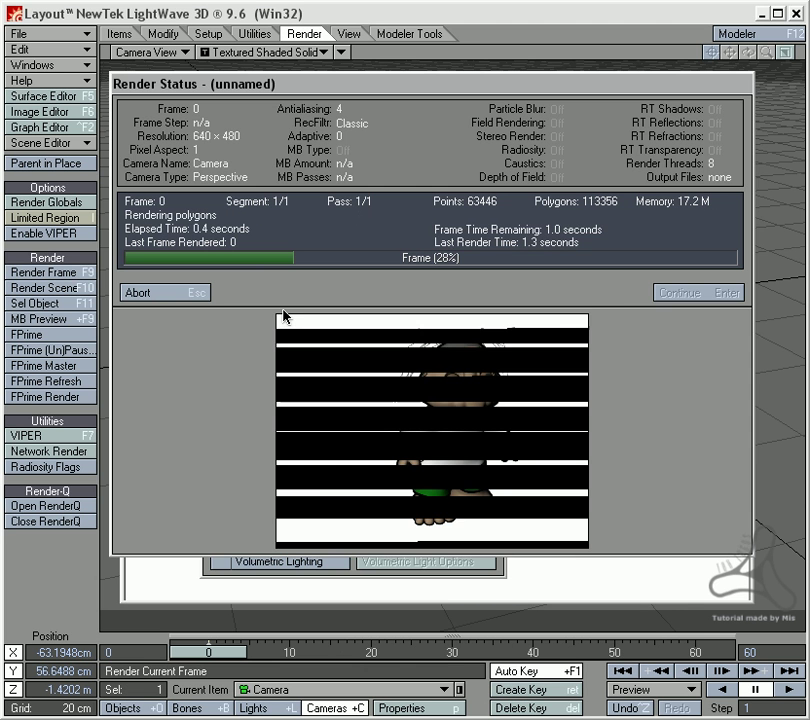
left_click(181, 294)
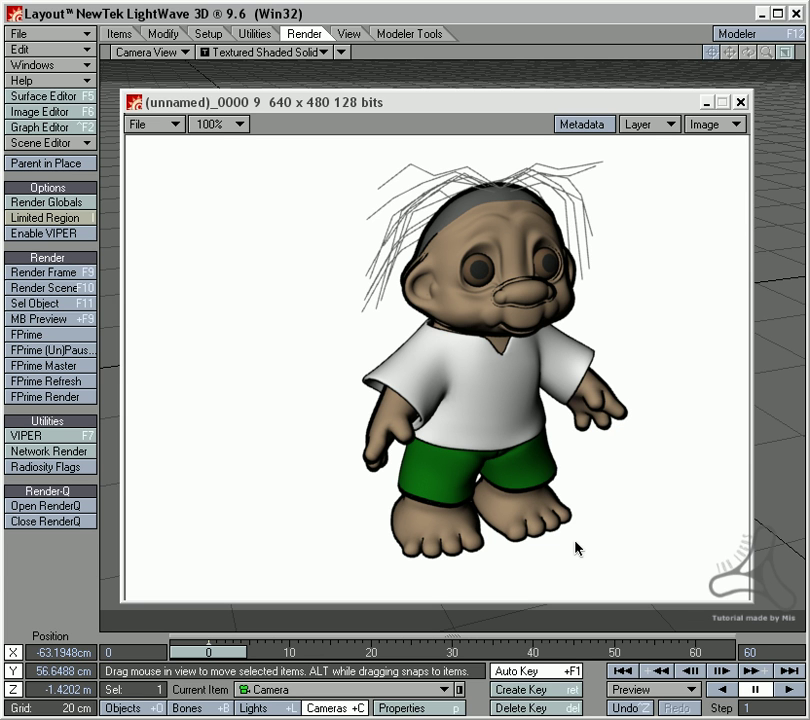
Reopen the Bukser color texture, set the gradient's input parameter to Incidence Angle, and apply it.
left_click(70, 100)
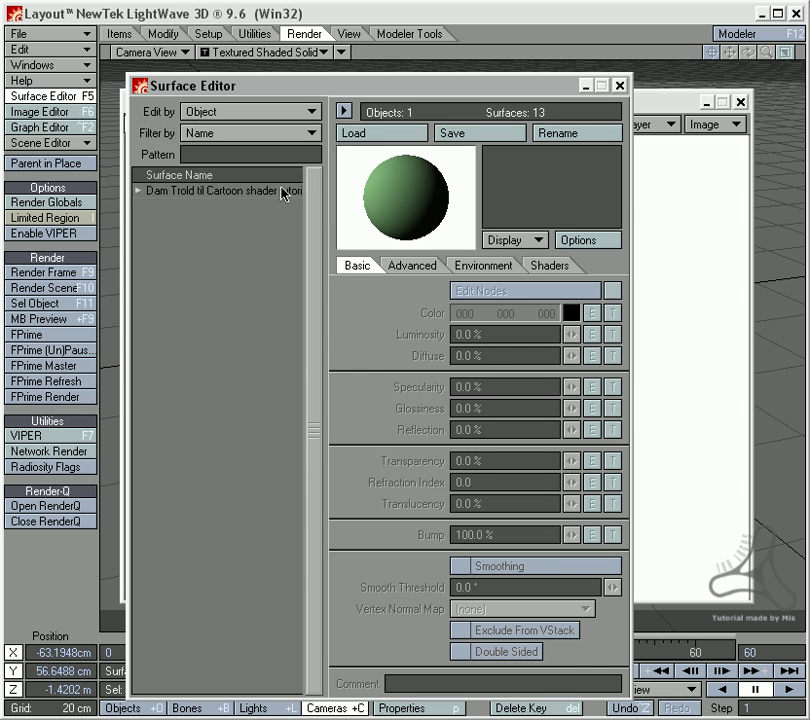
left_click(184, 190)
left_click(152, 205)
left_click(159, 221)
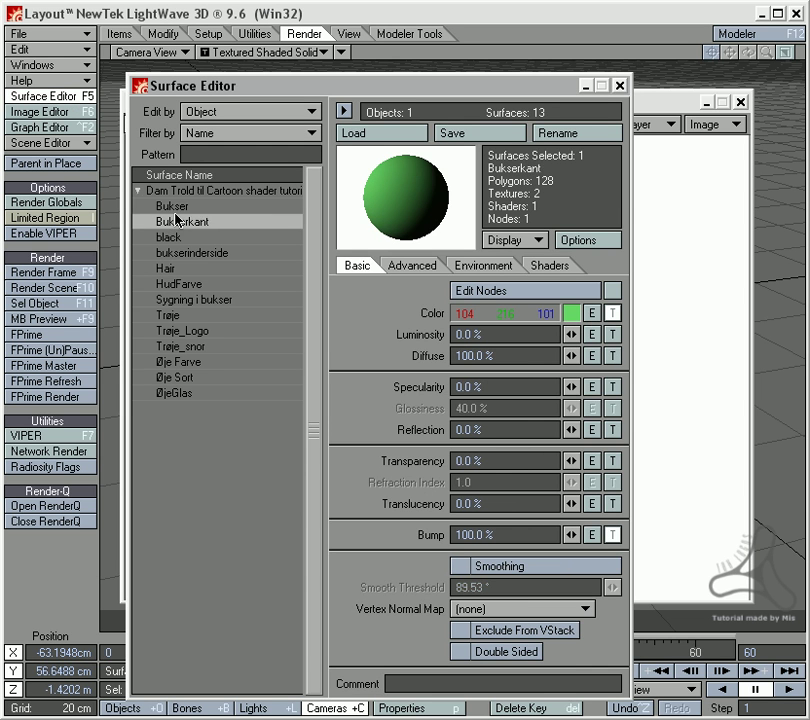
left_click(155, 205)
left_click(613, 313)
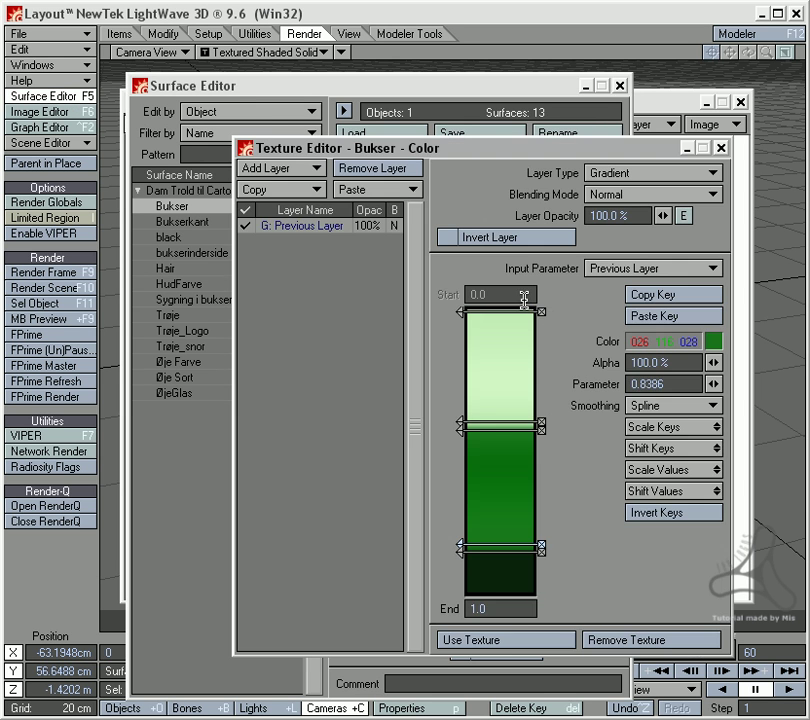
left_click(650, 268)
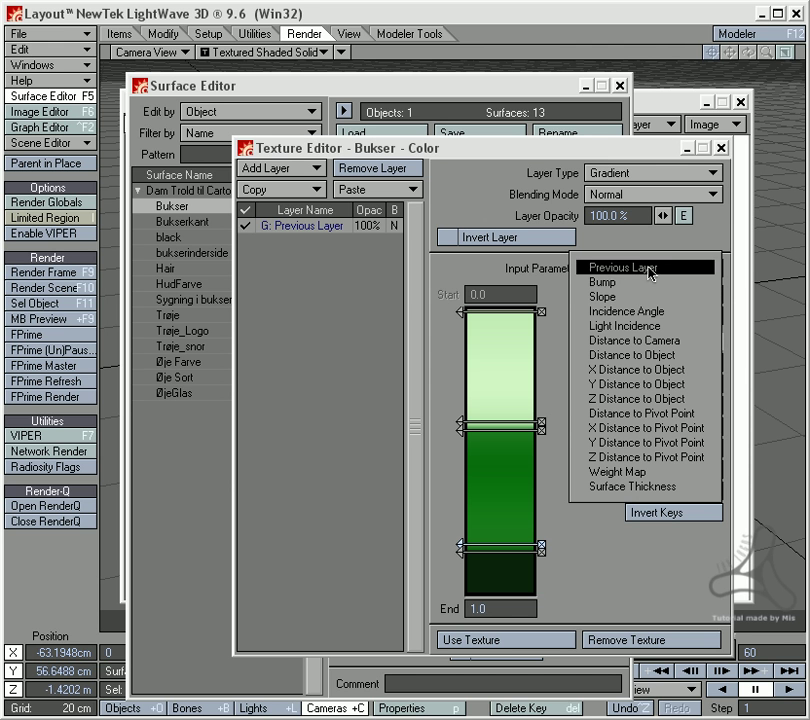
left_click(682, 314)
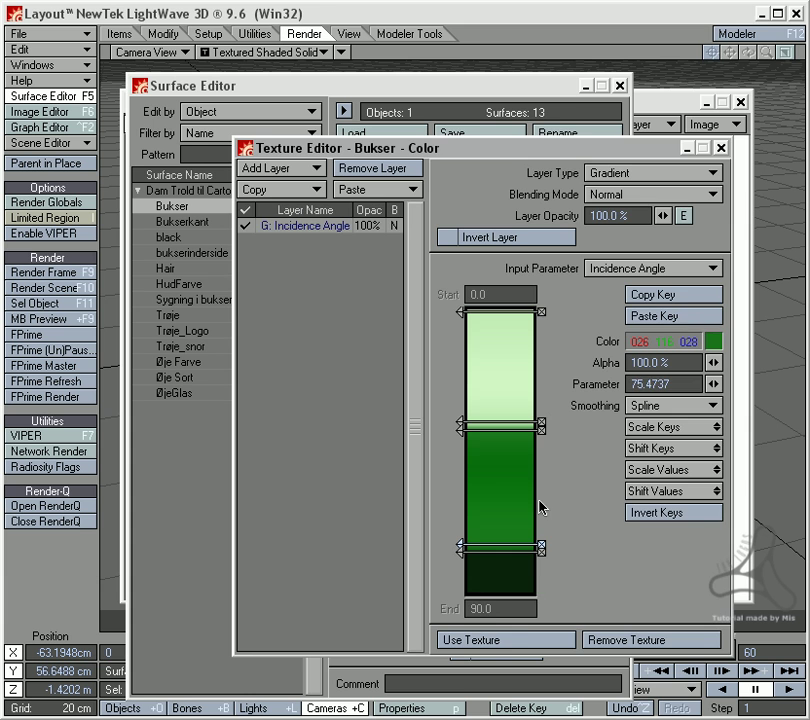
left_click(524, 641)
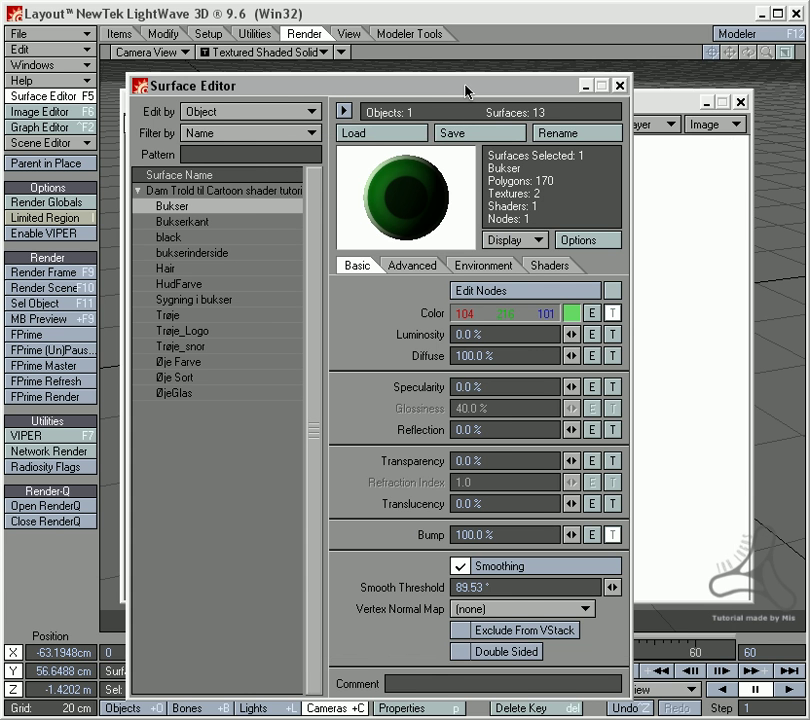
Check the Bukser gradient against its surface preview, close the editors, and render the current frame again.
left_click_drag(466, 92, 524, 91)
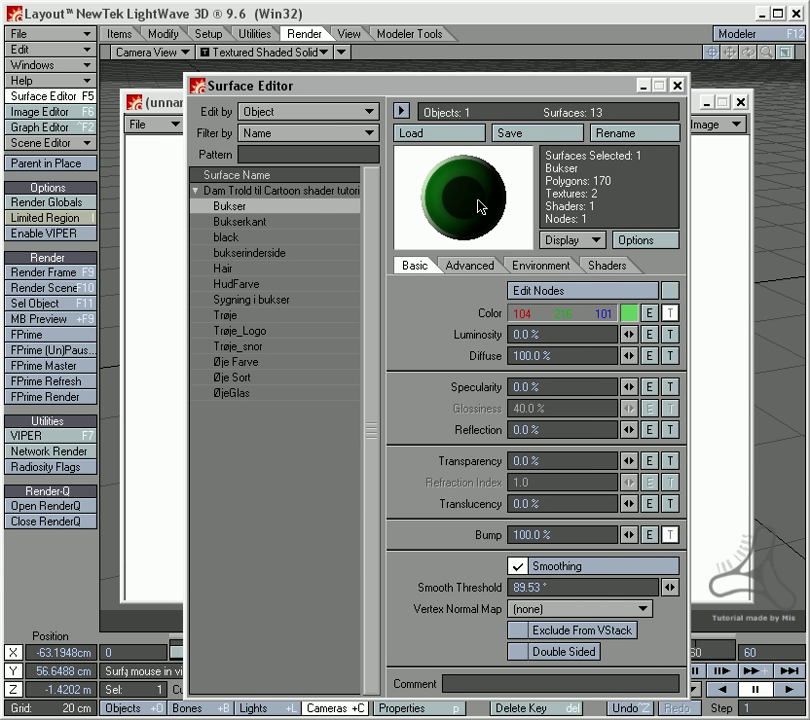
left_click(670, 313)
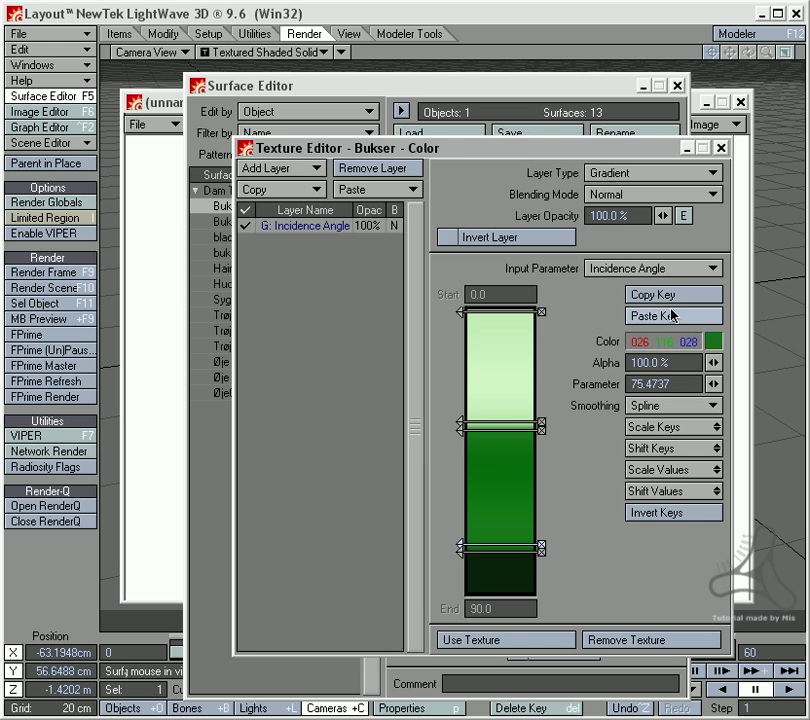
left_click(517, 641)
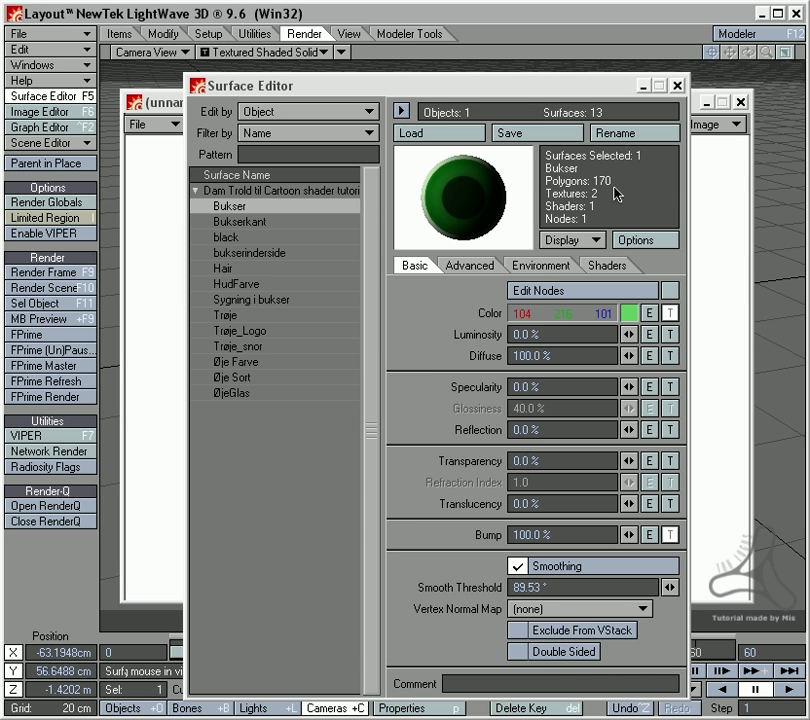
left_click(677, 86)
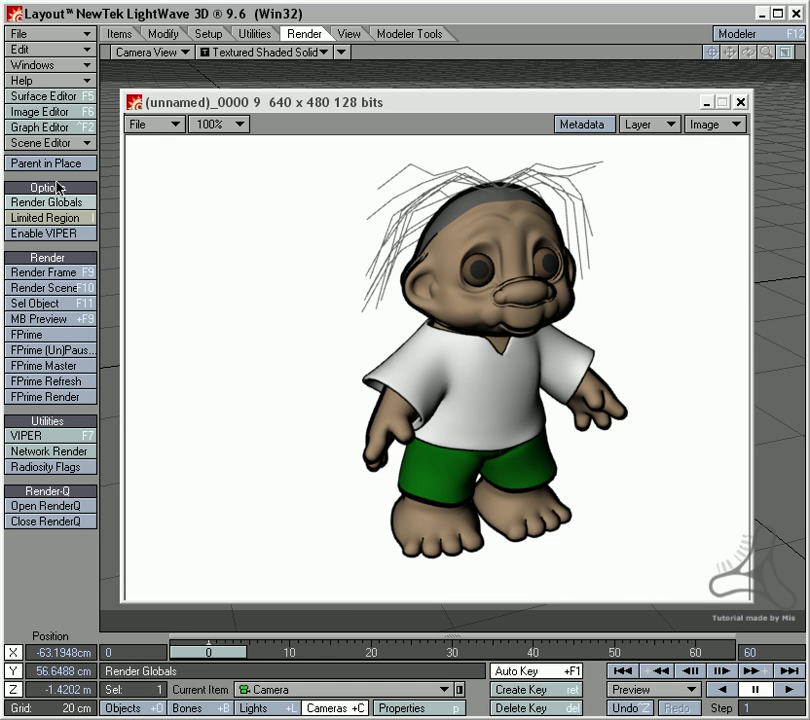
left_click(58, 274)
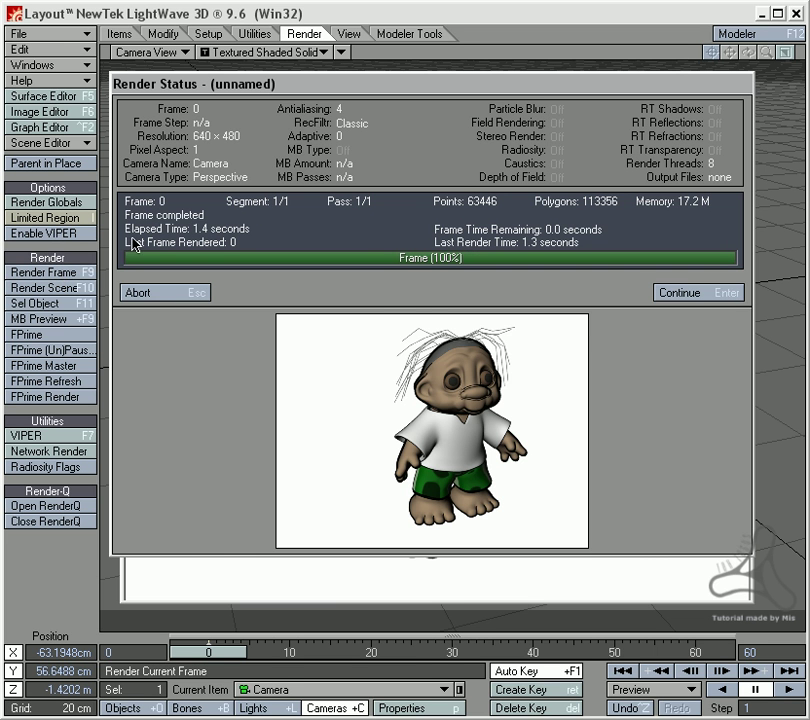
left_click(159, 291)
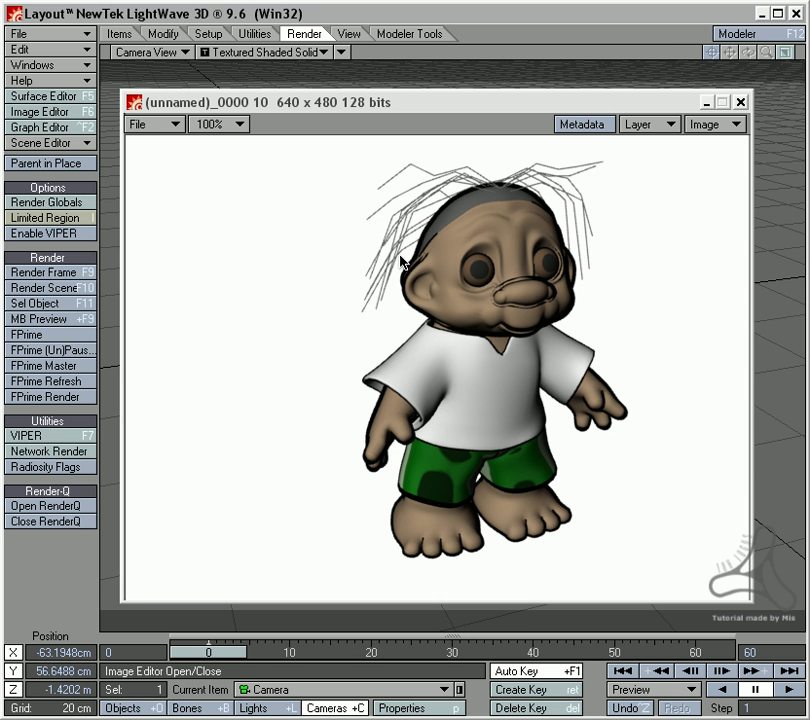
Reopen the Bukser color texture, set the gradient's input parameter to Light Incidence with Light as the light, and apply it.
left_click(54, 113)
left_click(54, 113)
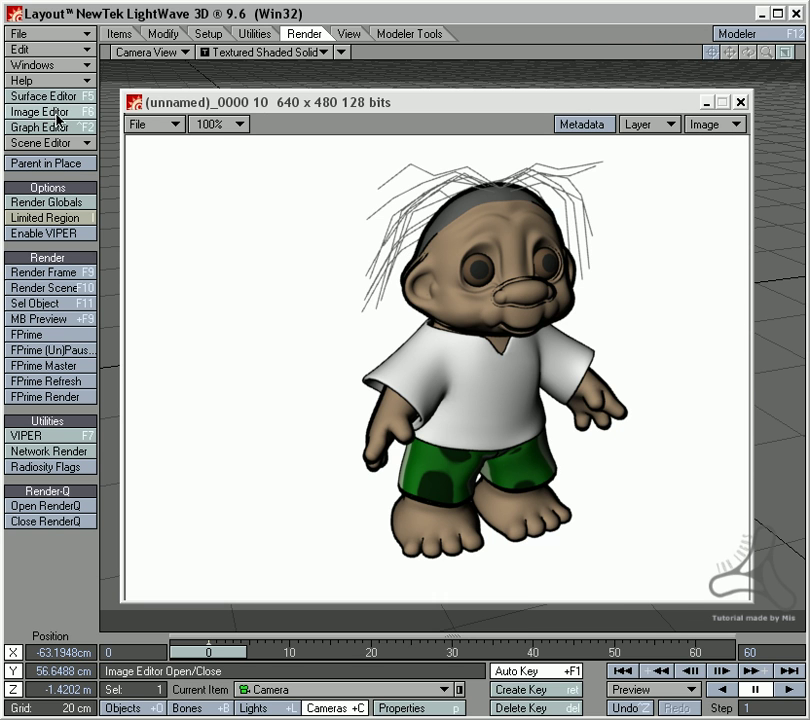
left_click(42, 96)
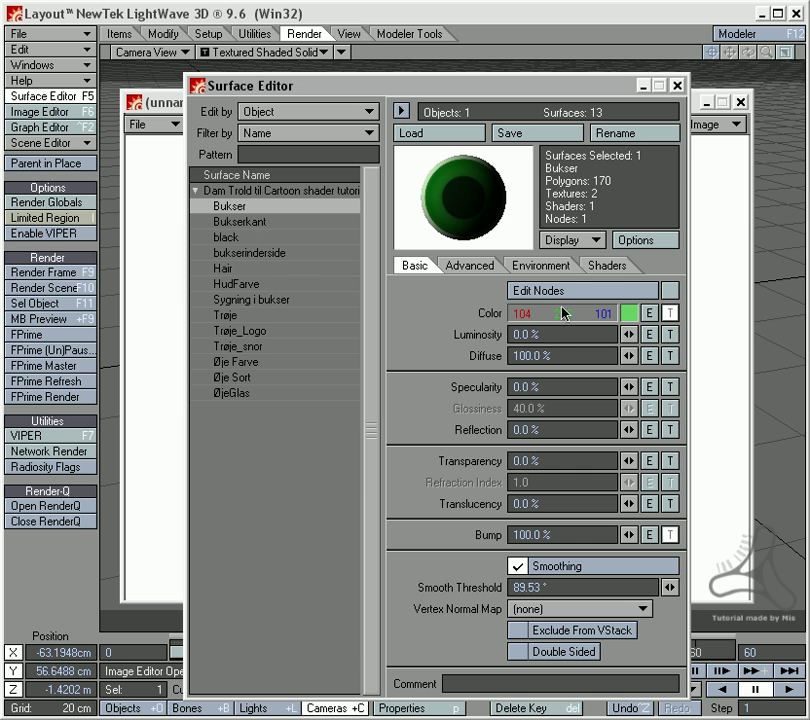
left_click(670, 313)
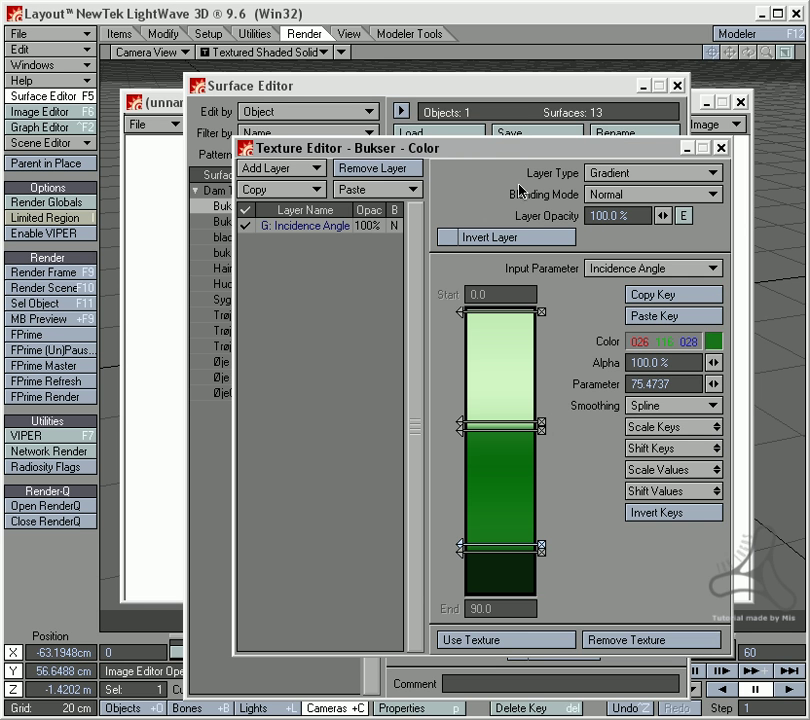
left_click_drag(525, 148, 536, 120)
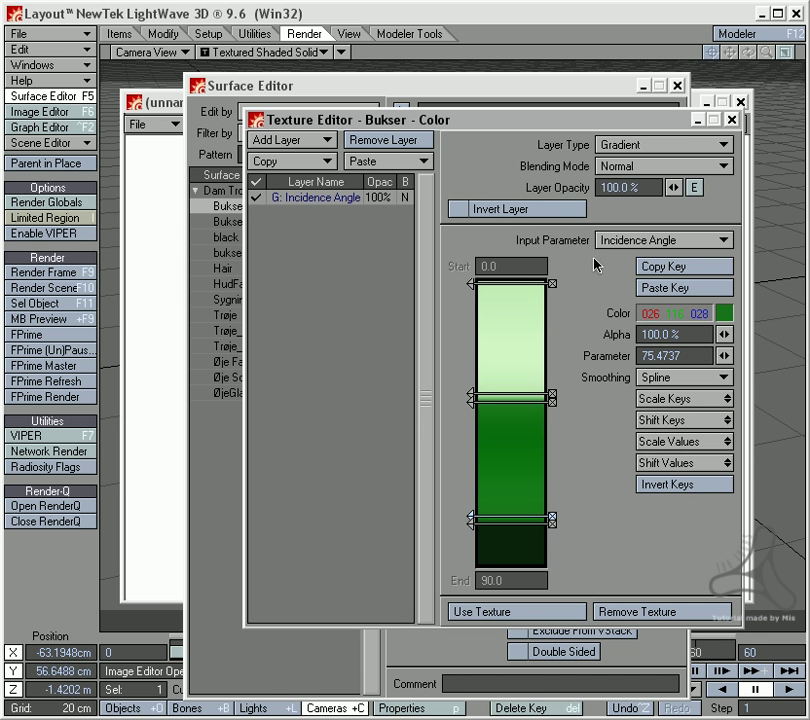
left_click(630, 240)
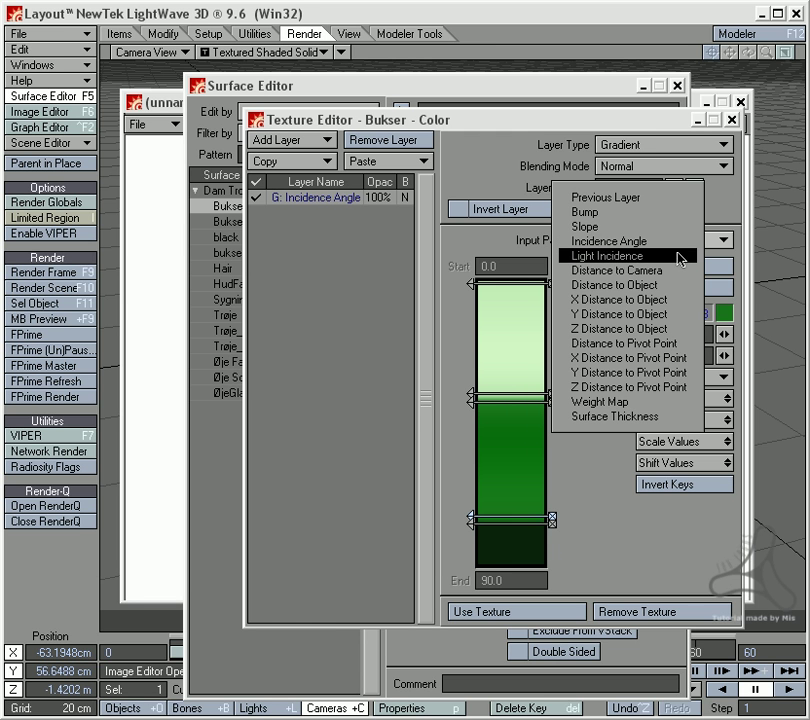
left_click(680, 258)
left_click(632, 265)
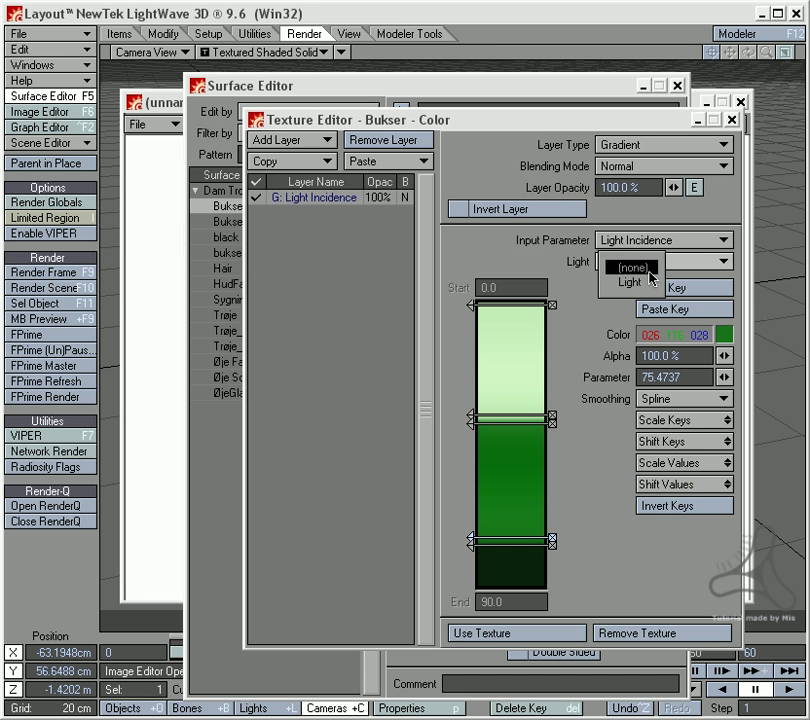
left_click(648, 281)
left_click(520, 633)
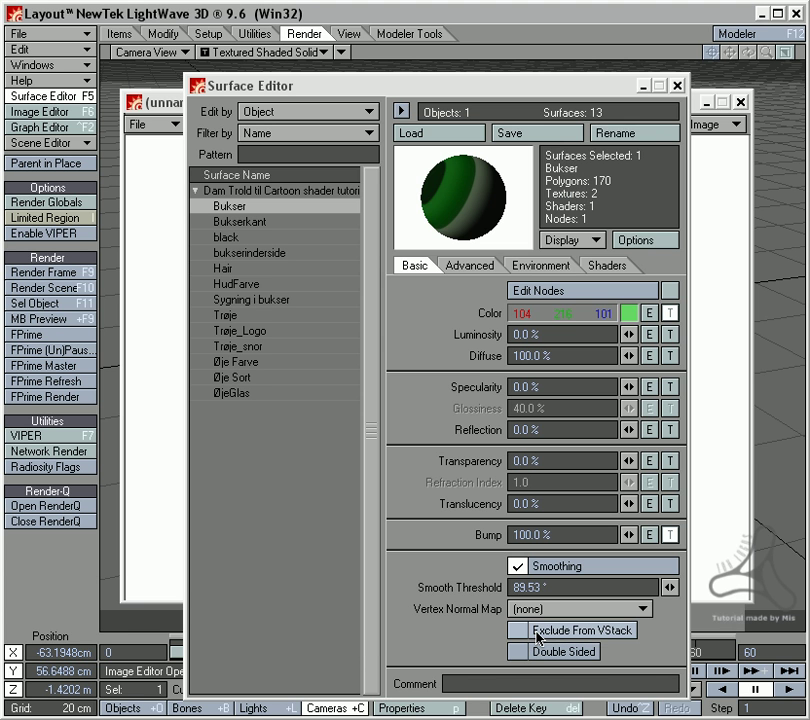
Close the Surface Editor and render the current frame to check the Light Incidence gradient on the pants.
left_click(679, 87)
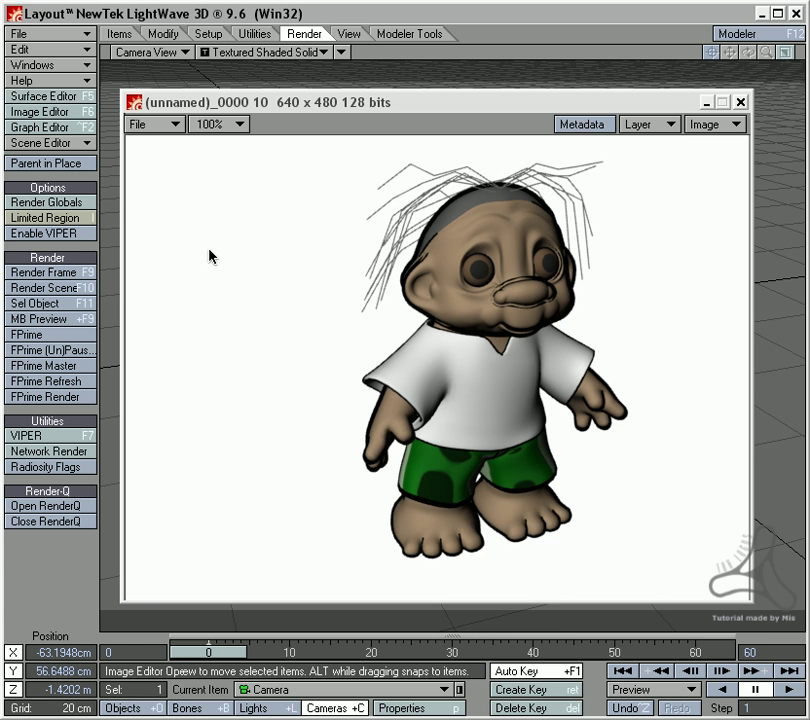
left_click(62, 272)
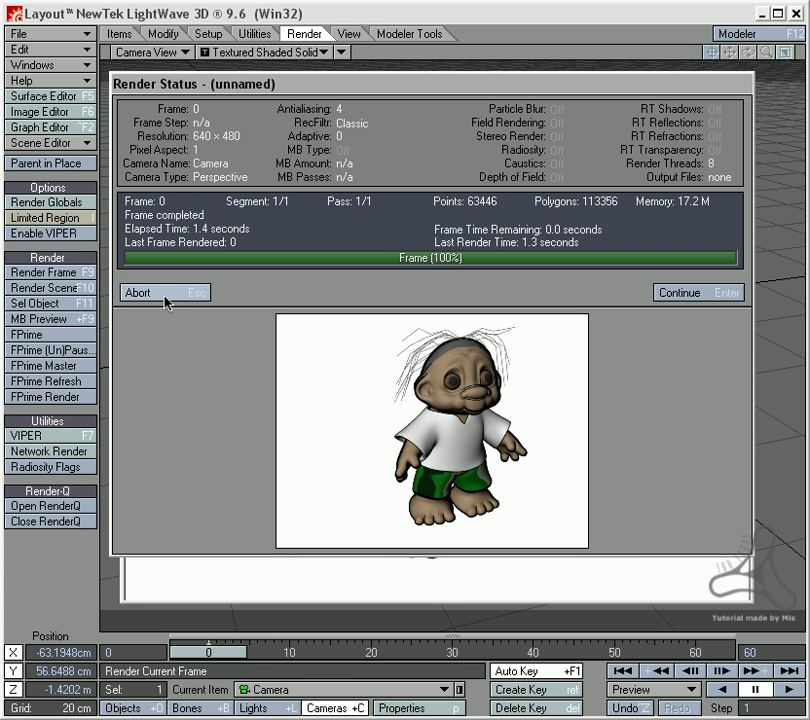
left_click(165, 294)
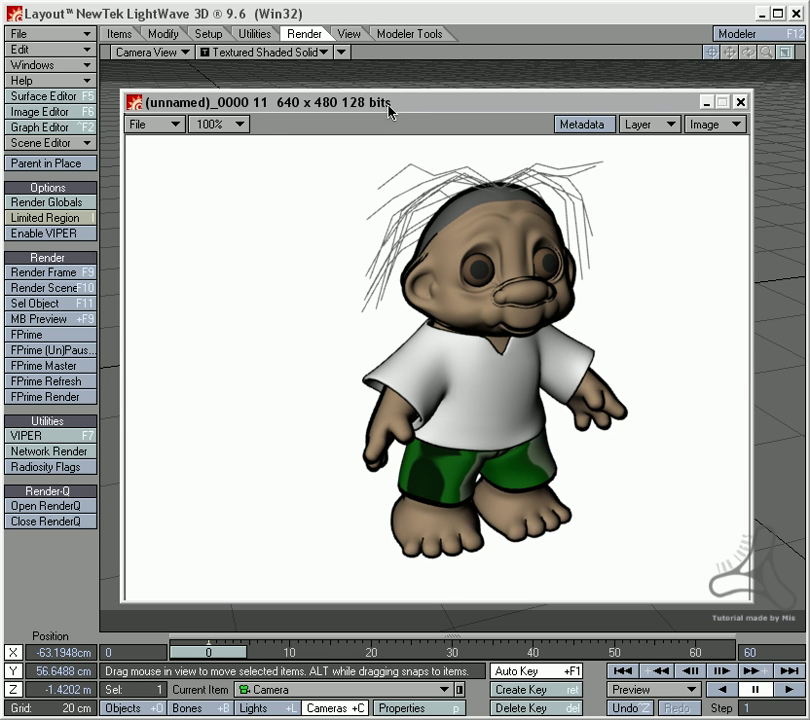
left_click_drag(389, 102, 416, 99)
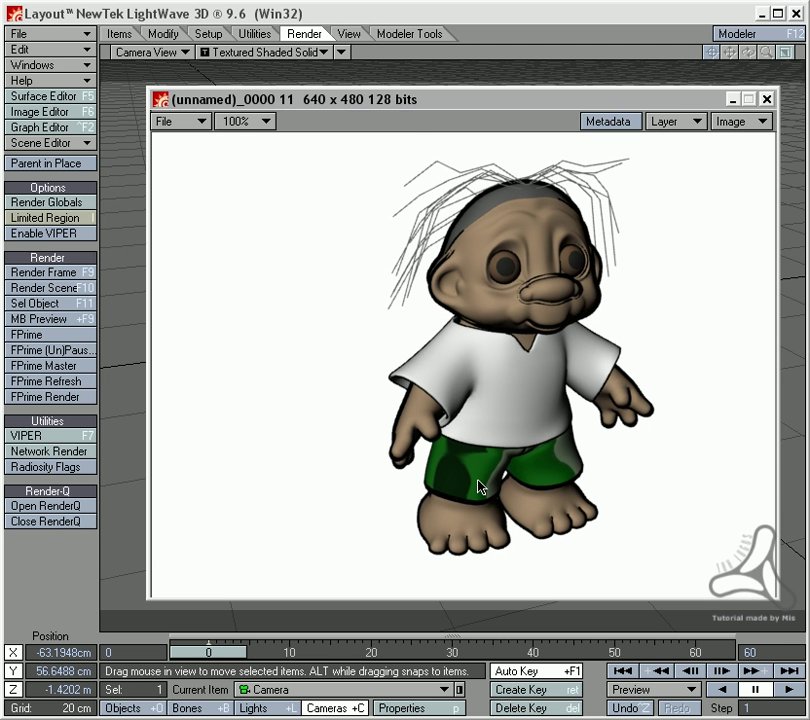
Reopen the Bukser color texture and invert the gradient's keys.
left_click(72, 98)
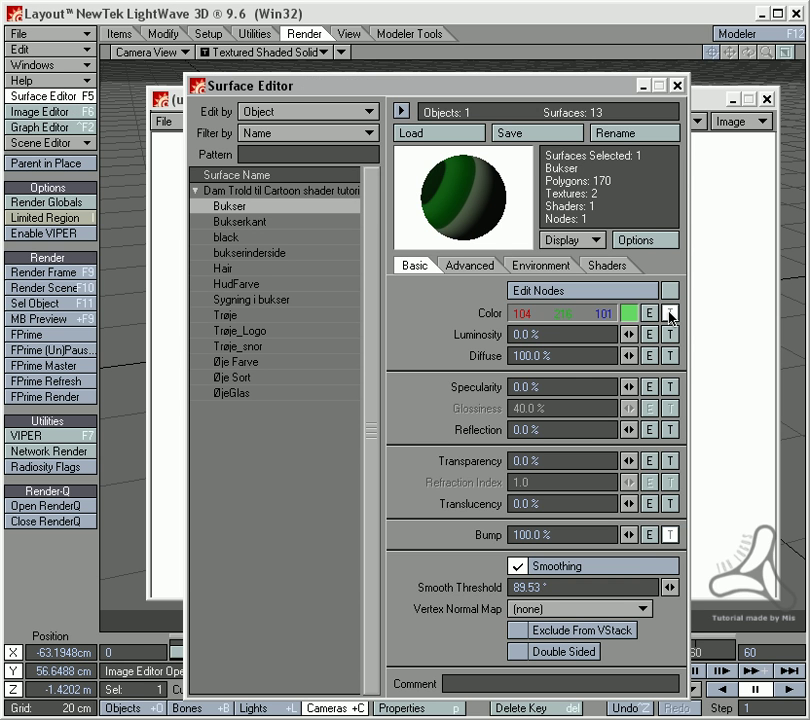
left_click(669, 313)
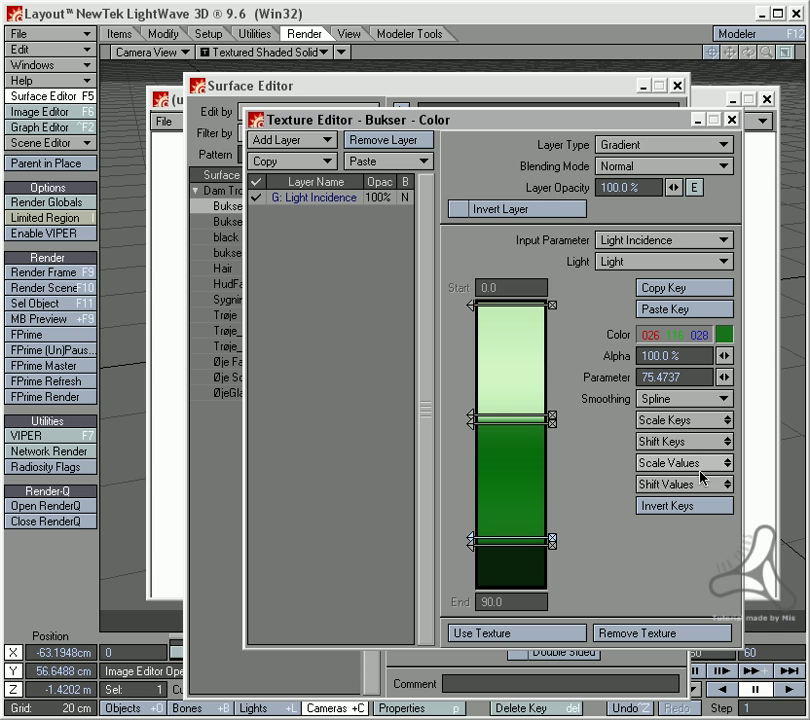
left_click(680, 507)
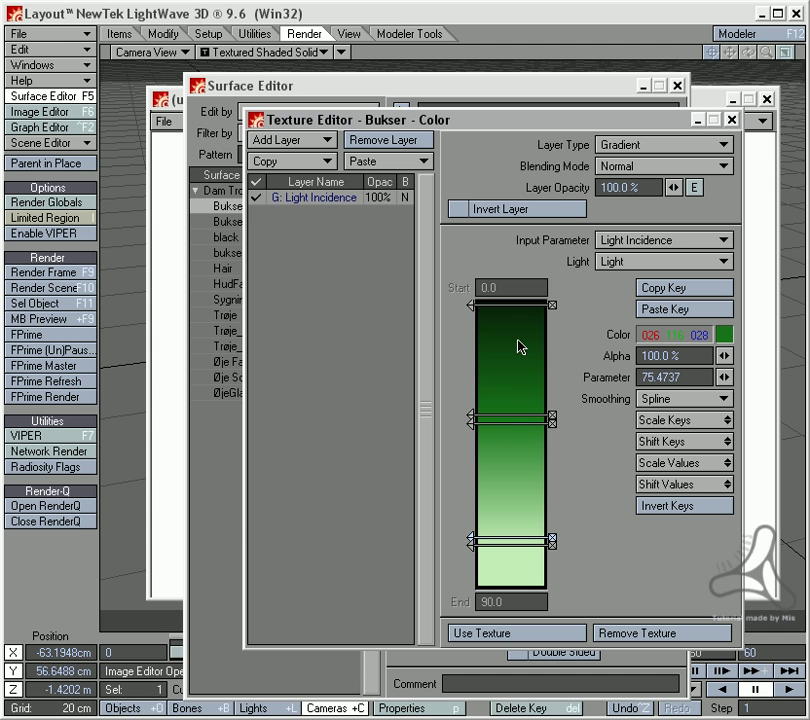
Reposition the inverted gradient's keys into dark, medium and light green bands, with the medium band's first key at 24.0.
left_click_drag(523, 329, 530, 411)
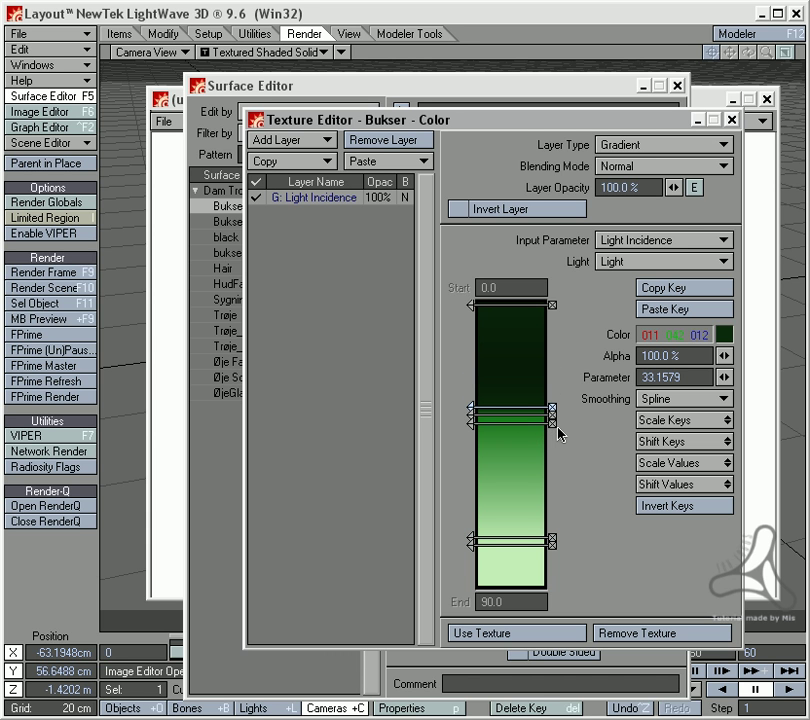
left_click(552, 423)
left_click_drag(523, 457, 527, 363)
left_click_drag(522, 420, 524, 390)
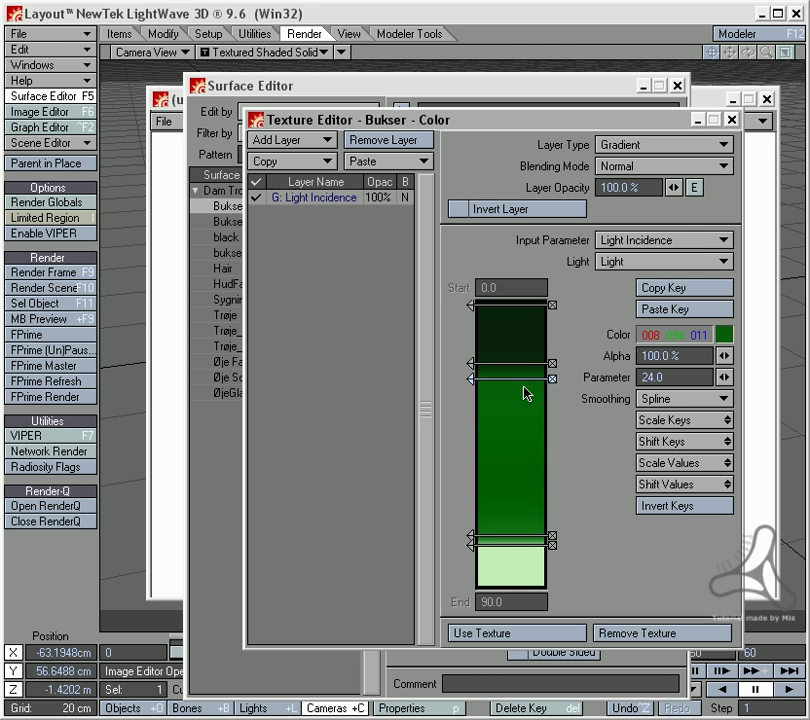
Apply the inverted gradient texture to Bukser and render the current frame.
left_click(517, 632)
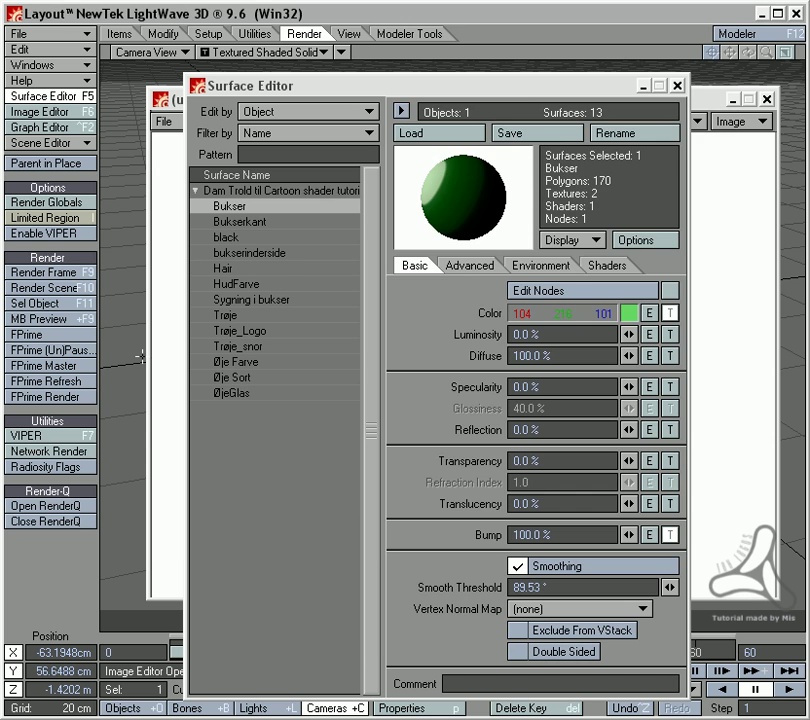
left_click(75, 273)
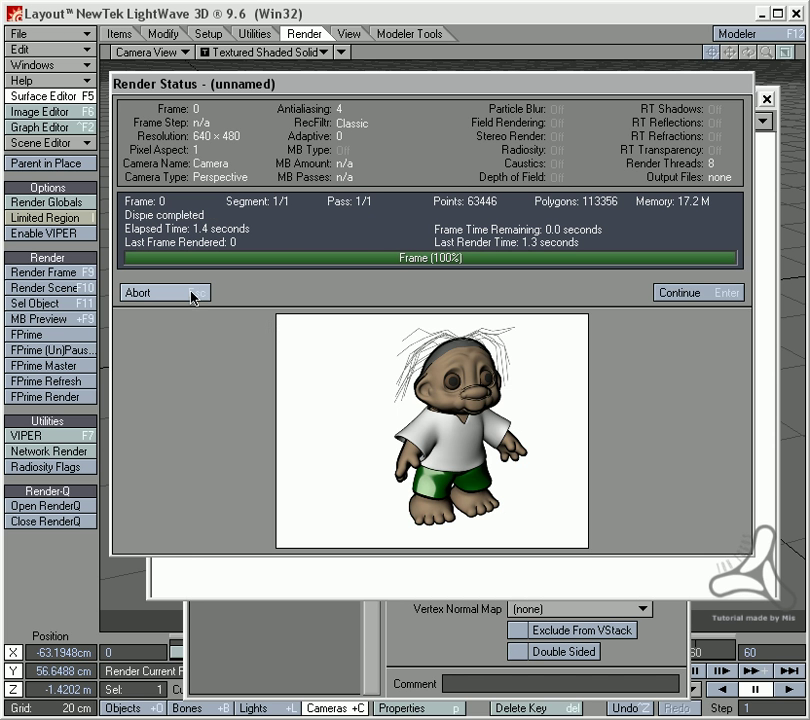
left_click(193, 293)
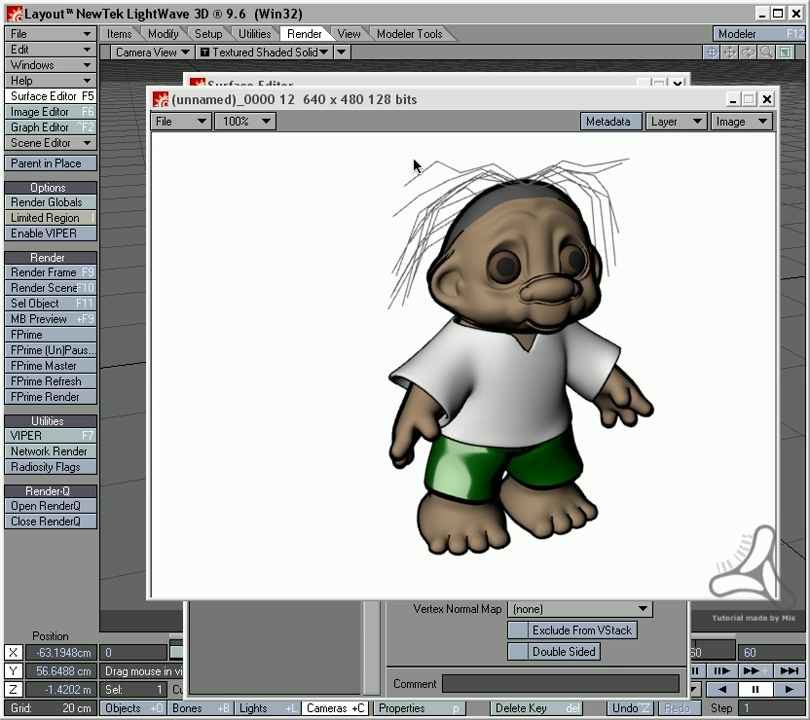
Set the Bukser surface's luminosity to 100% and its diffuse to 0%.
left_click_drag(420, 106, 376, 318)
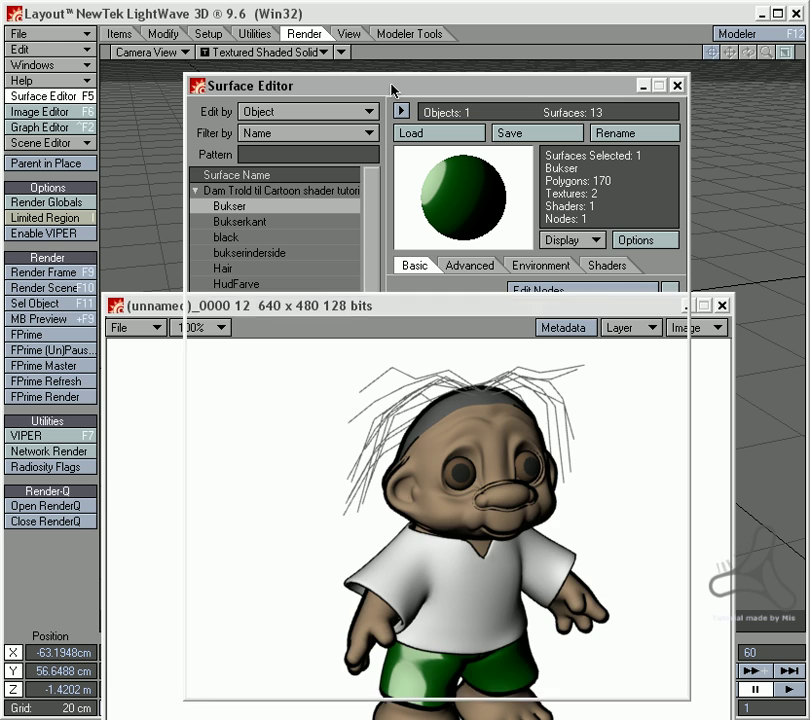
left_click(480, 283)
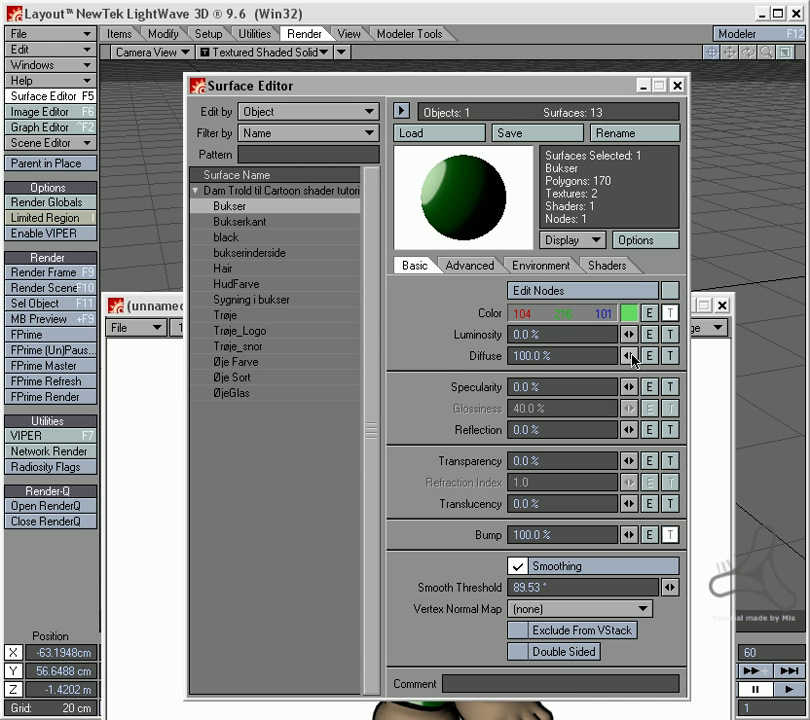
mouse_move(628, 355)
left_mouse_down()
mouse_move(631, 335)
mouse_move(643, 337)
mouse_move(622, 355)
mouse_move(629, 334)
mouse_move(634, 362)
left_mouse_up()
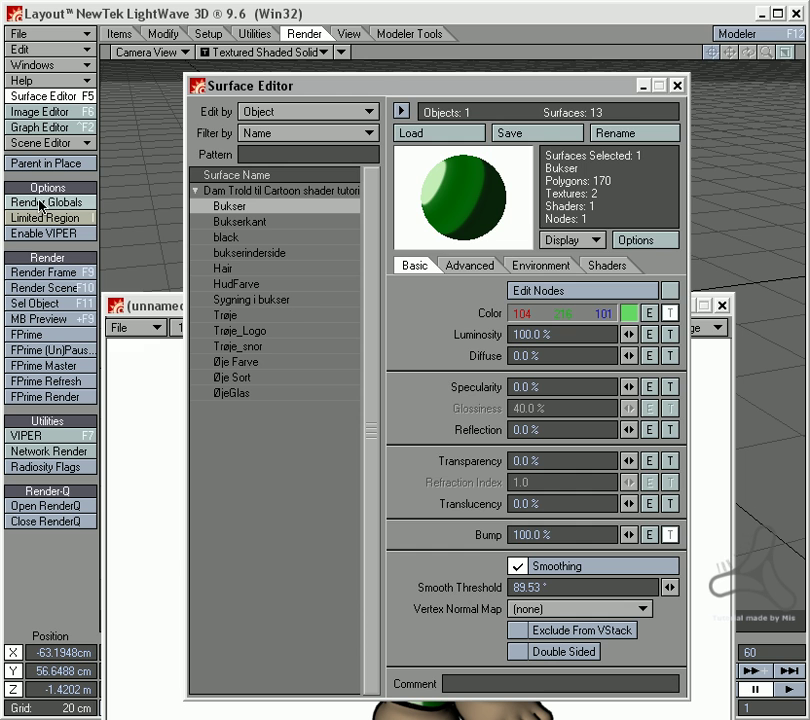
Render the current frame and compare the pants' shading with the previous render.
left_click(50, 273)
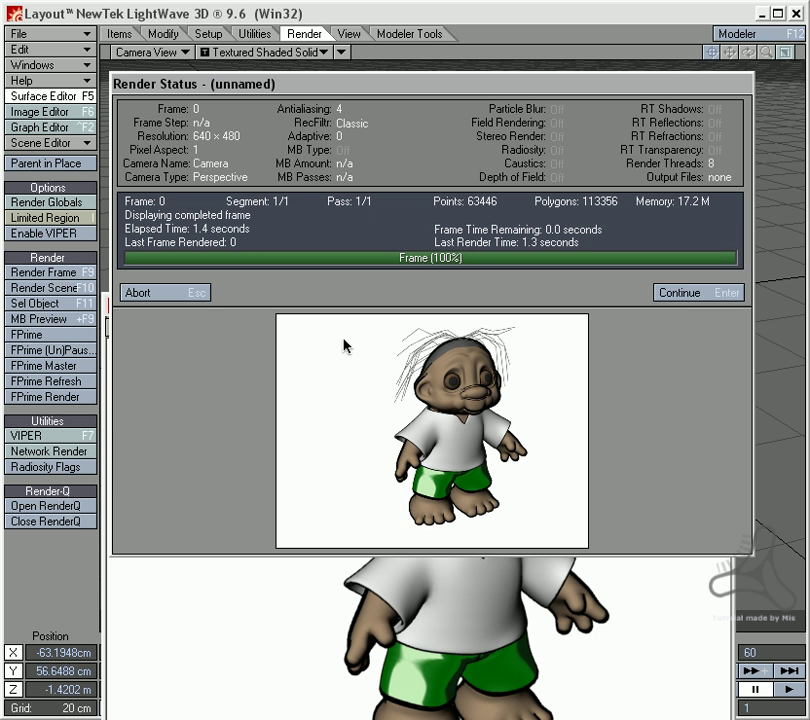
left_click(167, 293)
left_click_drag(311, 313, 318, 163)
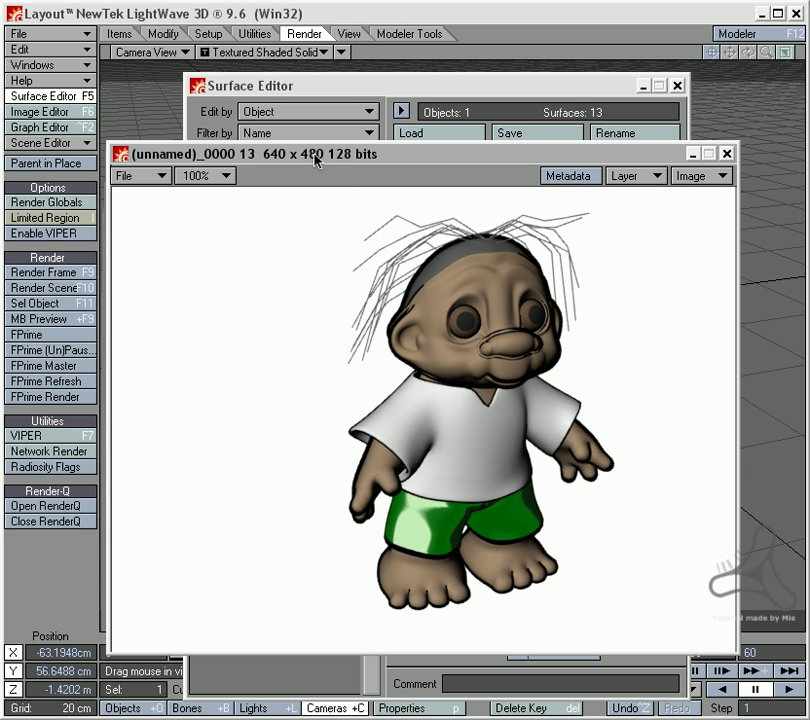
key("Left")
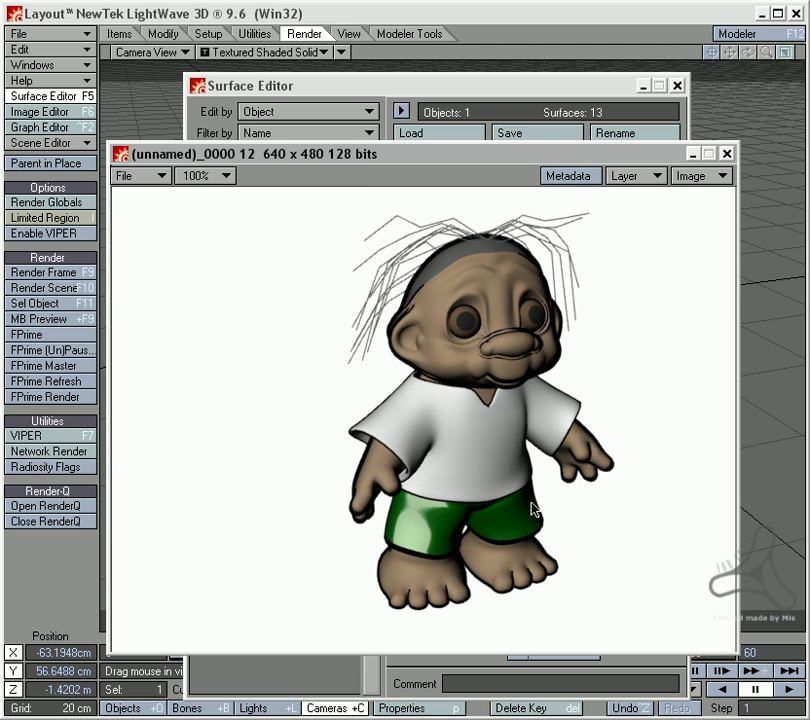
key("Right")
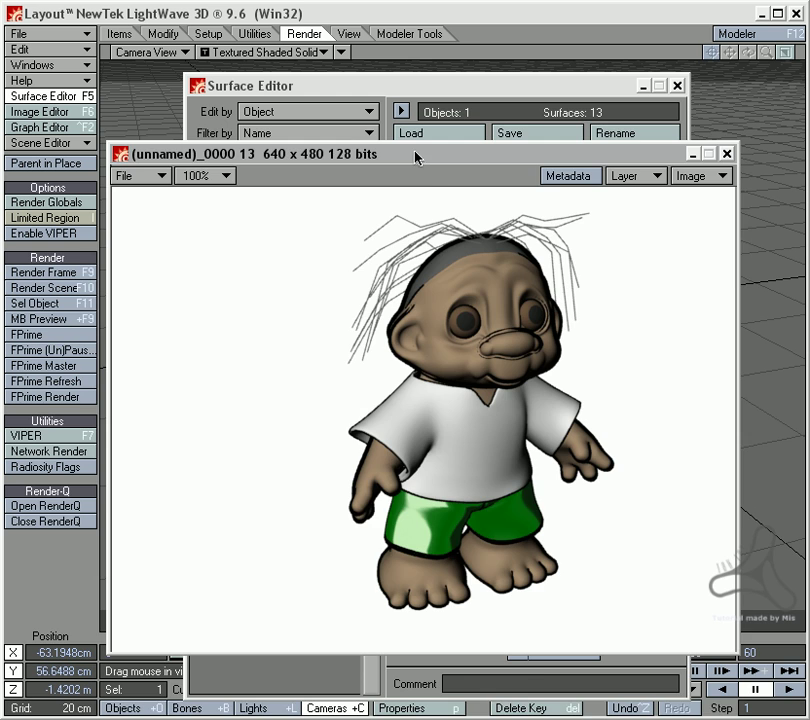
Tighten the Bukser gradient's band transitions, moving the medium green key near the end to 75.7895, and apply the texture.
left_click_drag(416, 156, 329, 284)
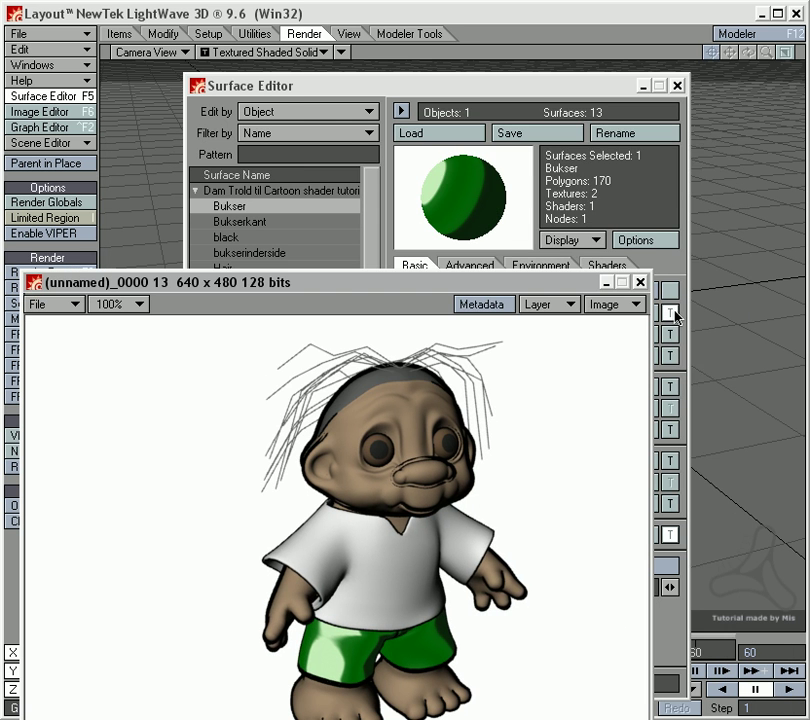
left_click(669, 312)
left_click_drag(527, 368, 528, 376)
left_click_drag(512, 541, 514, 546)
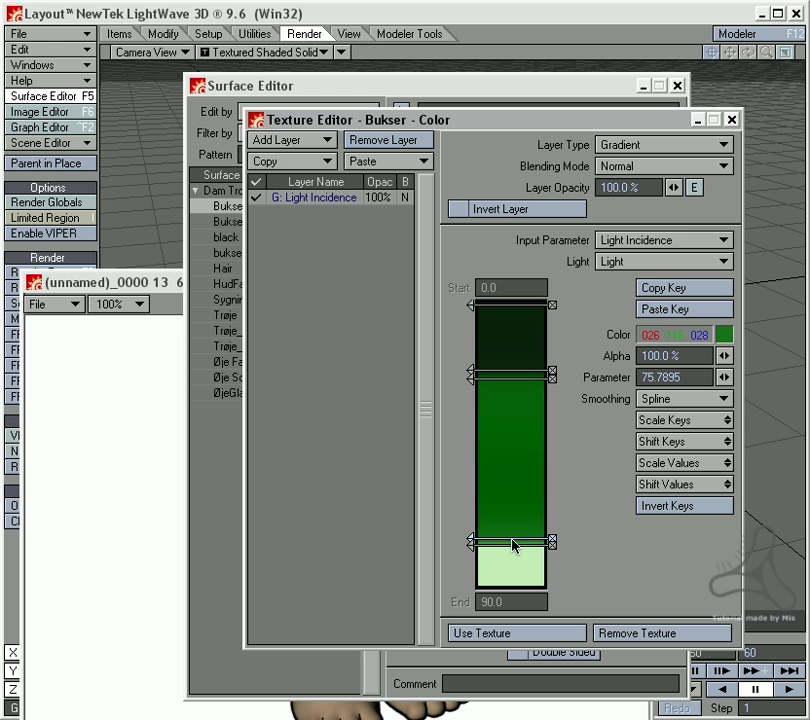
left_click(499, 633)
Close the Surface Editor, render the current frame again, and compare the result with the previous render.
left_click(677, 86)
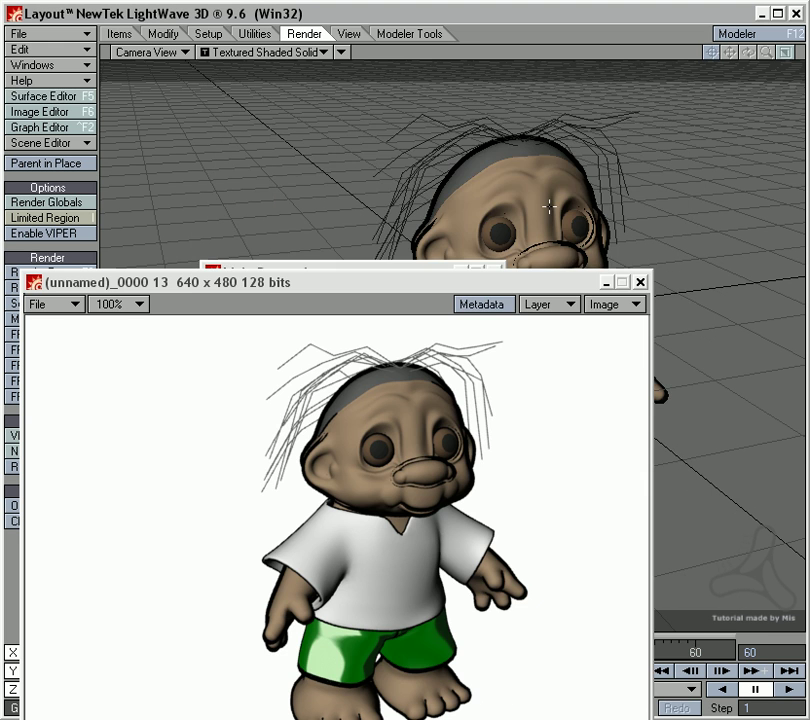
left_click_drag(500, 285, 578, 163)
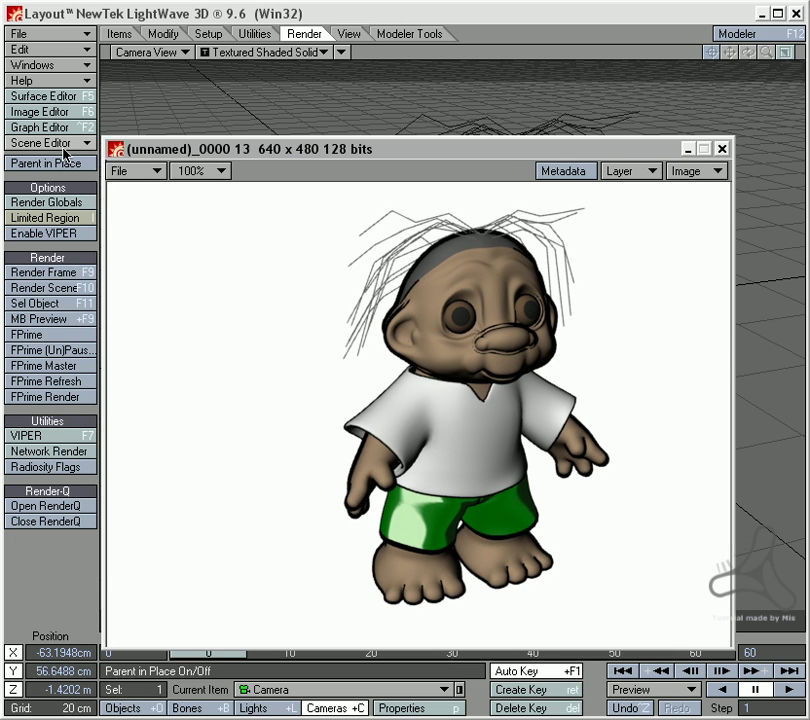
left_click(42, 272)
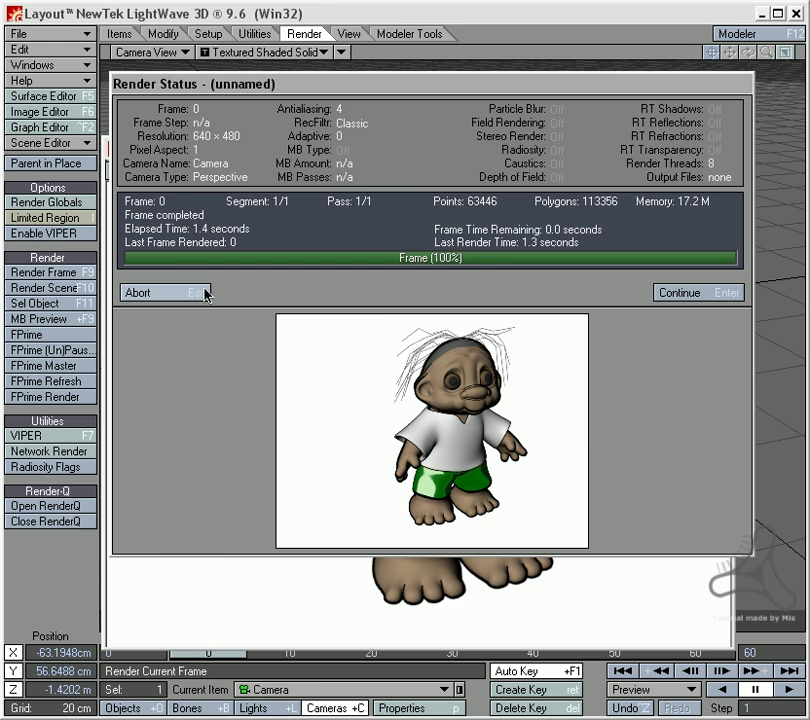
key("Return")
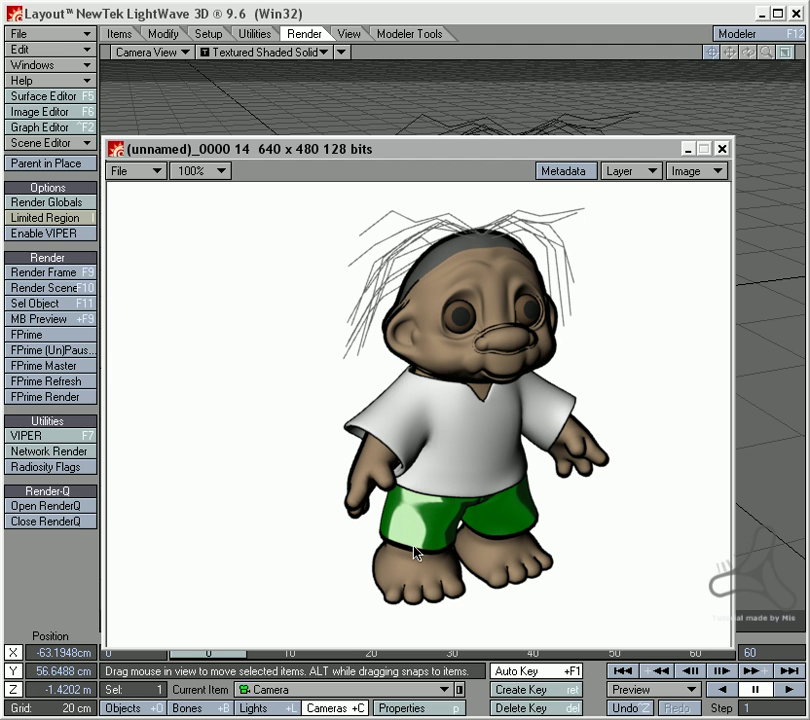
key("Left")
left_click_drag(460, 153, 474, 104)
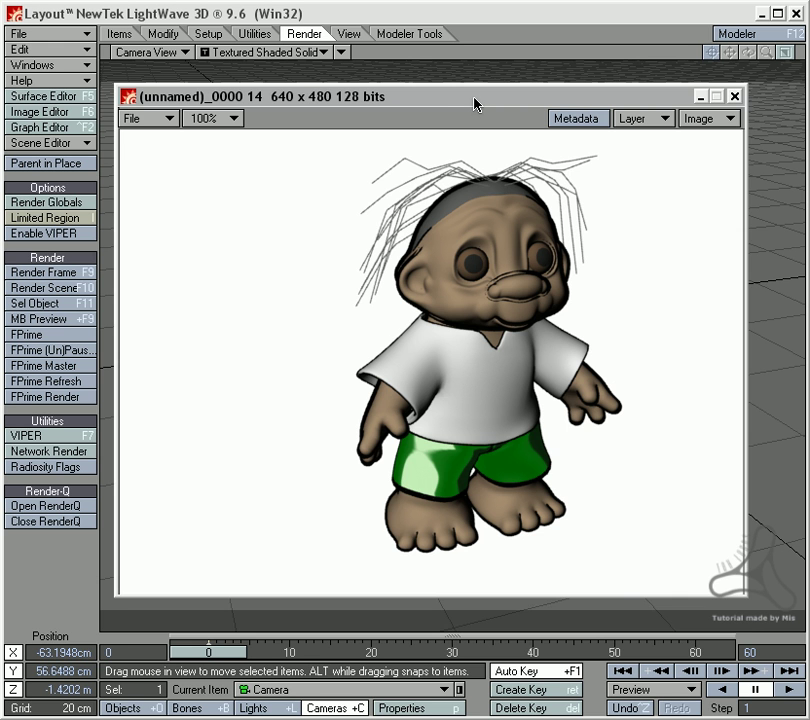
left_click_drag(474, 104, 480, 174)
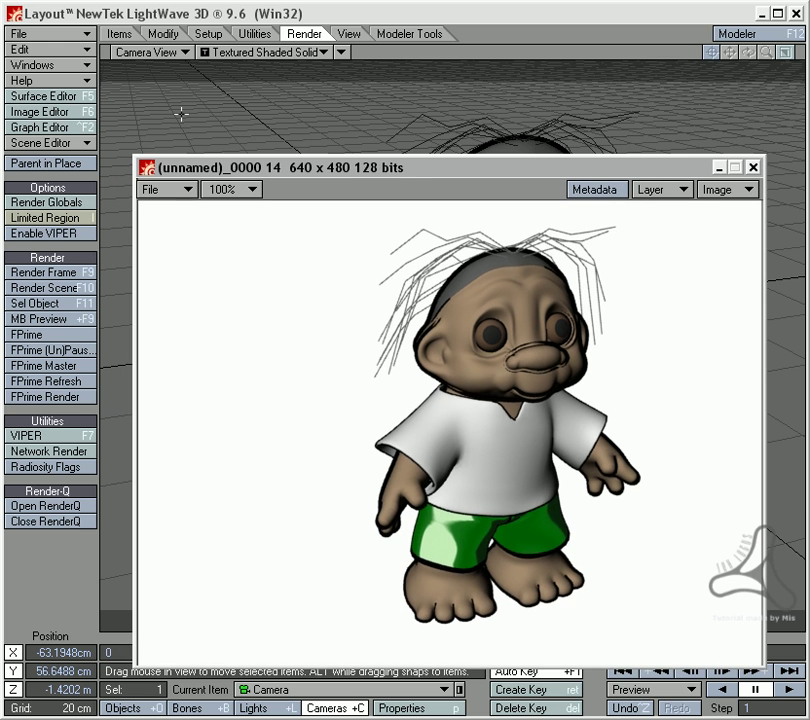
Review the Bukser color gradient's Light Incidence settings, and close the editors and the render window.
left_click(80, 100)
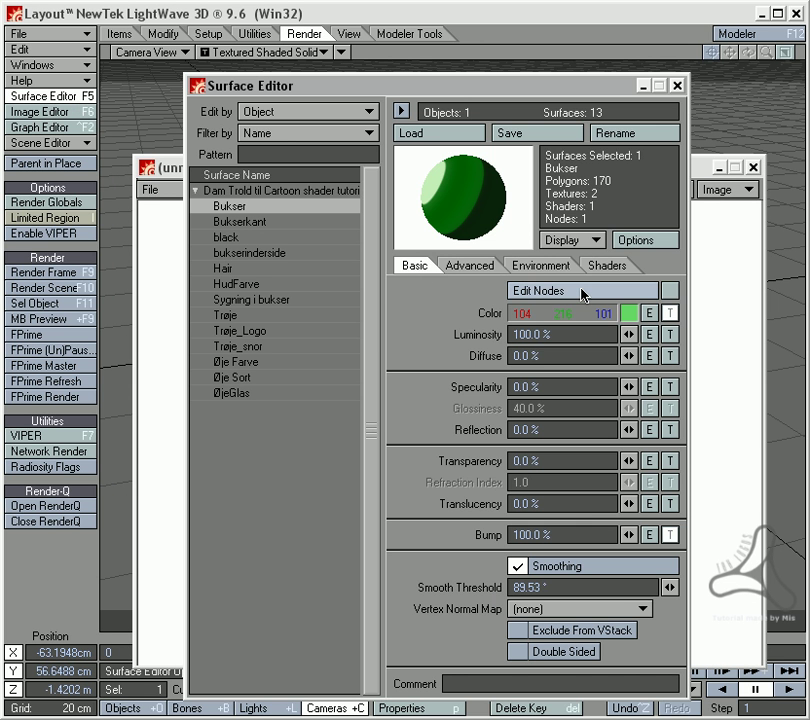
left_click(670, 313)
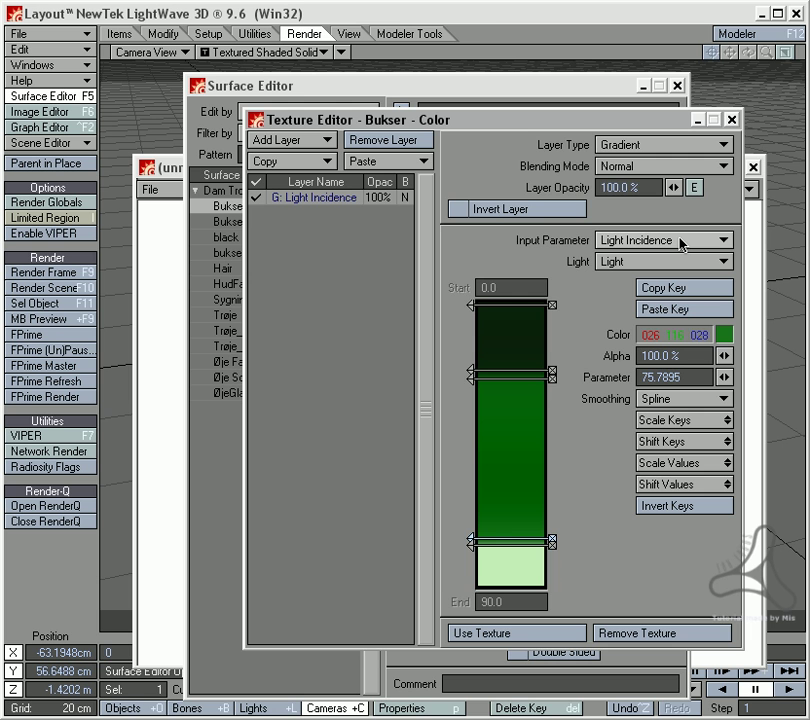
left_click(508, 633)
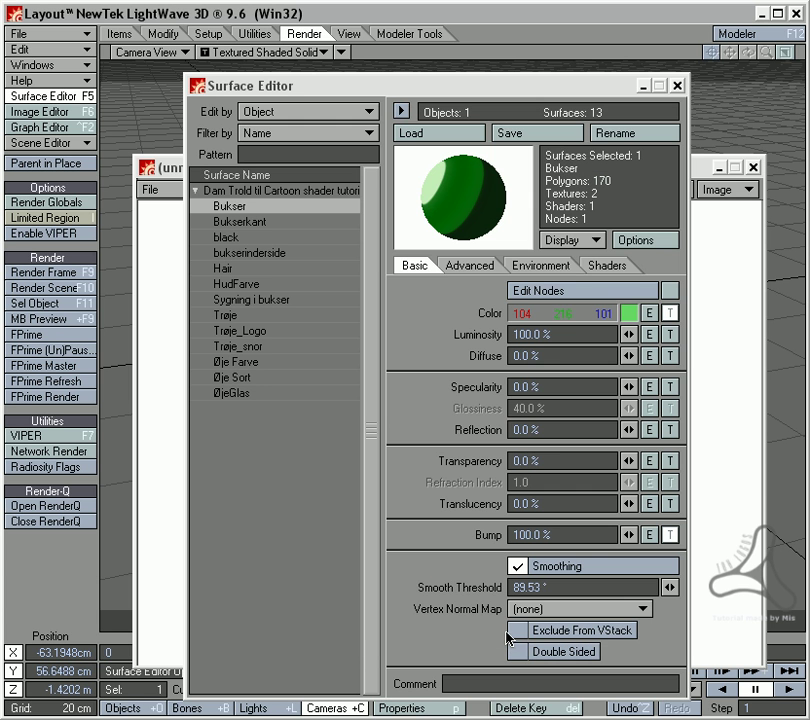
left_click(677, 86)
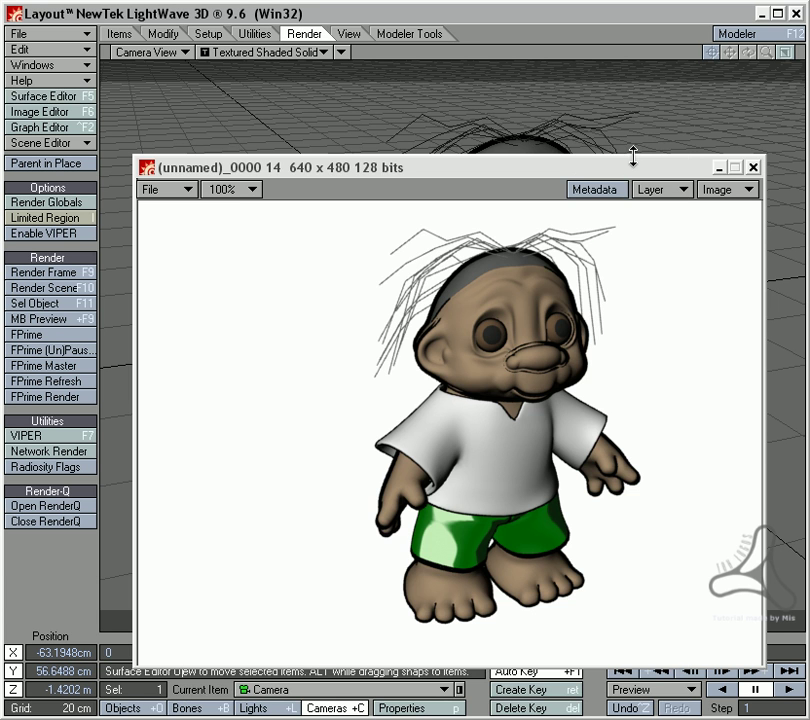
left_click_drag(633, 159, 598, 118)
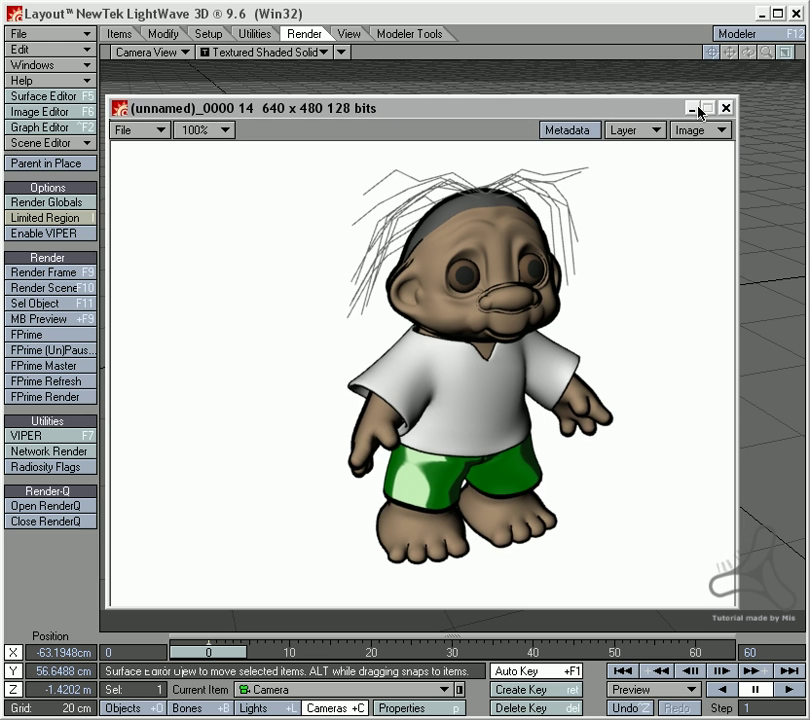
left_click(730, 109)
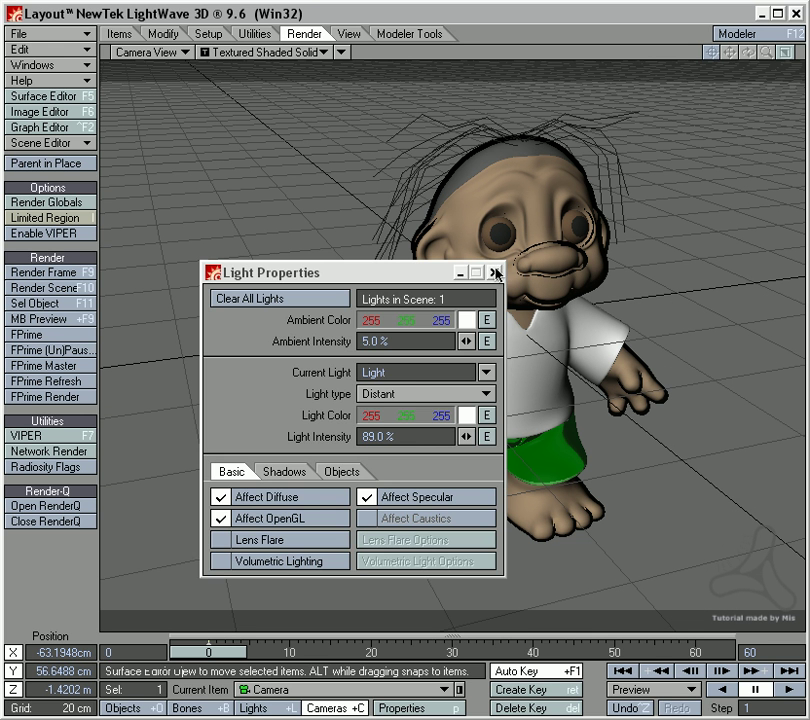